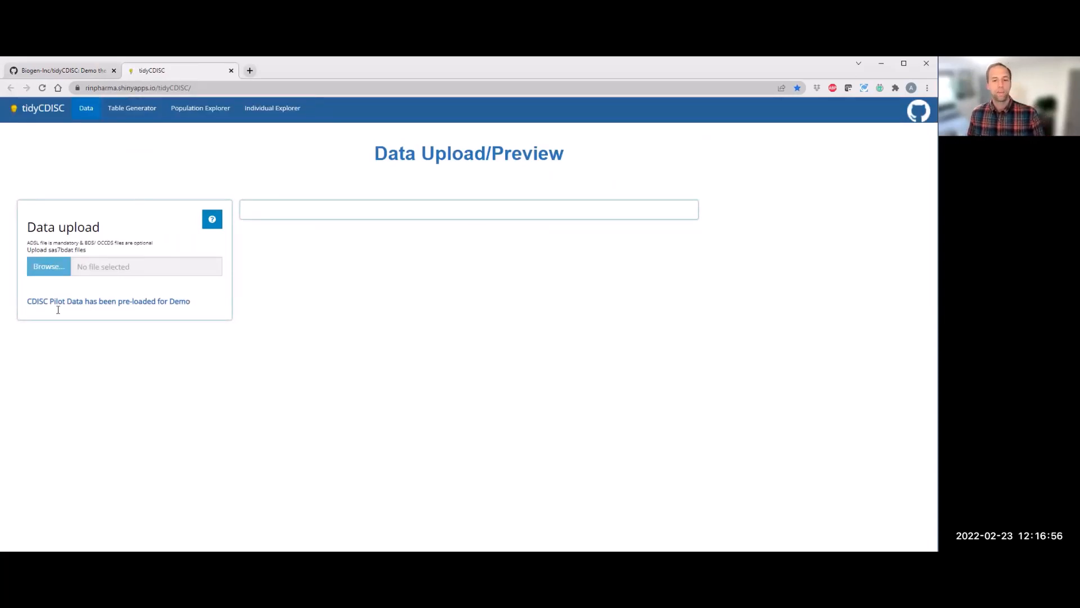
Step: Open the tidyCDISC GitHub README, scroll to the installation section and select the remotes::install_github command
{"action": "left_click_drag", "start_coordinate": [39, 302], "coordinate": [53, 265]}
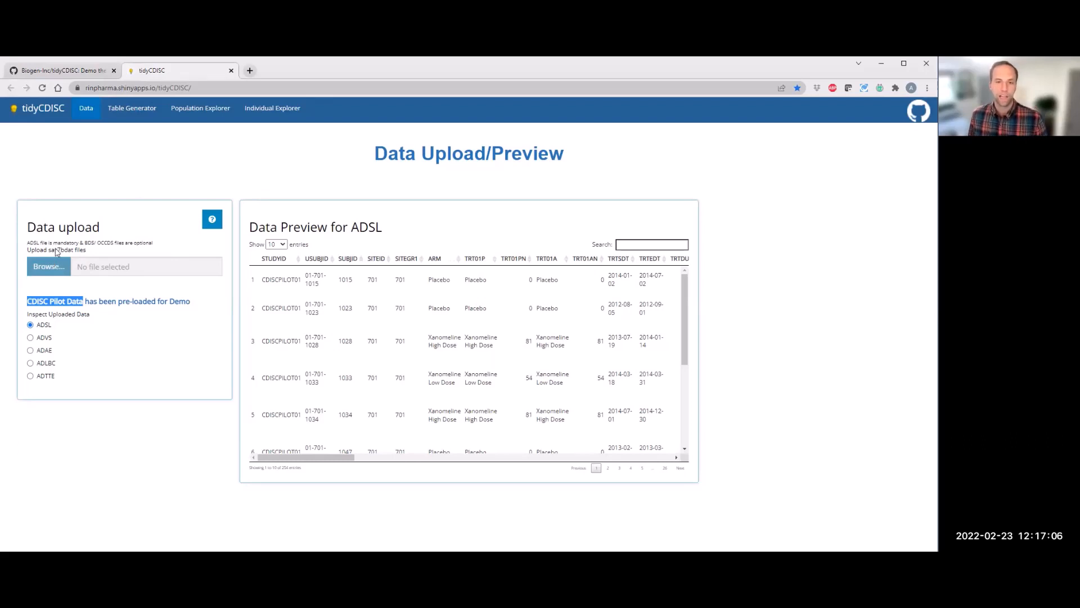
{"action": "left_click", "coordinate": [66, 71]}
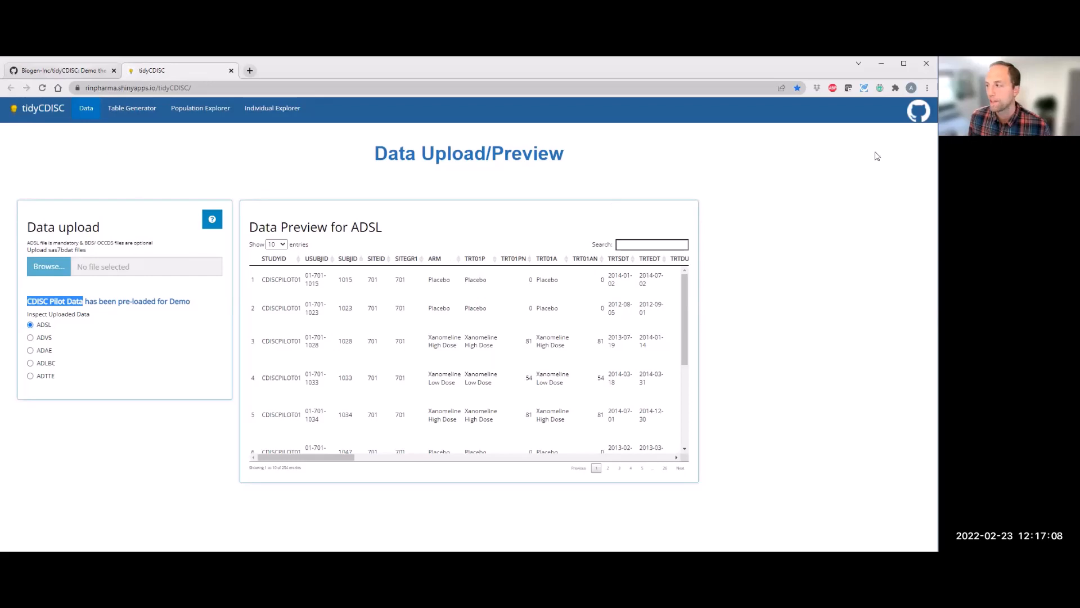
{"action": "scroll", "coordinate": [914, 396], "scroll_direction": "down", "scroll_amount": 4}
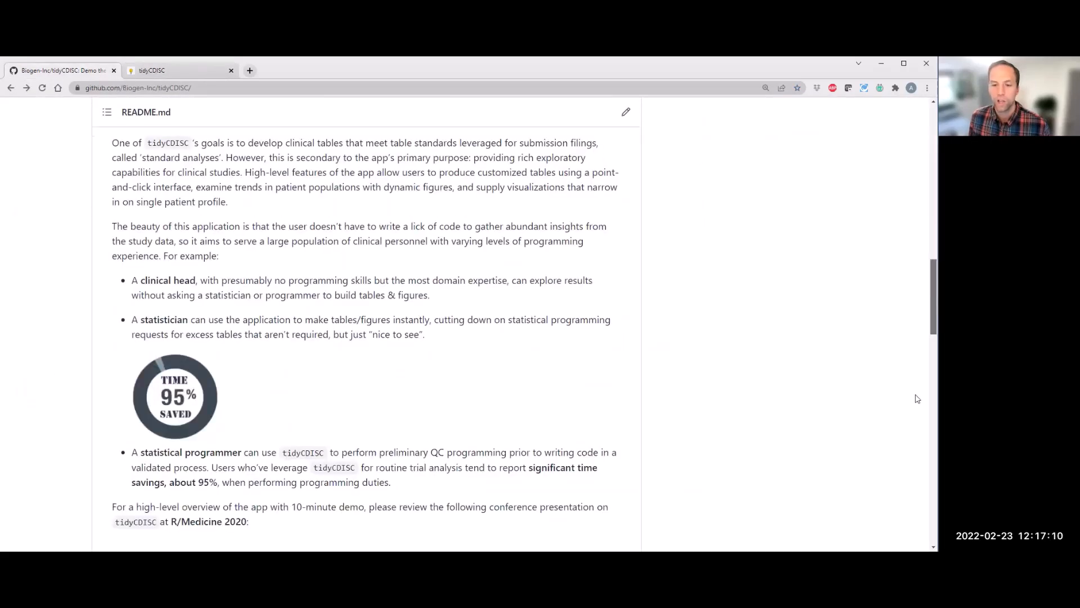
{"action": "scroll", "coordinate": [913, 417], "scroll_direction": "down", "scroll_amount": 6}
{"action": "scroll", "coordinate": [912, 428], "scroll_direction": "down", "scroll_amount": 10}
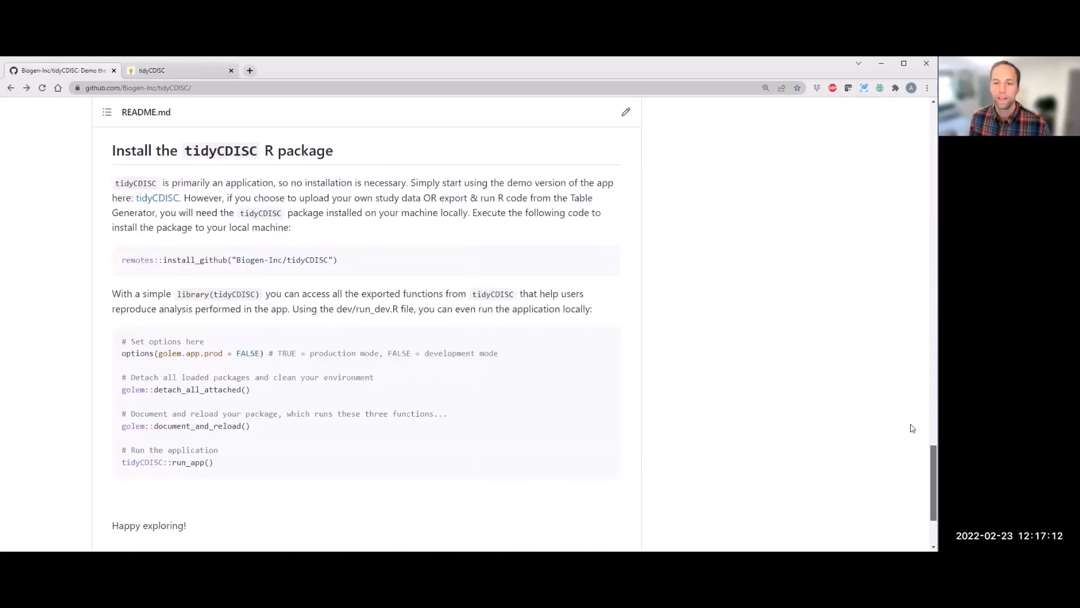
{"action": "scroll", "coordinate": [913, 429], "scroll_direction": "down", "scroll_amount": 1}
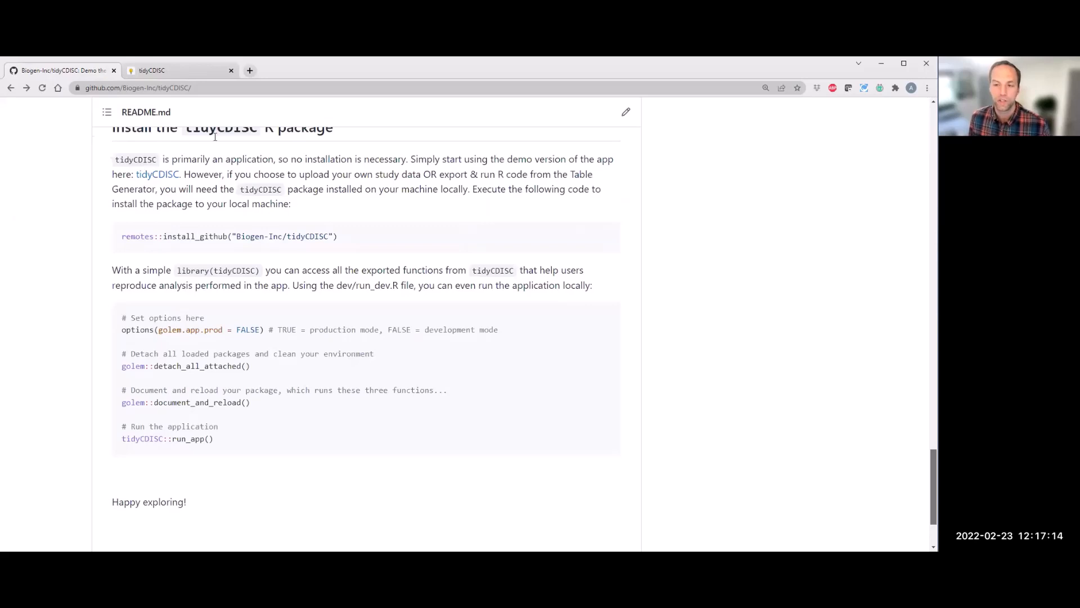
{"action": "scroll", "coordinate": [147, 241], "scroll_direction": "up", "scroll_amount": 1}
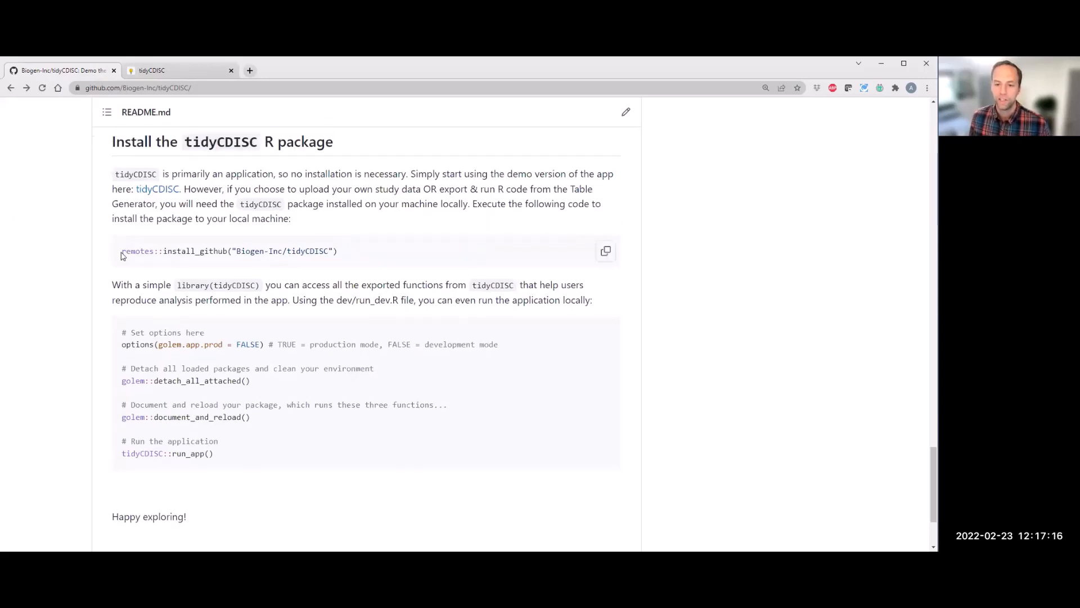
{"action": "left_click_drag", "start_coordinate": [164, 253], "coordinate": [122, 253]}
{"action": "left_click_drag", "start_coordinate": [228, 253], "coordinate": [339, 258]}
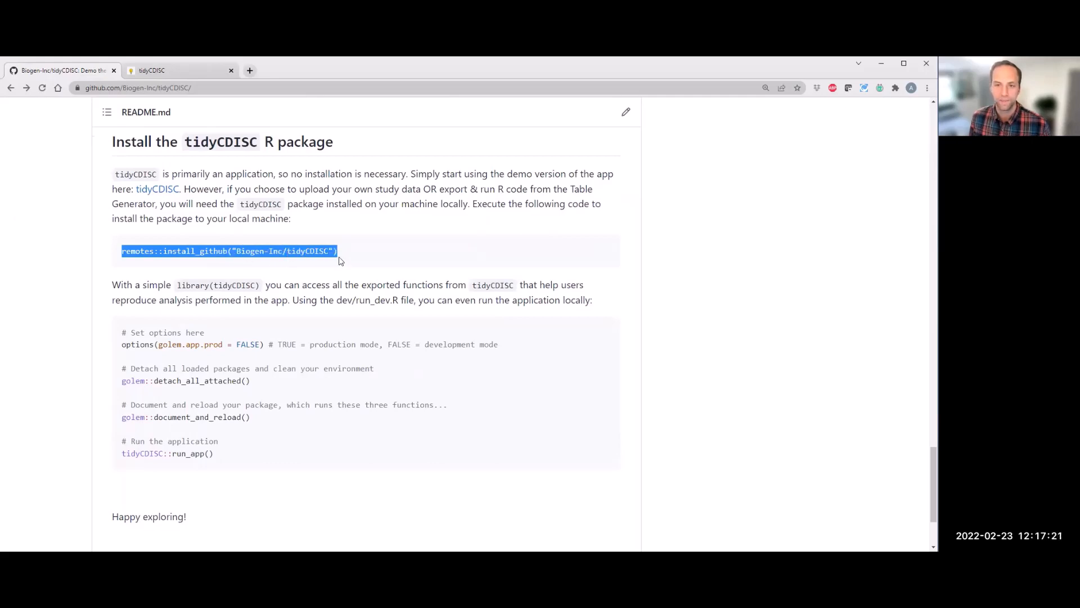
Step: Return to the tidyCDISC app and preview the ADAE dataset
{"action": "left_click", "coordinate": [169, 72]}
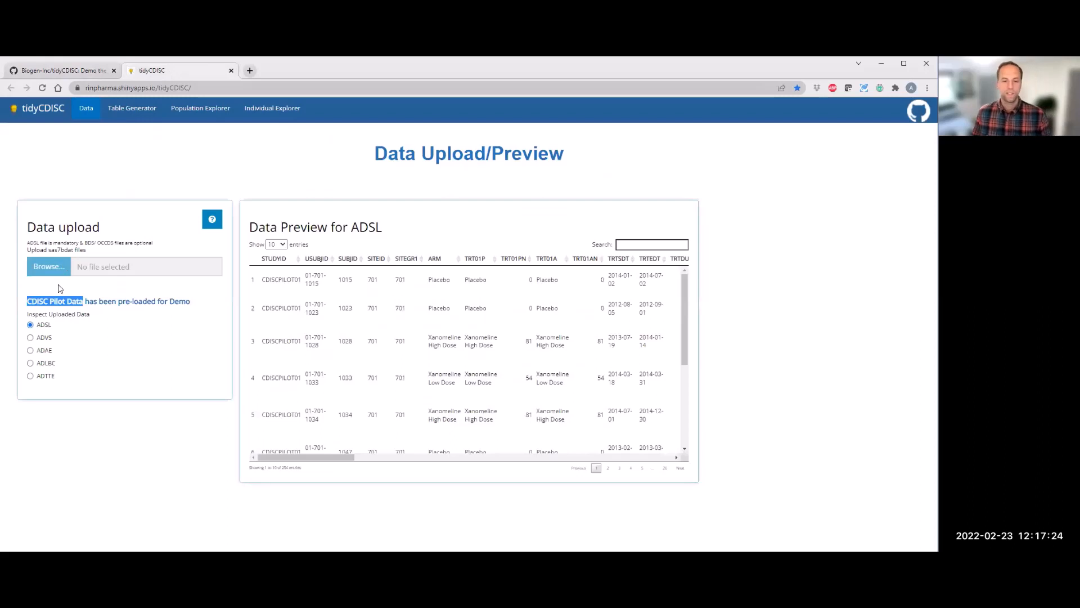
{"action": "left_click", "coordinate": [48, 338]}
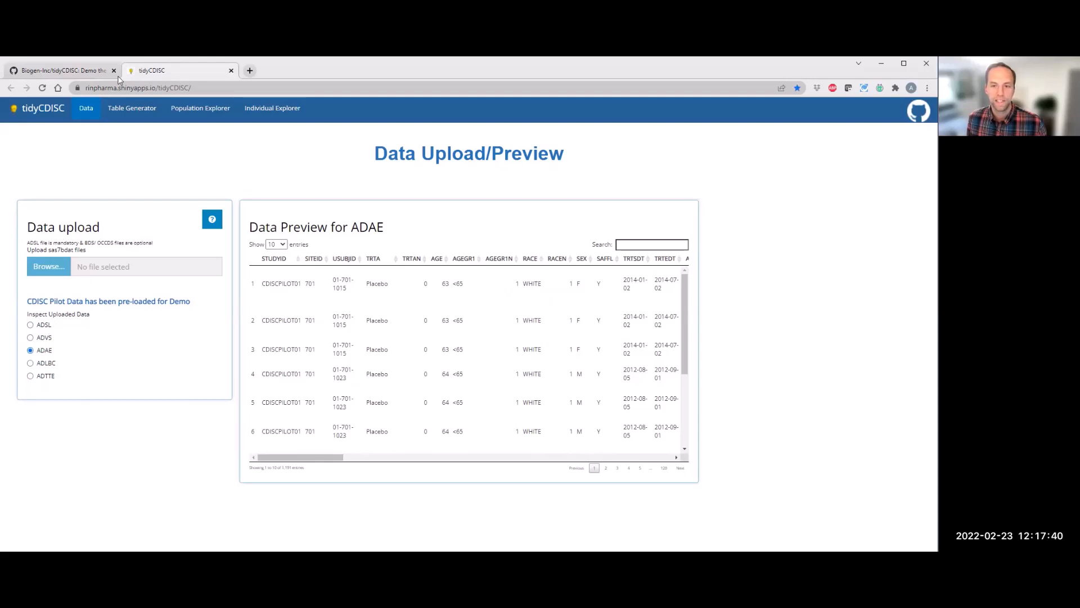
Step: Open the Table Generator, expand the ADSL variable block and add AGE summarized with the MEAN statistic
{"action": "left_click", "coordinate": [130, 119]}
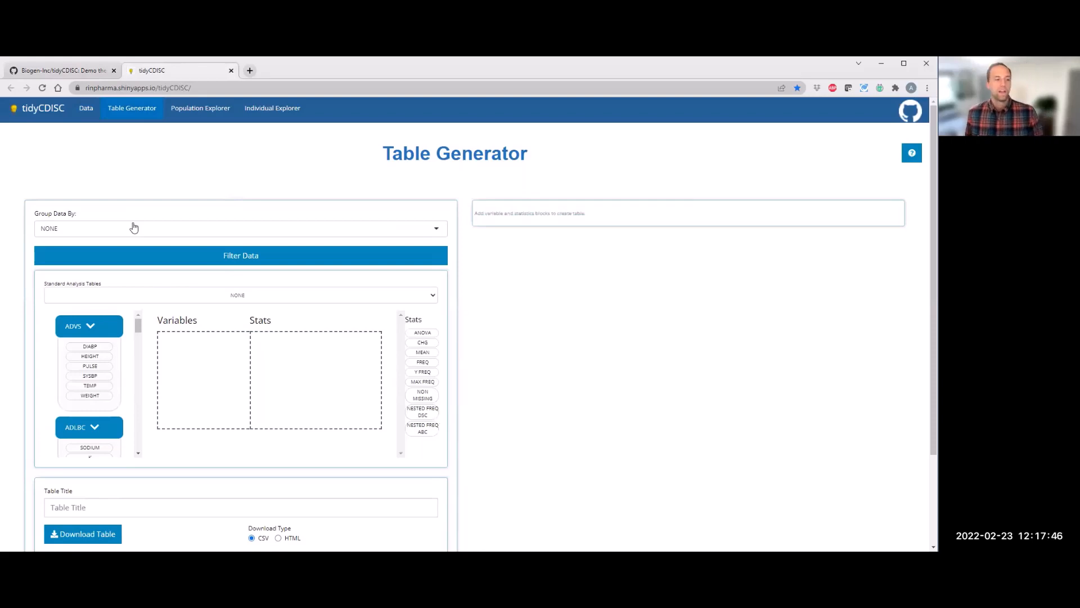
{"action": "scroll", "coordinate": [93, 279], "scroll_direction": "down", "scroll_amount": 1}
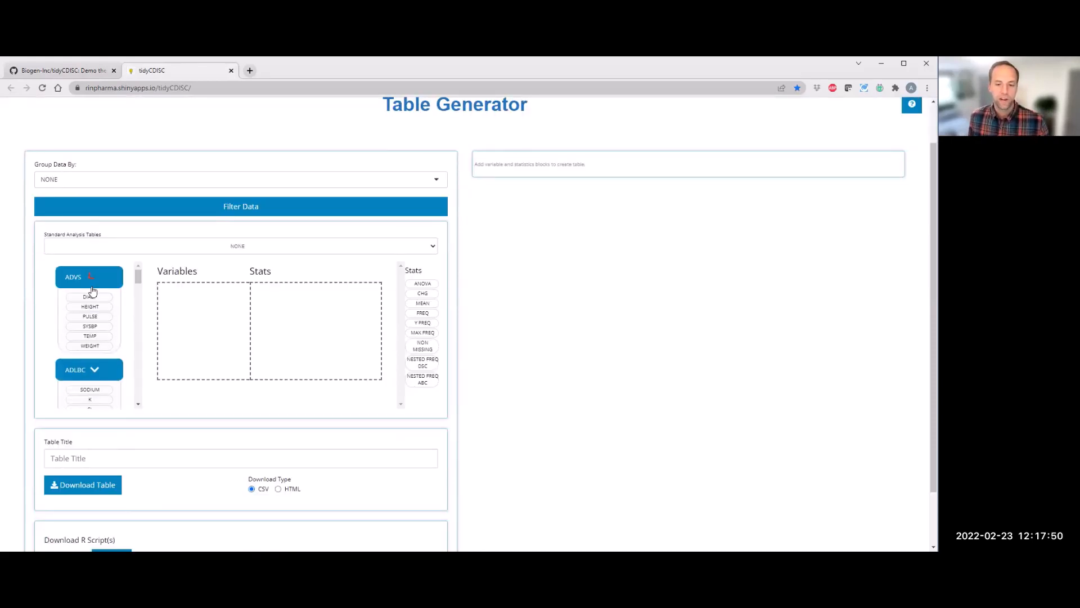
{"action": "left_click", "coordinate": [89, 306]}
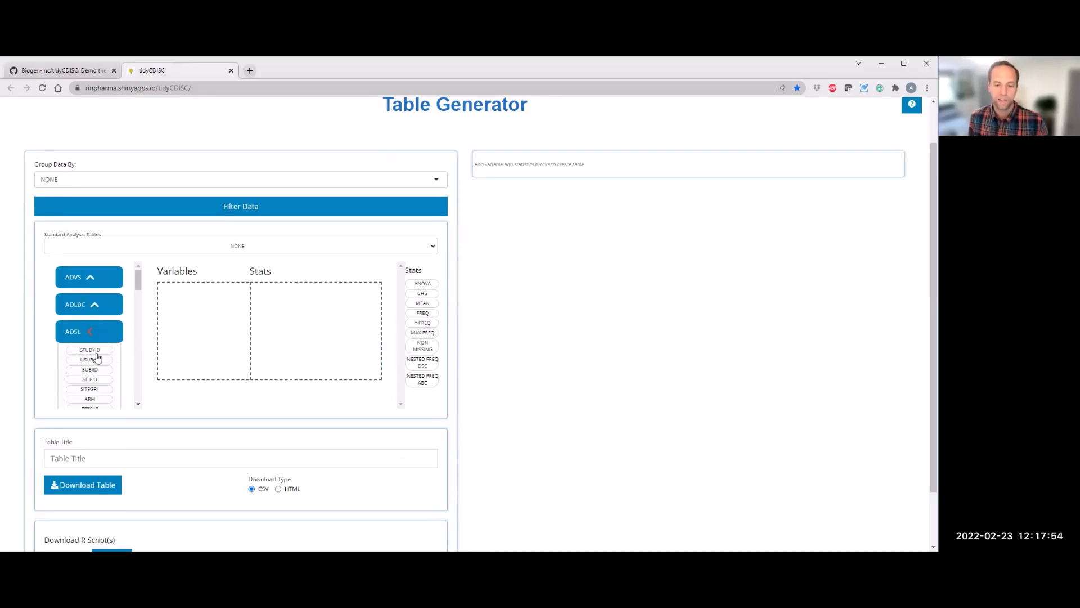
{"action": "left_click", "coordinate": [89, 332]}
{"action": "left_click", "coordinate": [88, 359]}
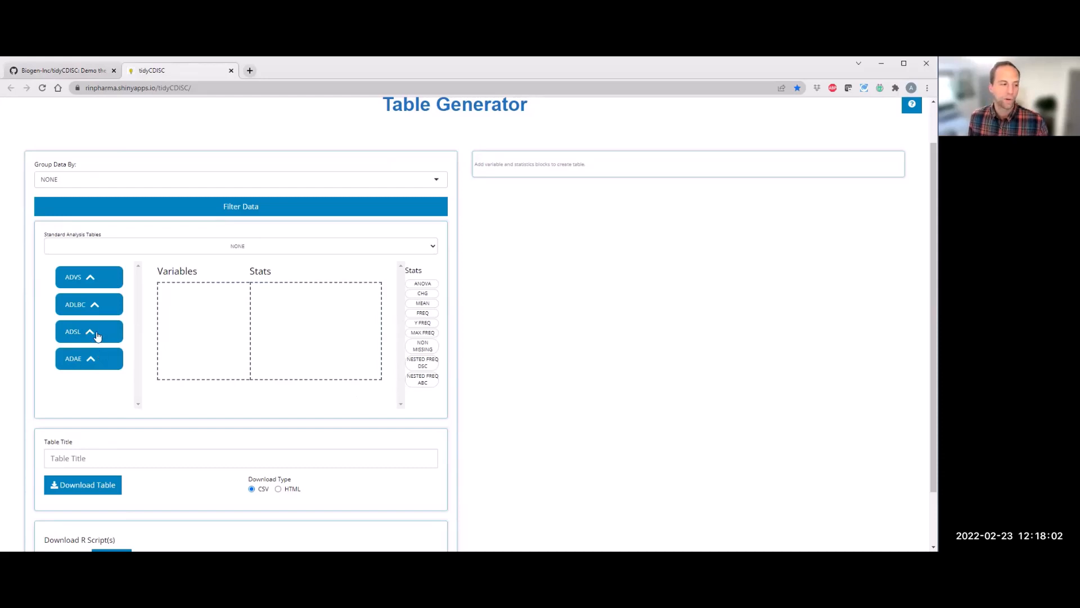
{"action": "left_click", "coordinate": [90, 332]}
{"action": "scroll", "coordinate": [139, 313], "scroll_direction": "down", "scroll_amount": 2}
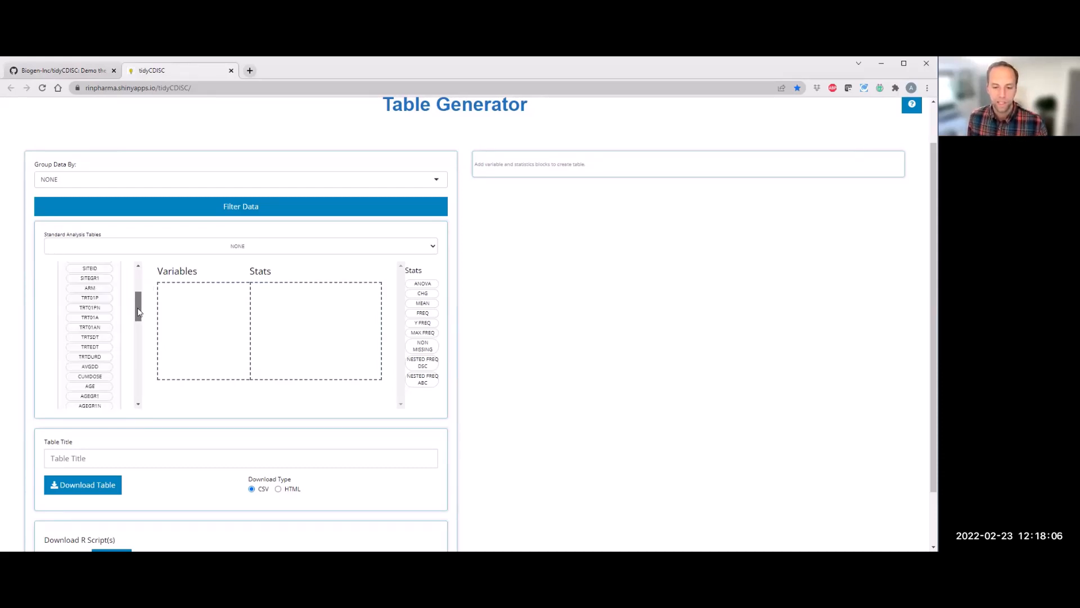
{"action": "scroll", "coordinate": [139, 317], "scroll_direction": "down", "scroll_amount": 1}
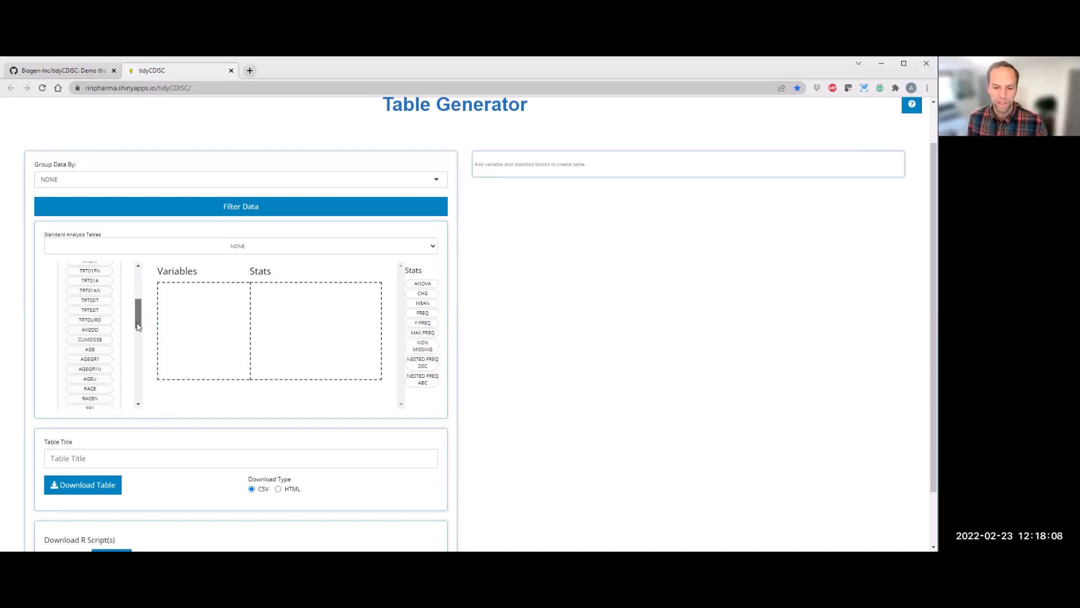
{"action": "scroll", "coordinate": [95, 312], "scroll_direction": "down", "scroll_amount": 1}
{"action": "left_click_drag", "start_coordinate": [95, 313], "coordinate": [235, 324]}
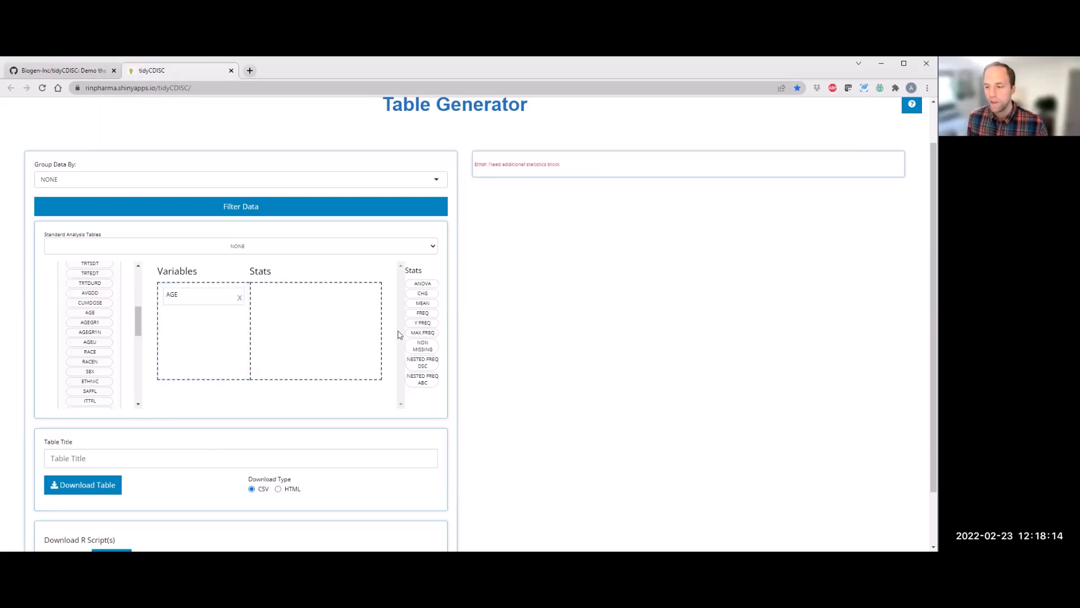
{"action": "left_click_drag", "start_coordinate": [414, 306], "coordinate": [304, 313]}
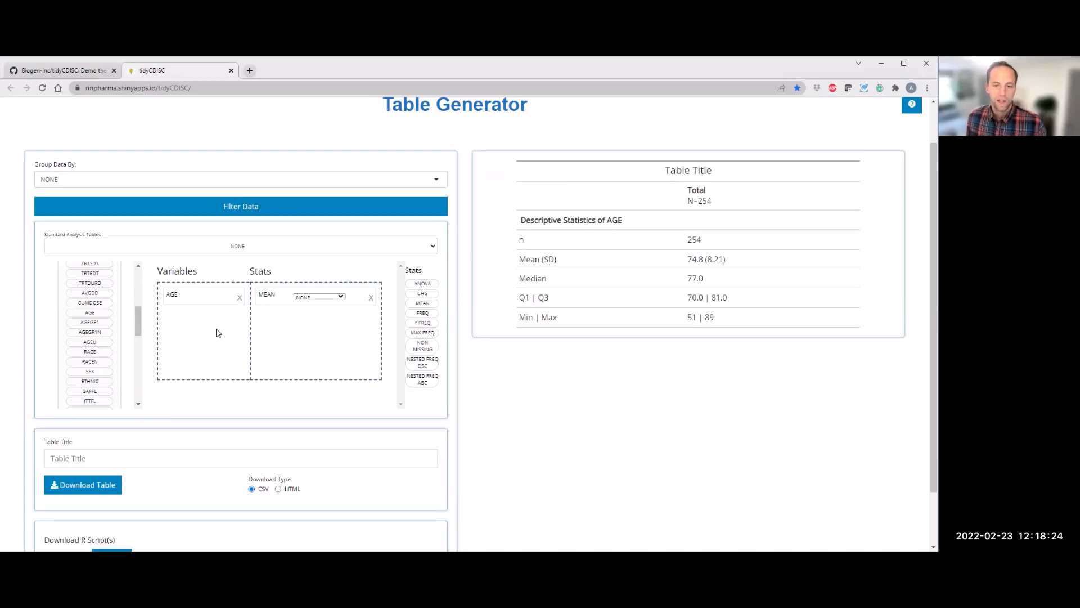
Step: Add the AGEGR1 variable with the FREQ statistic to the table
{"action": "left_click_drag", "start_coordinate": [158, 335], "coordinate": [224, 336]}
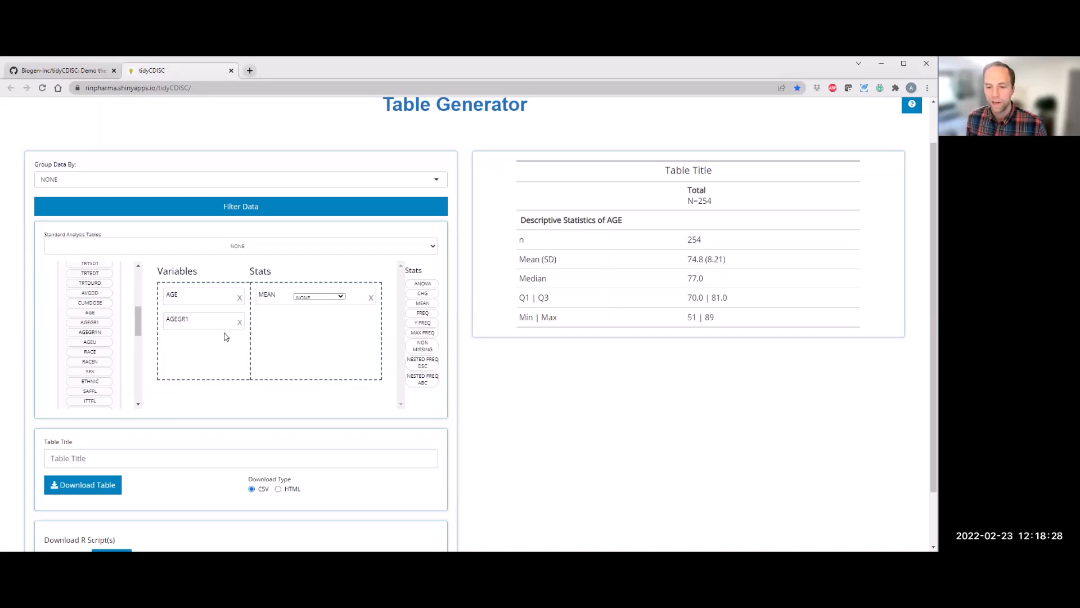
{"action": "left_click_drag", "start_coordinate": [423, 313], "coordinate": [310, 319]}
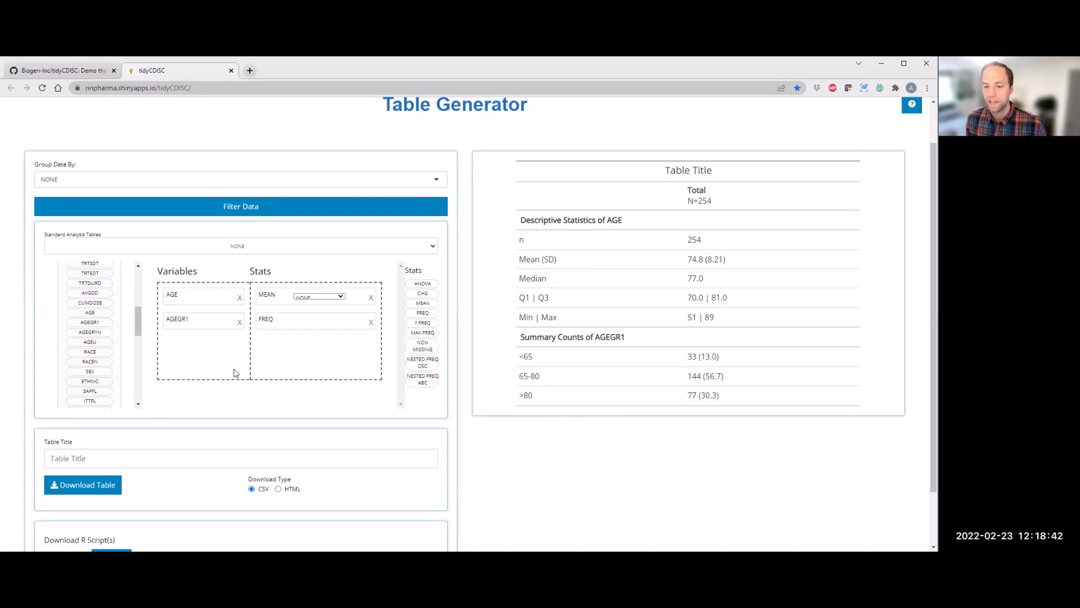
Step: Move AGE below AGEGR1, then remove the AGE row and its MEAN statistic
{"action": "left_click_drag", "start_coordinate": [208, 299], "coordinate": [234, 321]}
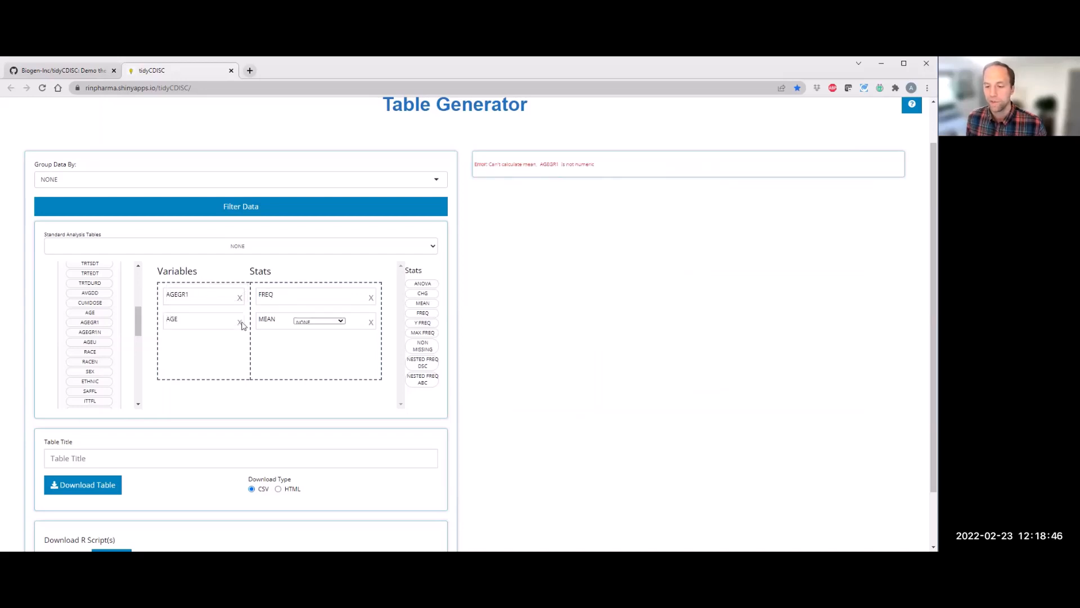
{"action": "left_click", "coordinate": [370, 322]}
Step: Expand the ADVS block and add DIABP with the MEAN statistic set to Baseline
{"action": "scroll", "coordinate": [132, 293], "scroll_direction": "up", "scroll_amount": 5}
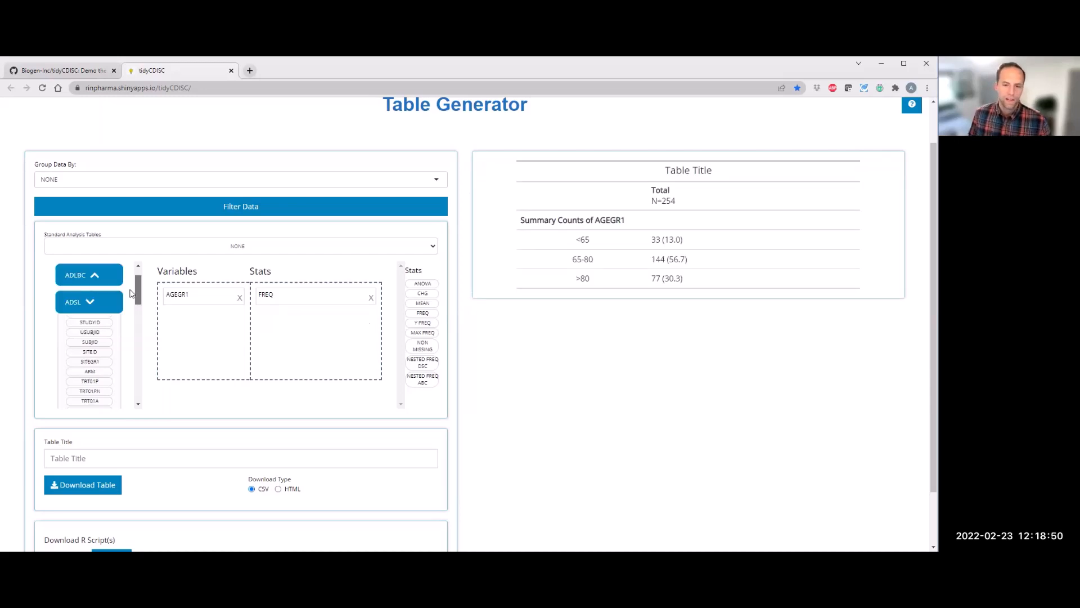
{"action": "scroll", "coordinate": [93, 325], "scroll_direction": "up", "scroll_amount": 1}
{"action": "left_click", "coordinate": [93, 326]}
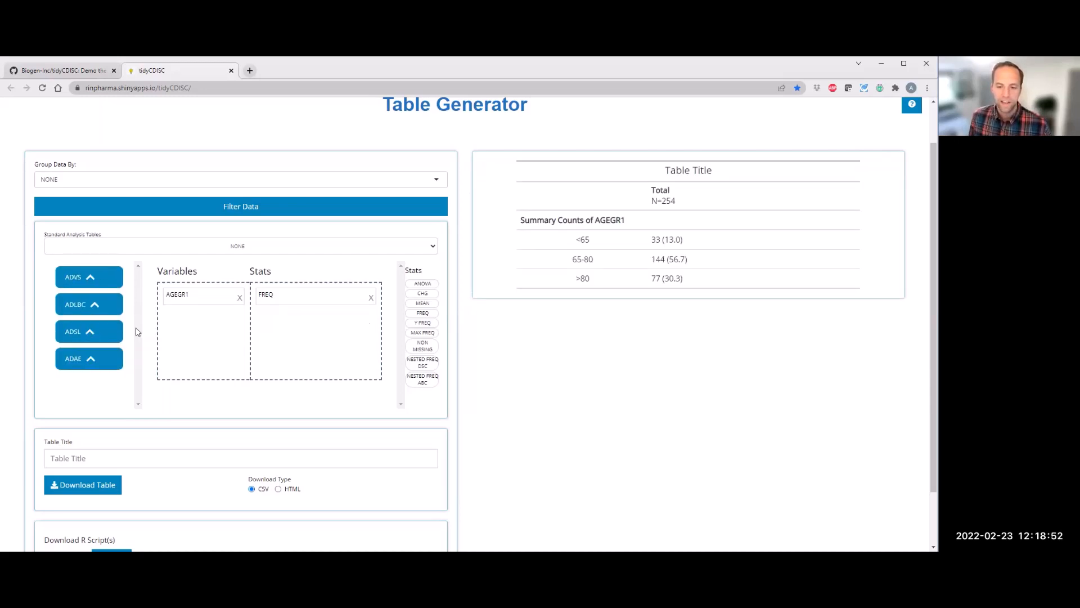
{"action": "left_click", "coordinate": [93, 282]}
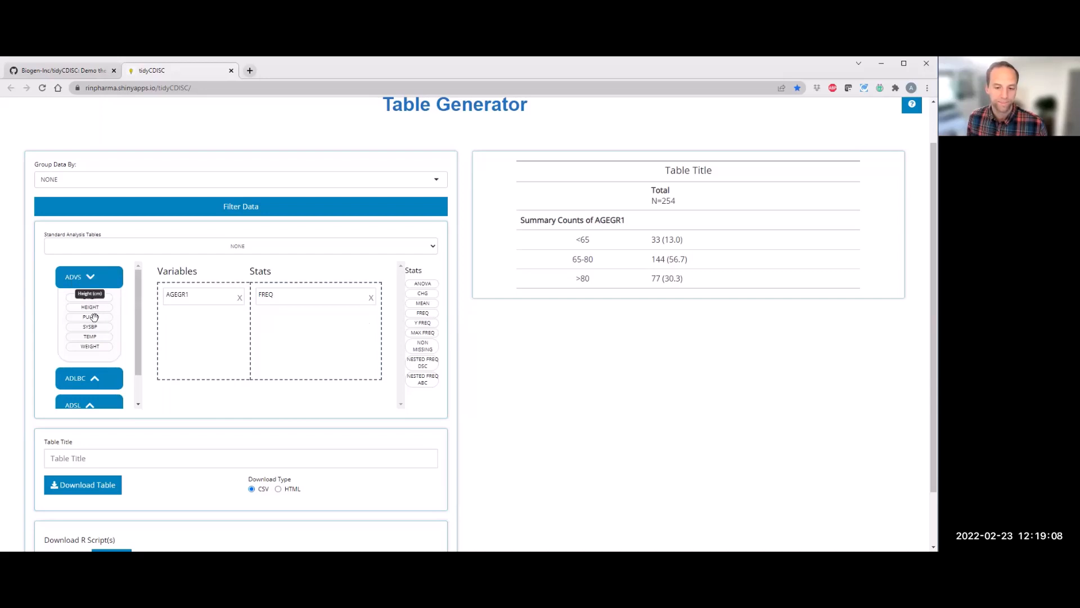
{"action": "left_click_drag", "start_coordinate": [216, 329], "coordinate": [418, 305]}
{"action": "left_click_drag", "start_coordinate": [286, 333], "coordinate": [285, 333]}
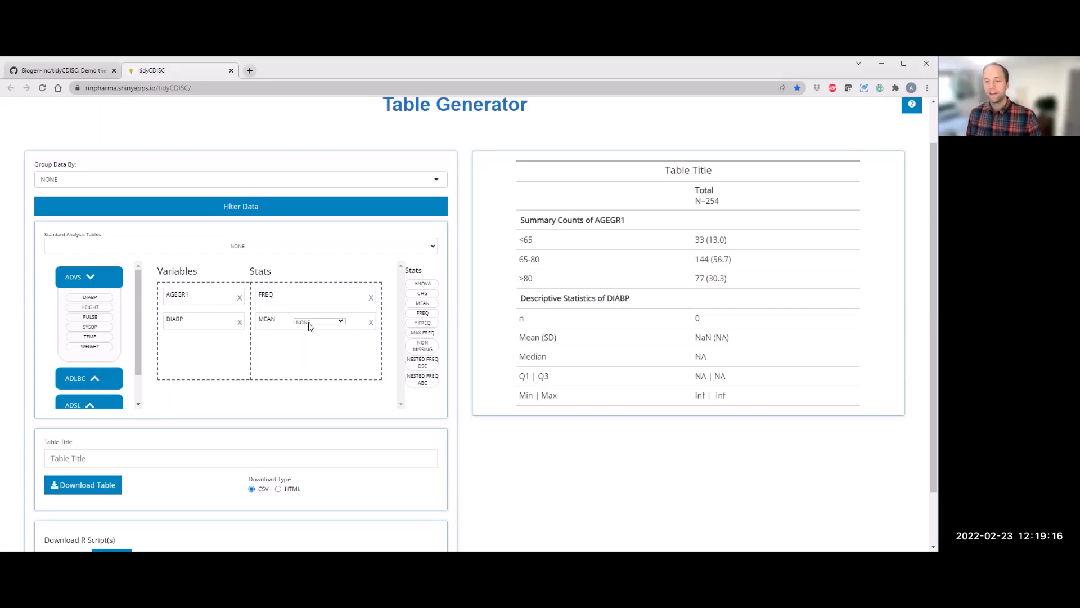
{"action": "left_click", "coordinate": [318, 321]}
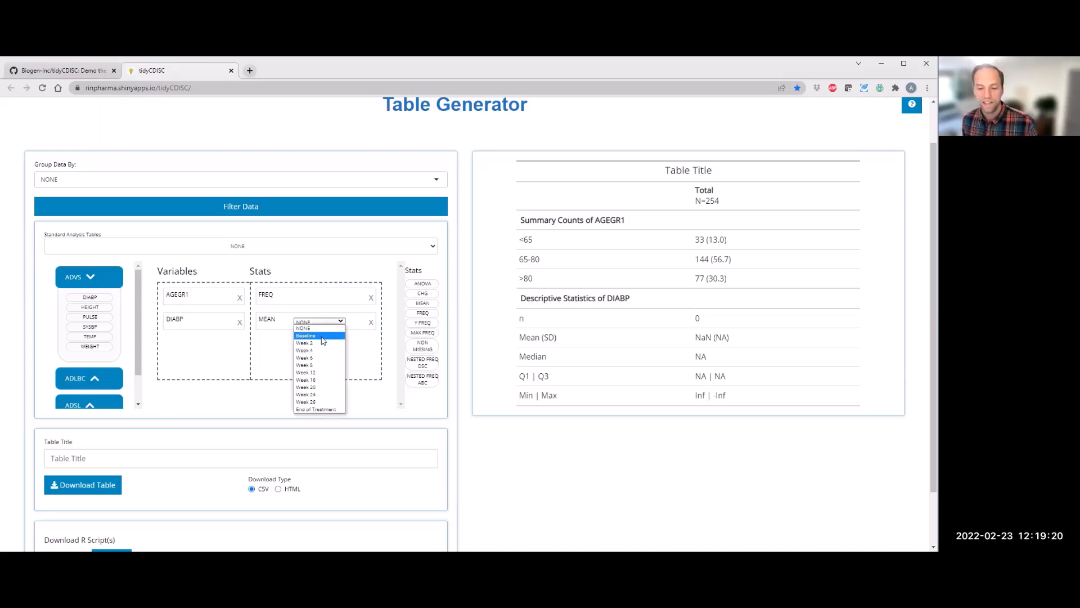
{"action": "left_click", "coordinate": [323, 336]}
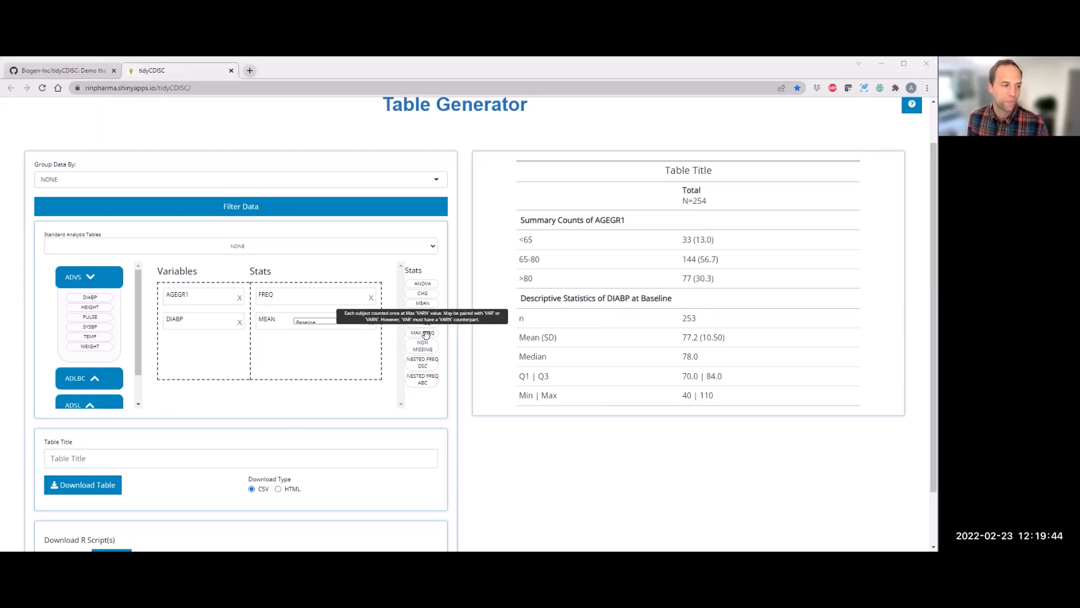
Step: Group the table data by SEX
{"action": "left_click", "coordinate": [70, 180]}
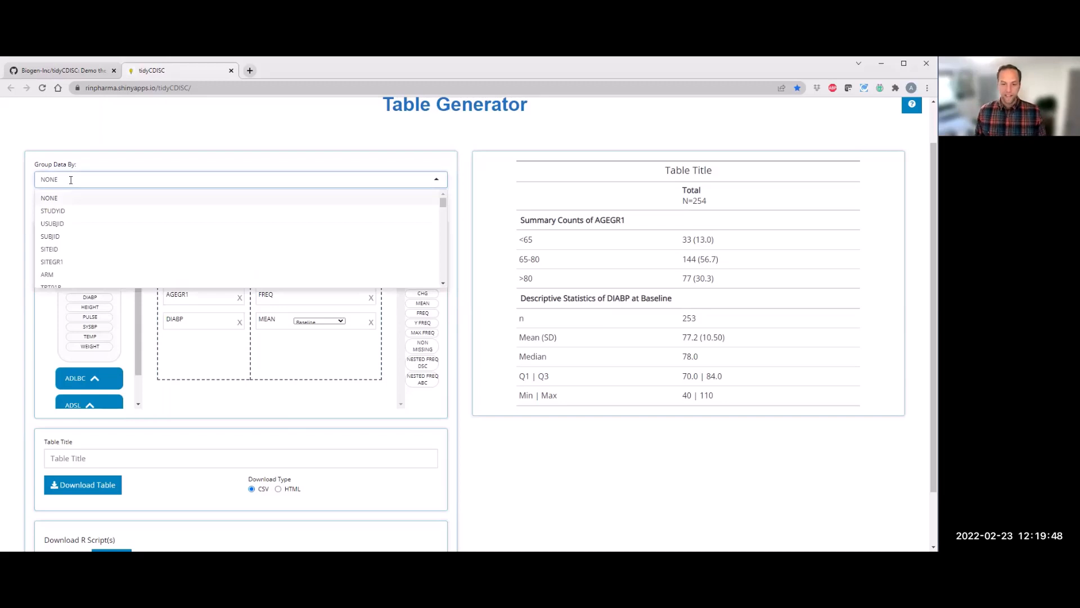
{"action": "key", "text": "BackSpace"}
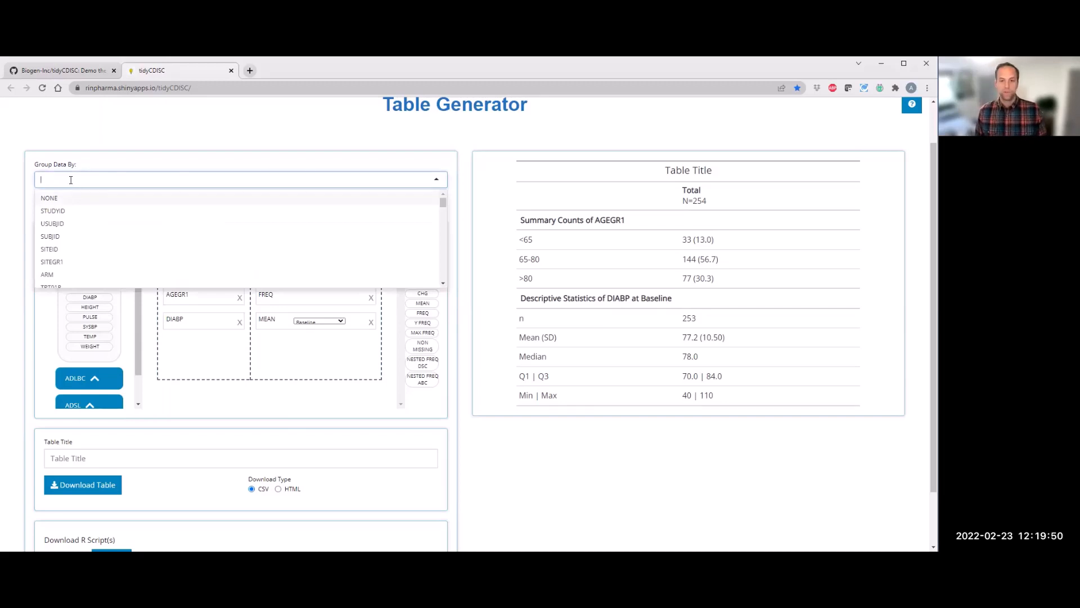
{"action": "type", "text": "sex"}
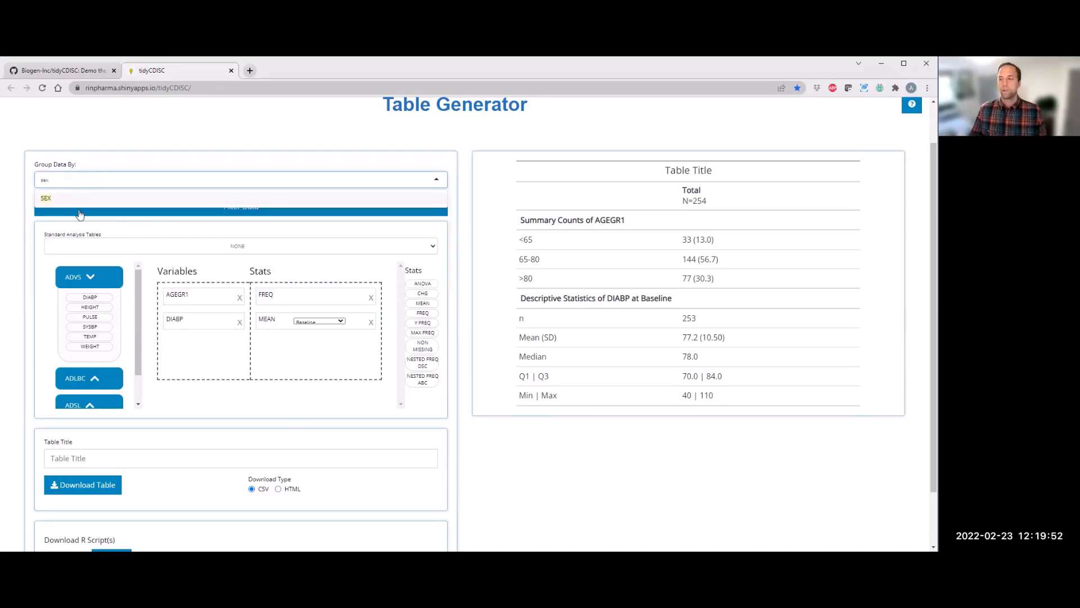
{"action": "key", "text": "Return"}
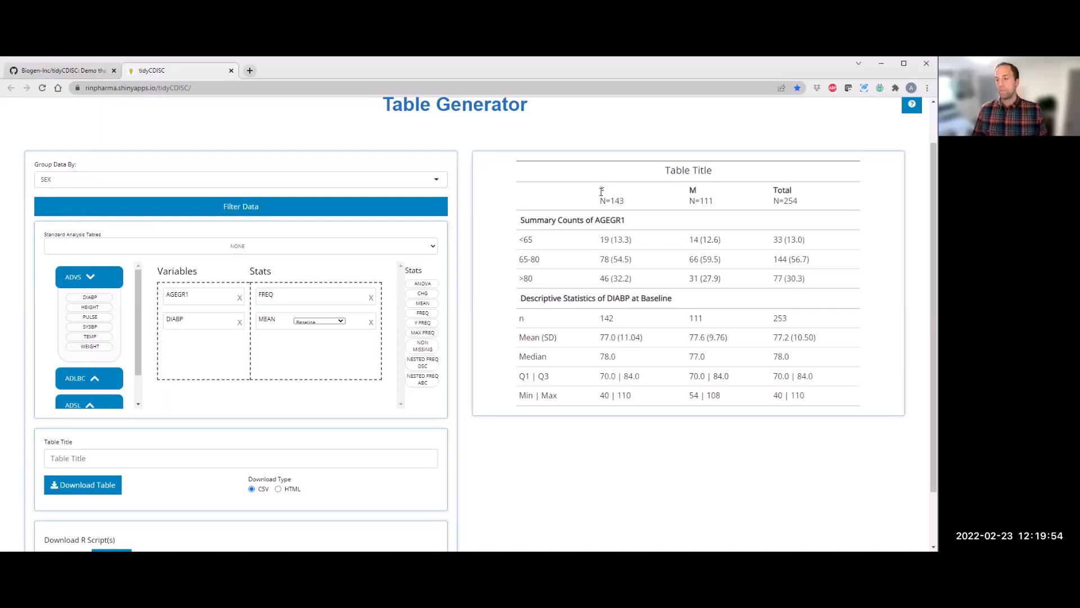
Step: Change the table grouping to TRT01A and highlight the treatment column headers
{"action": "left_click", "coordinate": [94, 174]}
{"action": "key", "text": "BackSpace"}
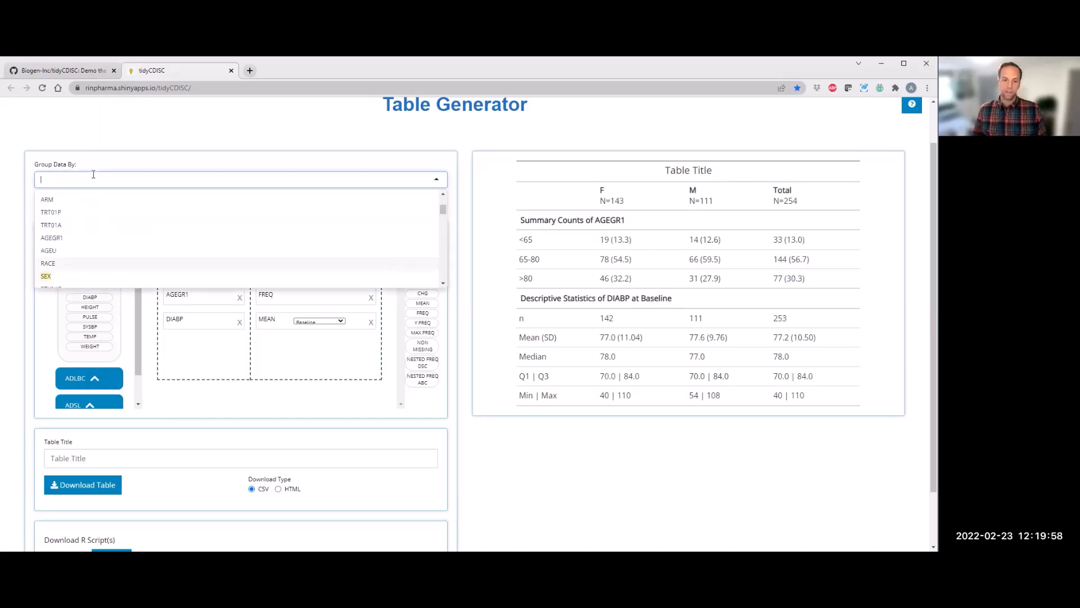
{"action": "type", "text": "tr"}
{"action": "left_click", "coordinate": [84, 227]}
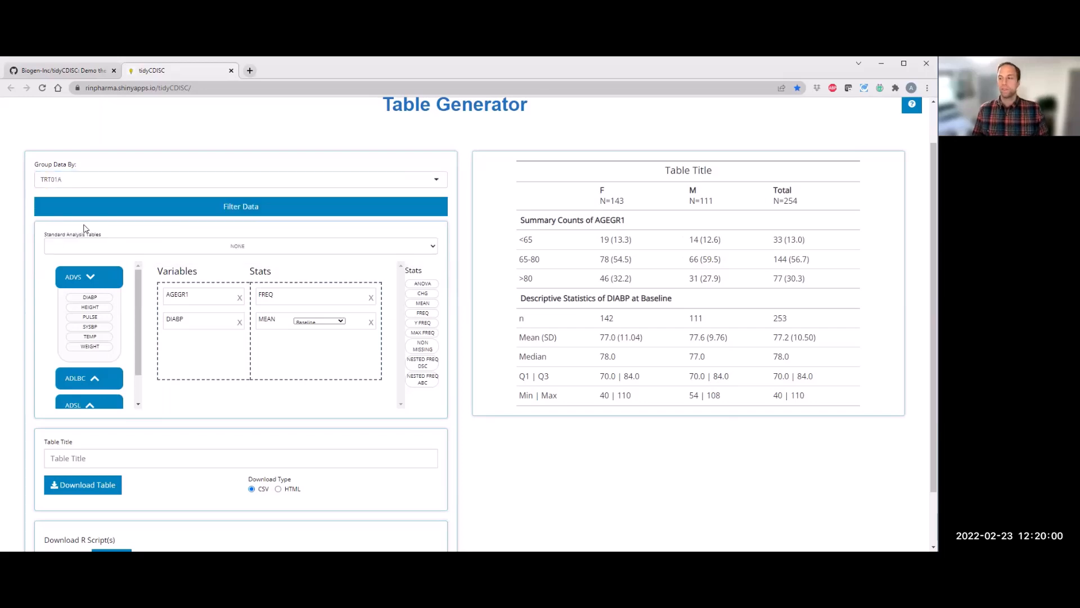
{"action": "left_click_drag", "start_coordinate": [655, 190], "coordinate": [696, 191]}
{"action": "left_click_drag", "start_coordinate": [568, 204], "coordinate": [834, 204]}
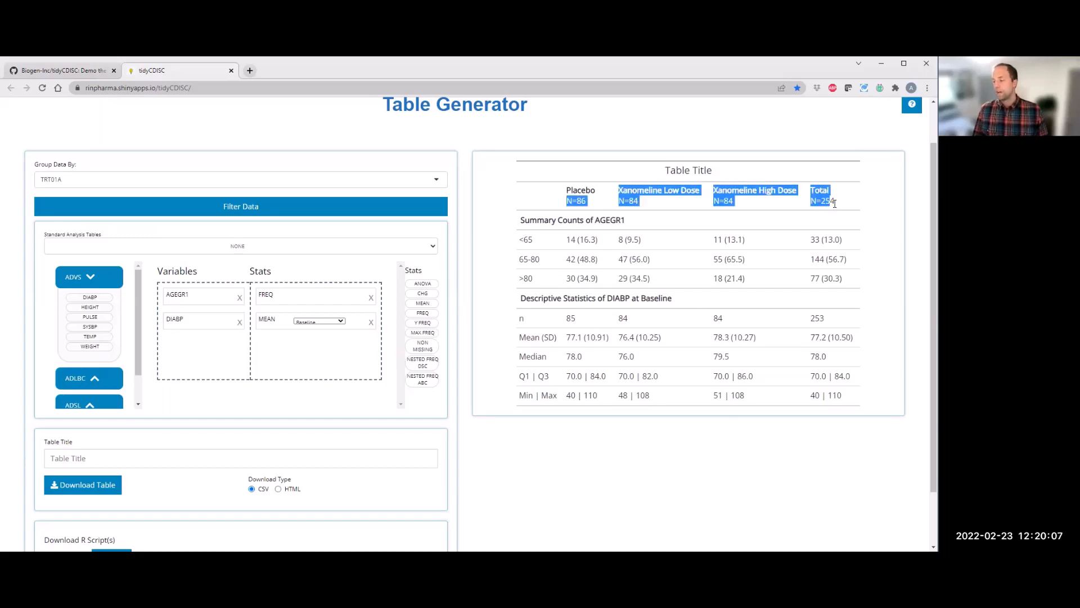
Step: Filter the ADSL data to AGE of at least 81, then switch data filtering off again
{"action": "left_click", "coordinate": [112, 261]}
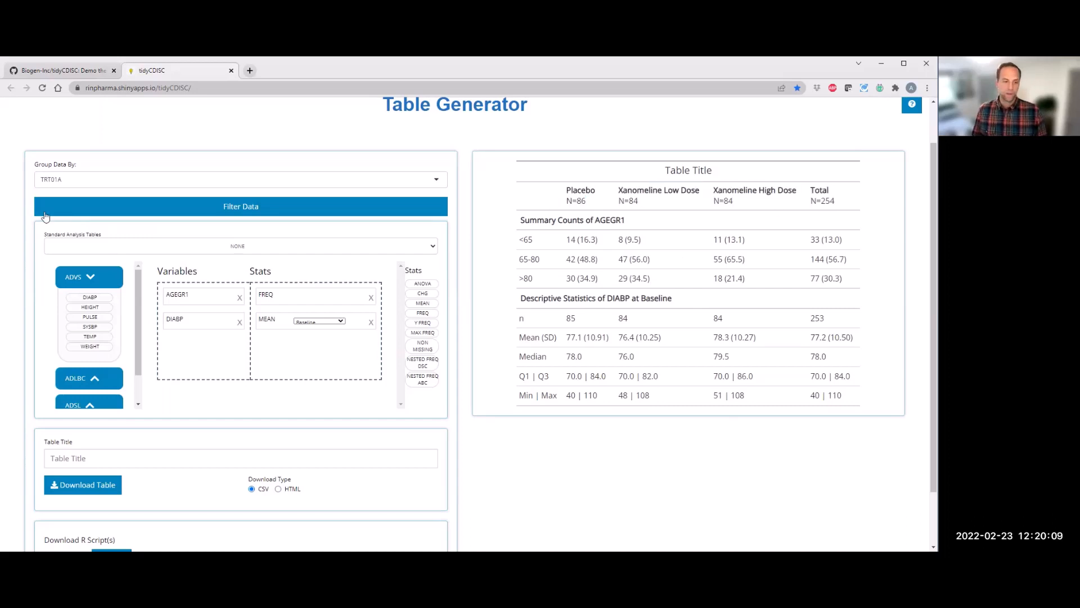
{"action": "left_click", "coordinate": [121, 214]}
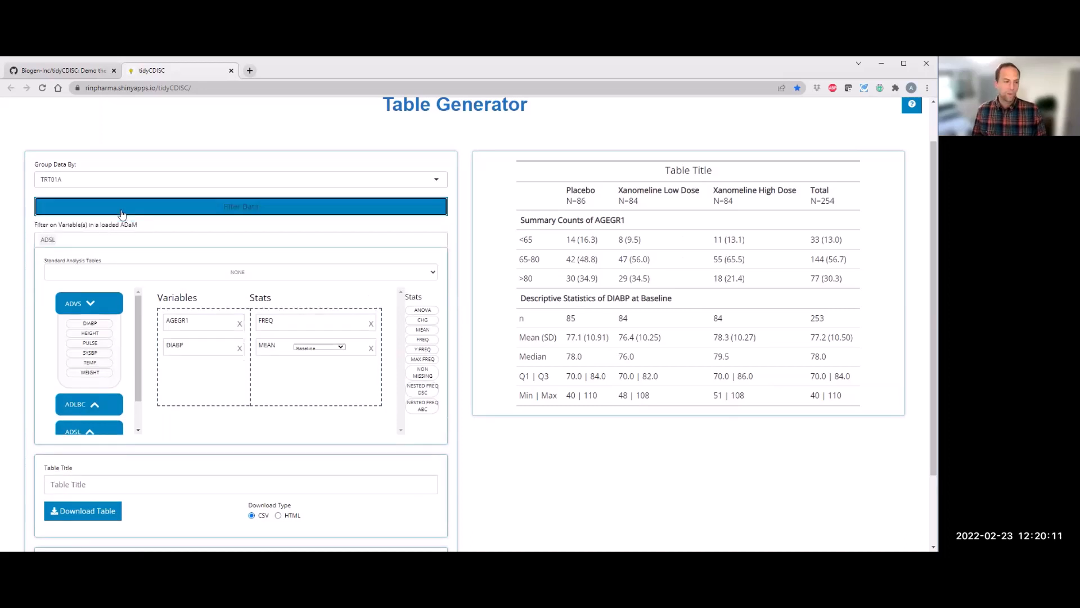
{"action": "left_click", "coordinate": [48, 242]}
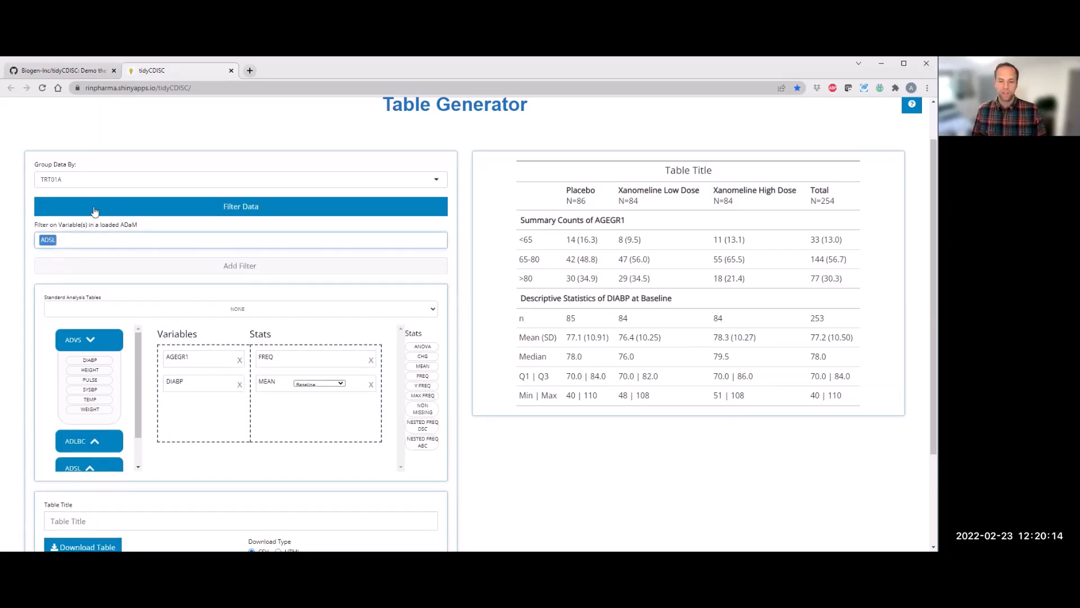
{"action": "left_click", "coordinate": [104, 264]}
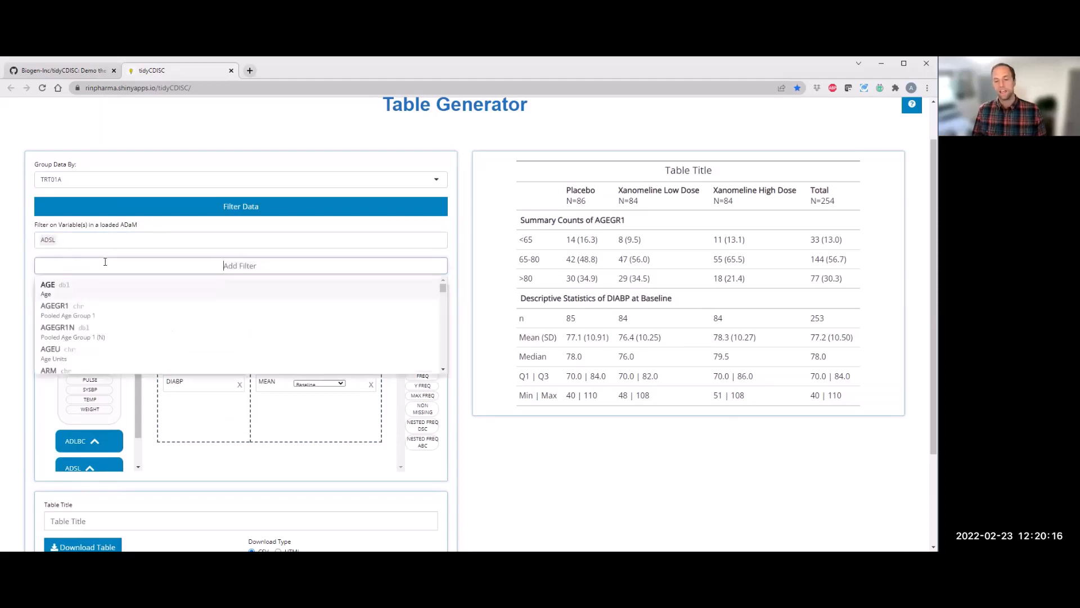
{"action": "left_click", "coordinate": [105, 293]}
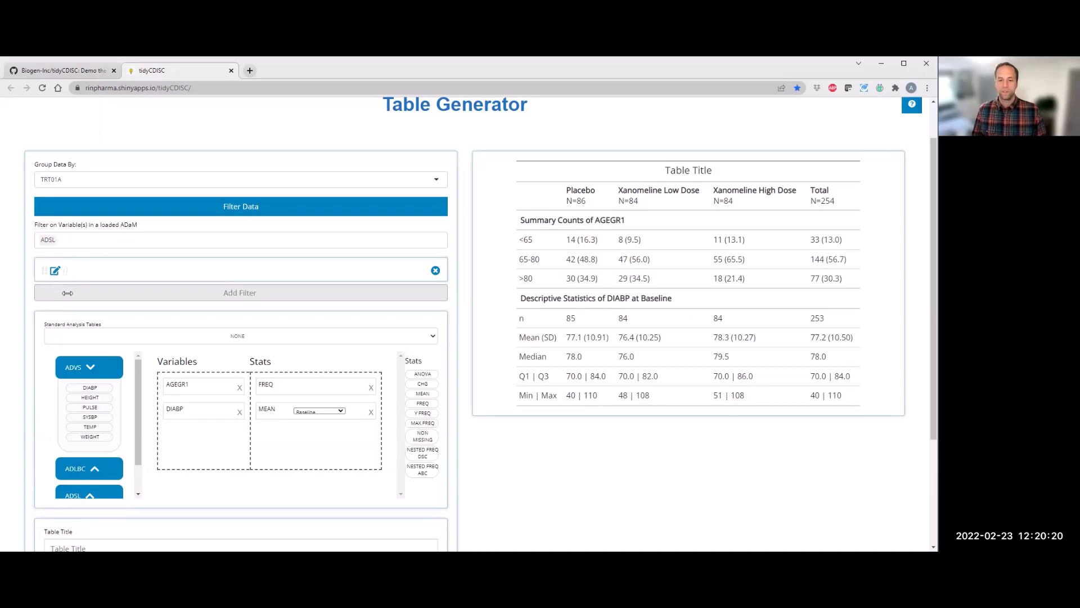
{"action": "left_click_drag", "start_coordinate": [243, 309], "coordinate": [344, 307]}
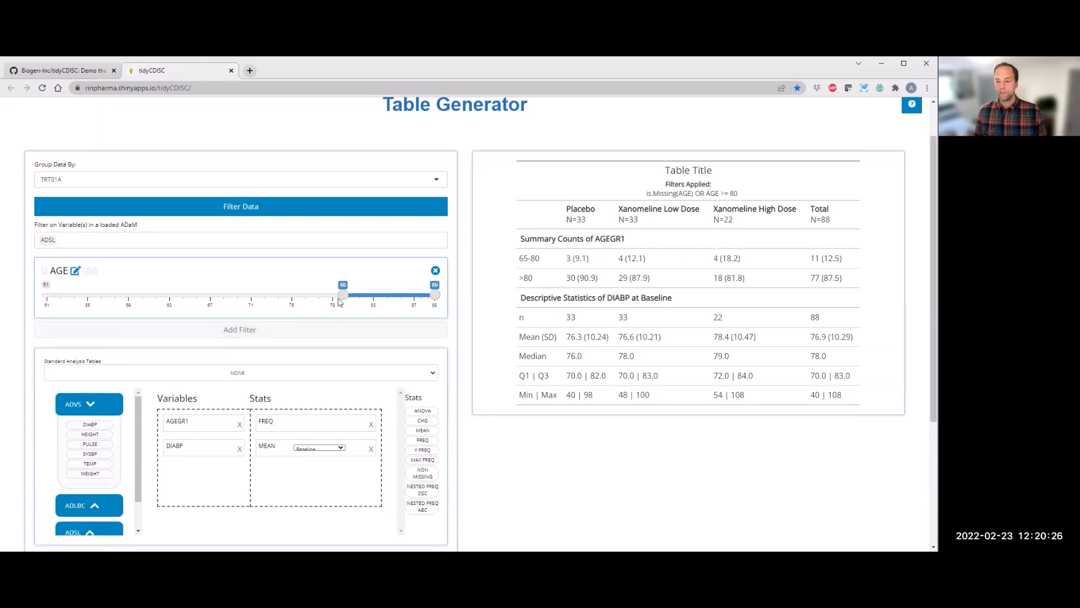
{"action": "left_click_drag", "start_coordinate": [349, 300], "coordinate": [354, 298]}
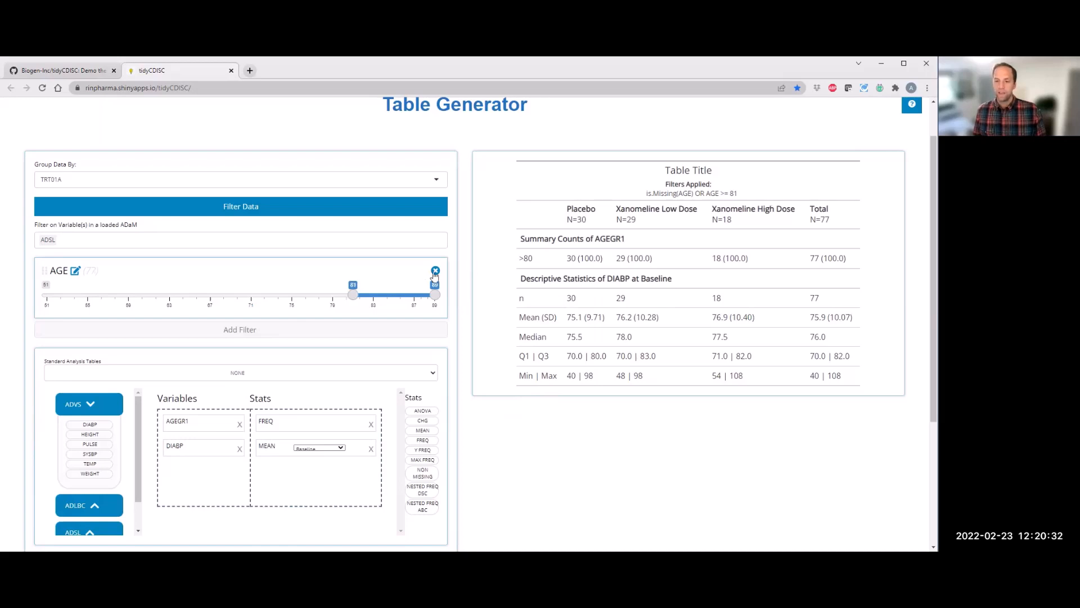
{"action": "left_click", "coordinate": [224, 212]}
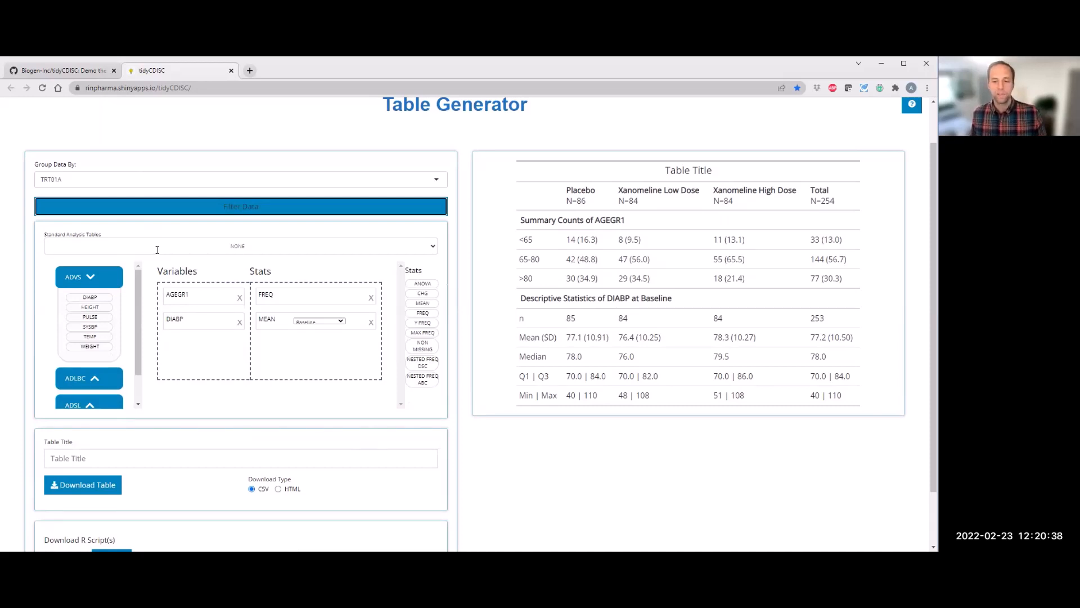
Step: Load the standard analysis table Table 5: Demography and review its variables and generated rows
{"action": "left_click", "coordinate": [157, 249]}
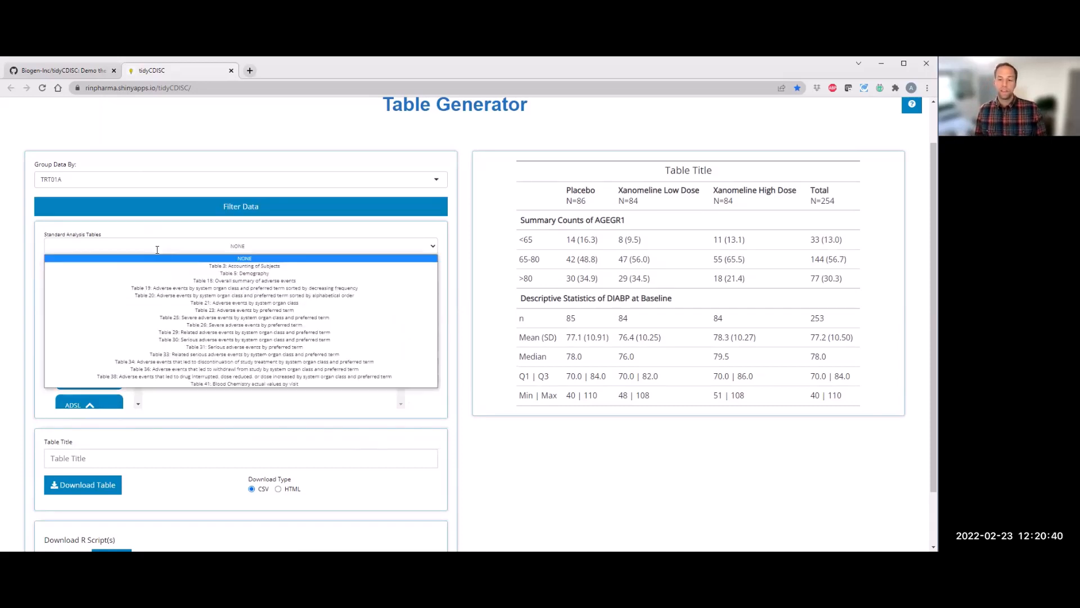
{"action": "left_click", "coordinate": [235, 274]}
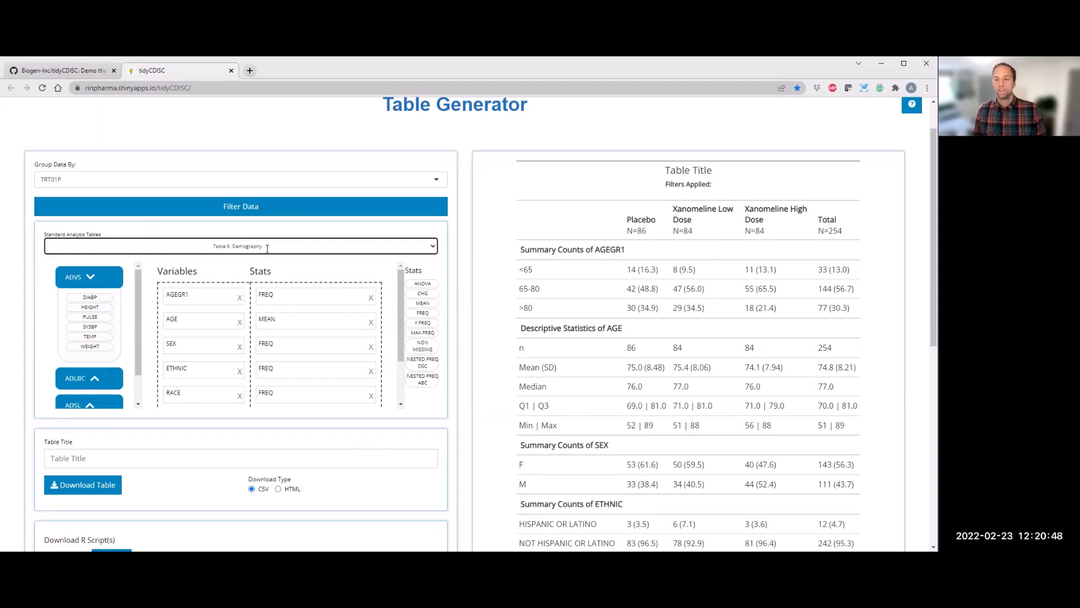
{"action": "mouse_move", "coordinate": [401, 305]}
{"action": "left_mouse_down"}
{"action": "mouse_move", "coordinate": [401, 360]}
{"action": "mouse_move", "coordinate": [392, 289]}
{"action": "left_mouse_up"}
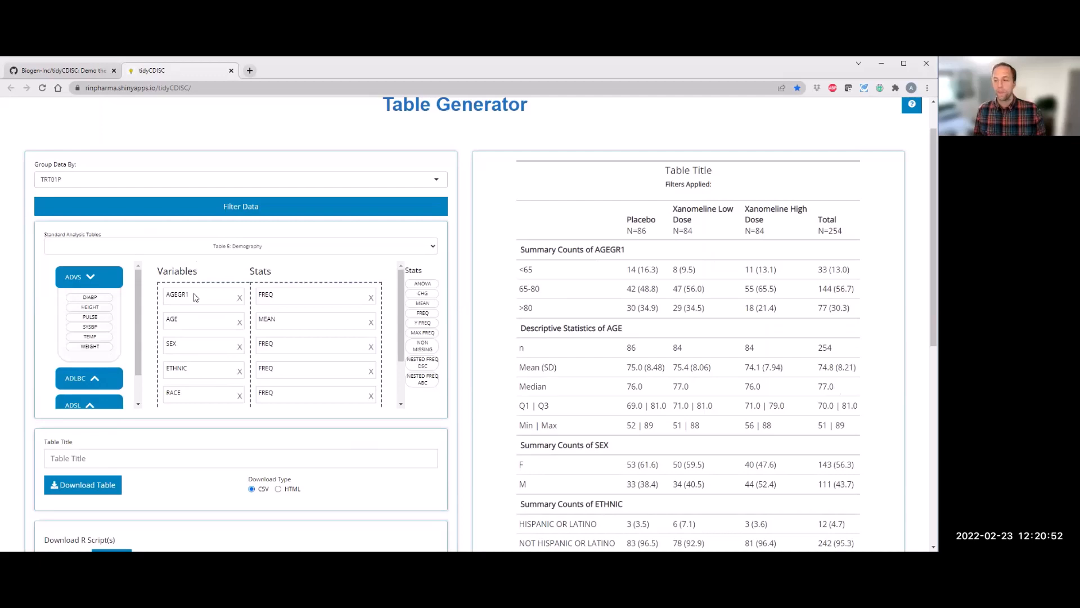
{"action": "scroll", "coordinate": [581, 292], "scroll_direction": "down", "scroll_amount": 1}
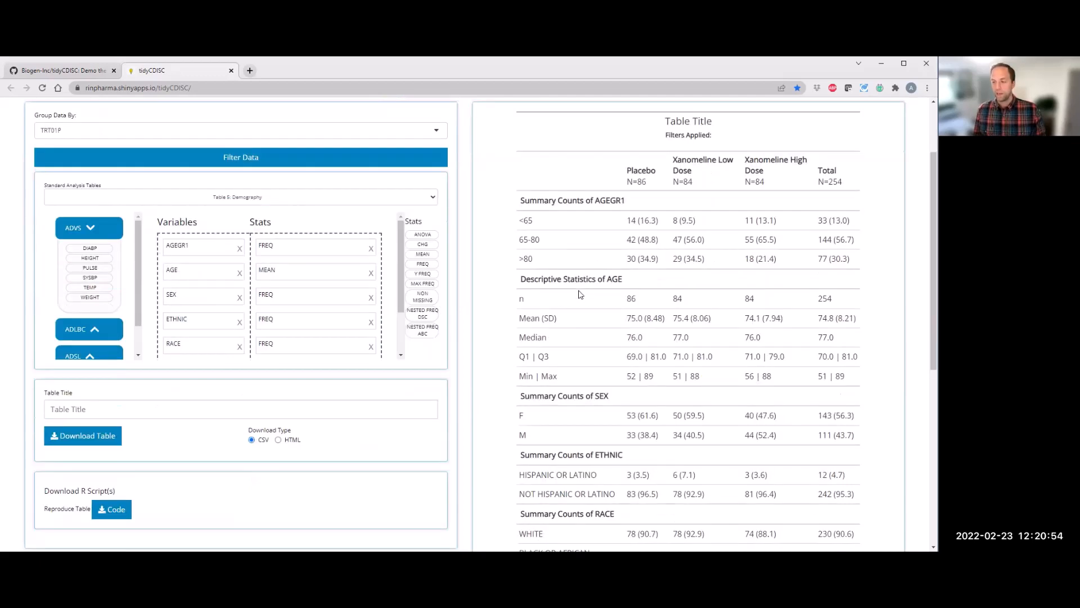
{"action": "scroll", "coordinate": [580, 294], "scroll_direction": "down", "scroll_amount": 2}
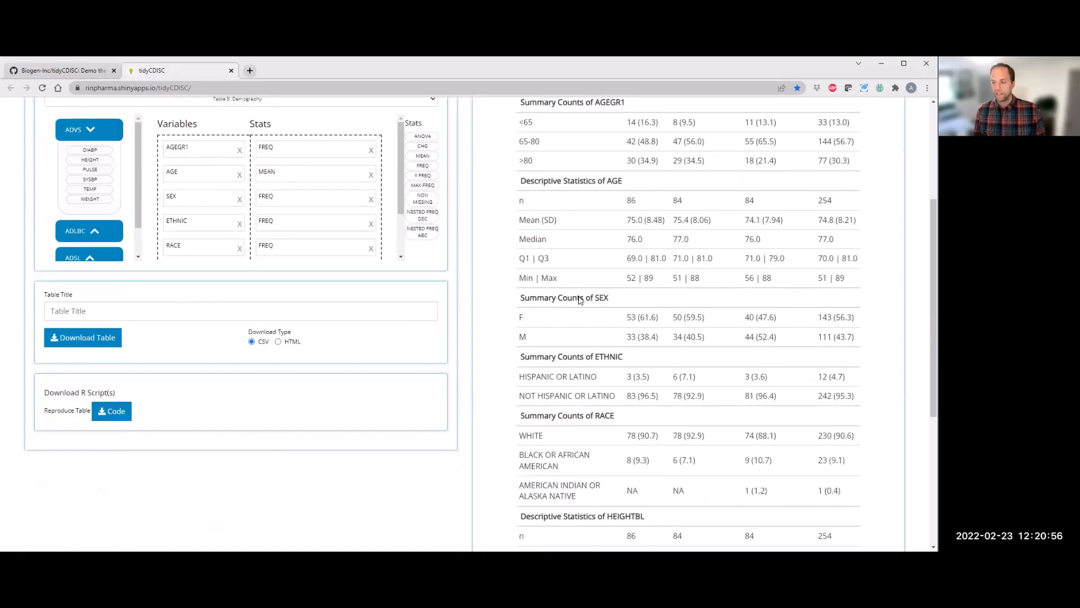
{"action": "scroll", "coordinate": [580, 299], "scroll_direction": "down", "scroll_amount": 2}
{"action": "scroll", "coordinate": [302, 260], "scroll_direction": "up", "scroll_amount": 2}
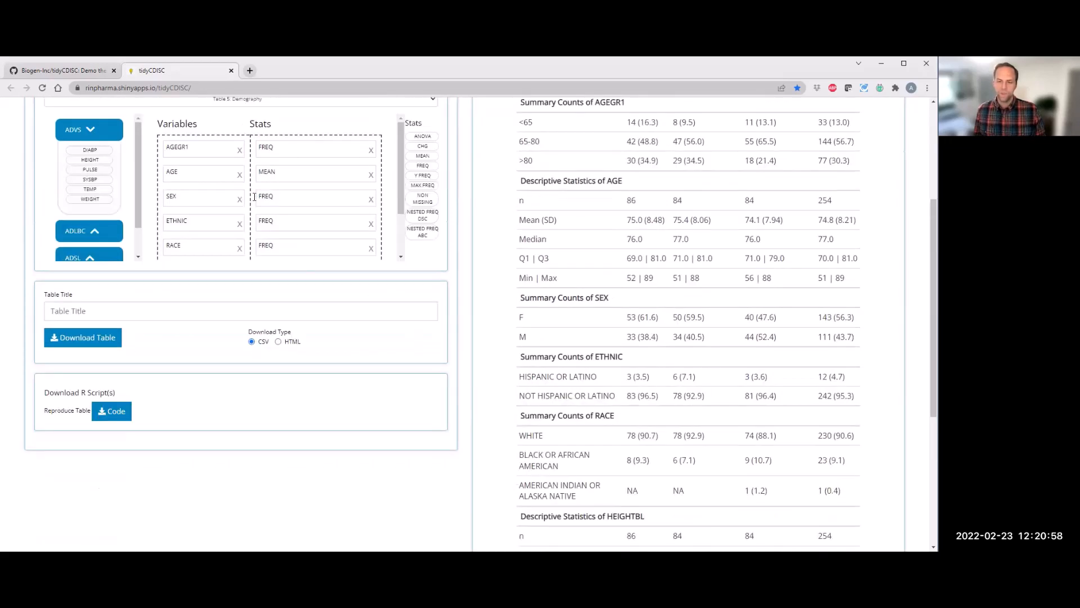
{"action": "scroll", "coordinate": [254, 198], "scroll_direction": "up", "scroll_amount": 2}
Step: Preview the standard Table 18 overall adverse events summary and Table 19 adverse events by system organ class
{"action": "left_click", "coordinate": [255, 197]}
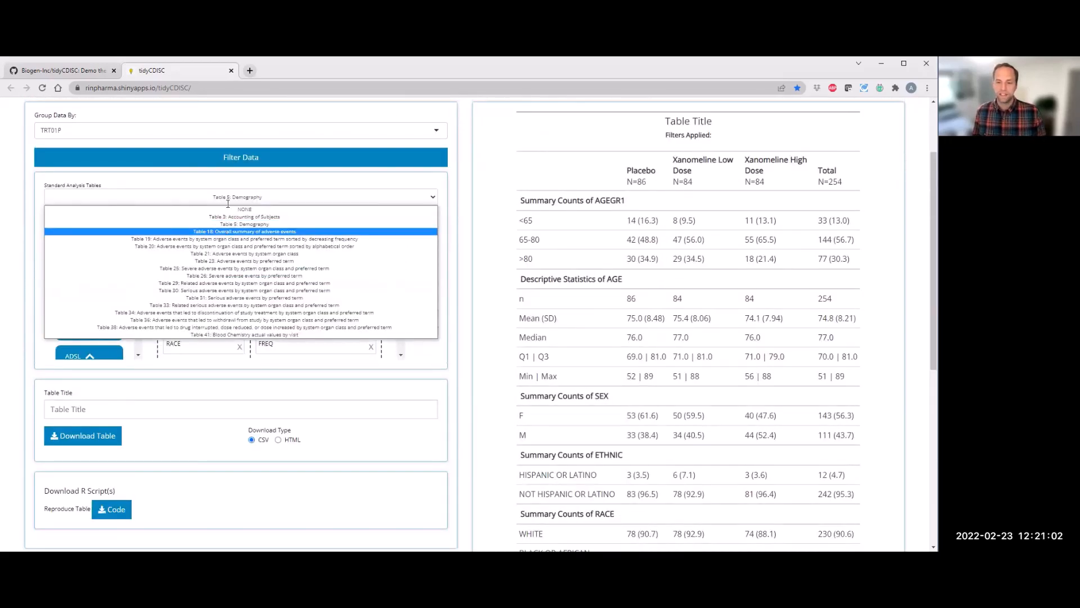
{"action": "left_click", "coordinate": [236, 231]}
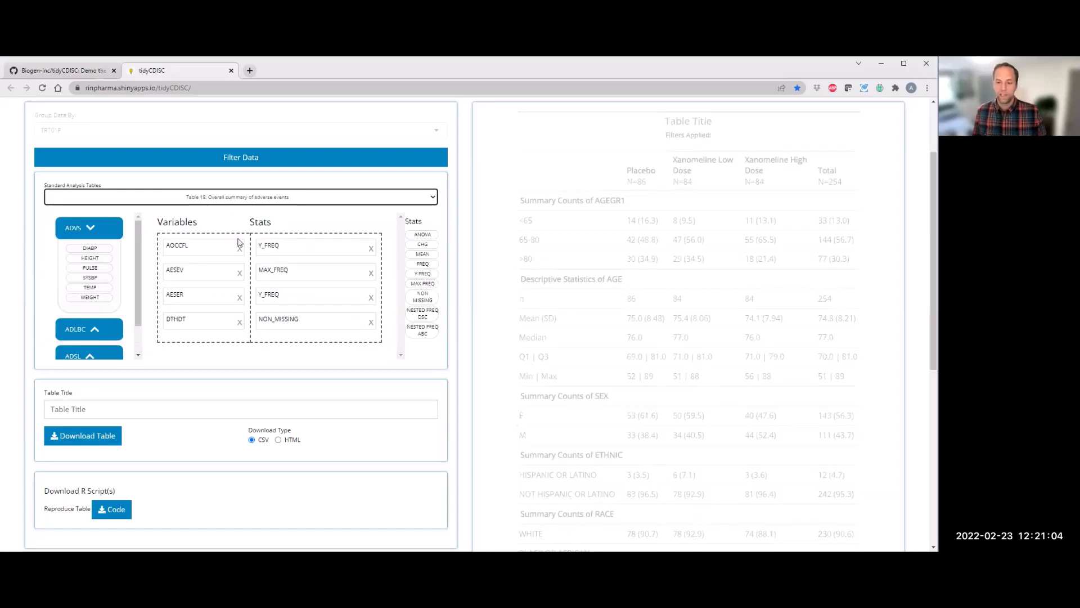
{"action": "left_click", "coordinate": [239, 198]}
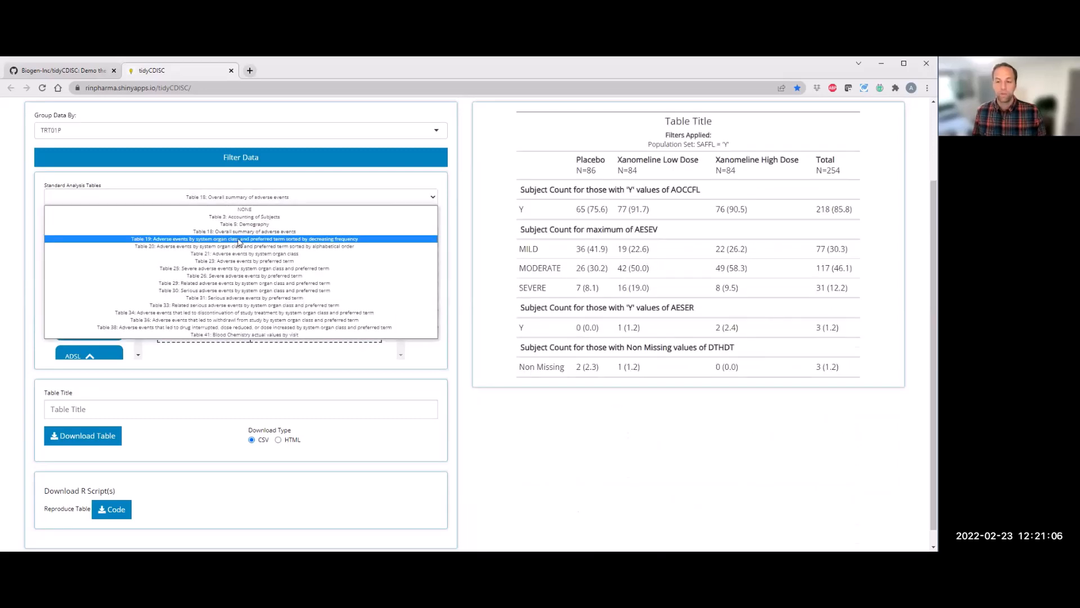
{"action": "left_click", "coordinate": [240, 243]}
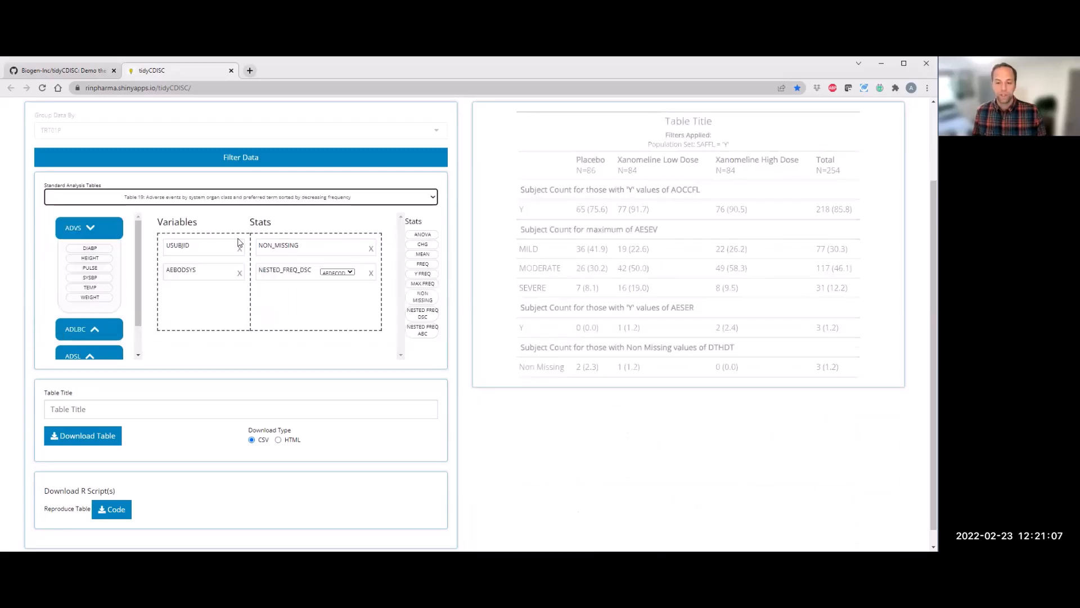
Step: Switch back to Table 5: Demography and scroll through its variable list
{"action": "left_click", "coordinate": [246, 197]}
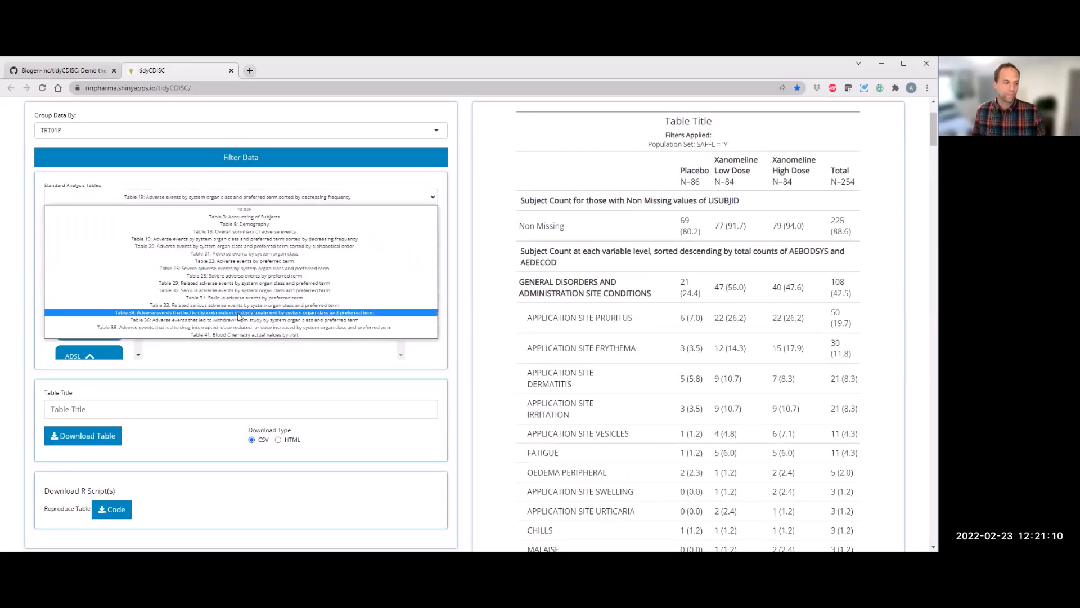
{"action": "left_click", "coordinate": [246, 224]}
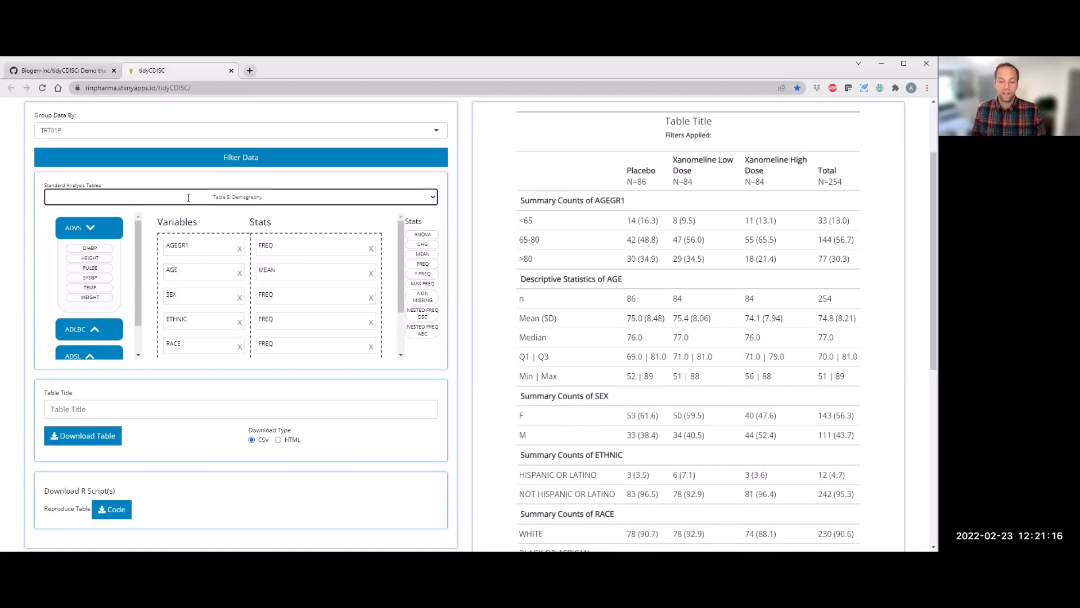
{"action": "scroll", "coordinate": [206, 352], "scroll_direction": "down", "scroll_amount": 1}
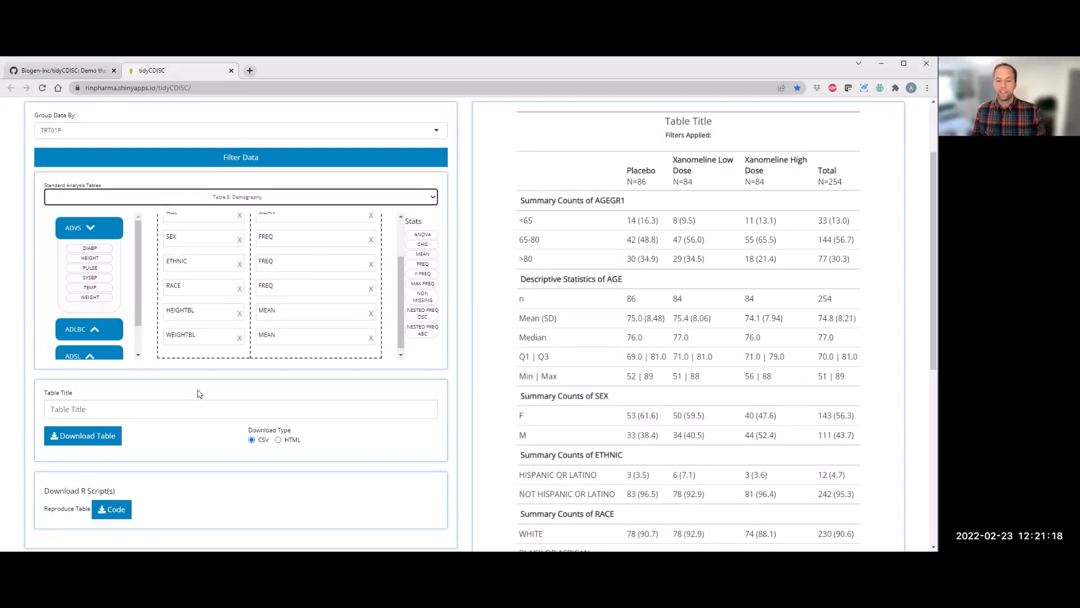
{"action": "scroll", "coordinate": [197, 383], "scroll_direction": "down", "scroll_amount": 1}
{"action": "scroll", "coordinate": [195, 364], "scroll_direction": "down", "scroll_amount": 1}
Step: Set the table title to Pilot Data: Demography
{"action": "left_click", "coordinate": [171, 362]}
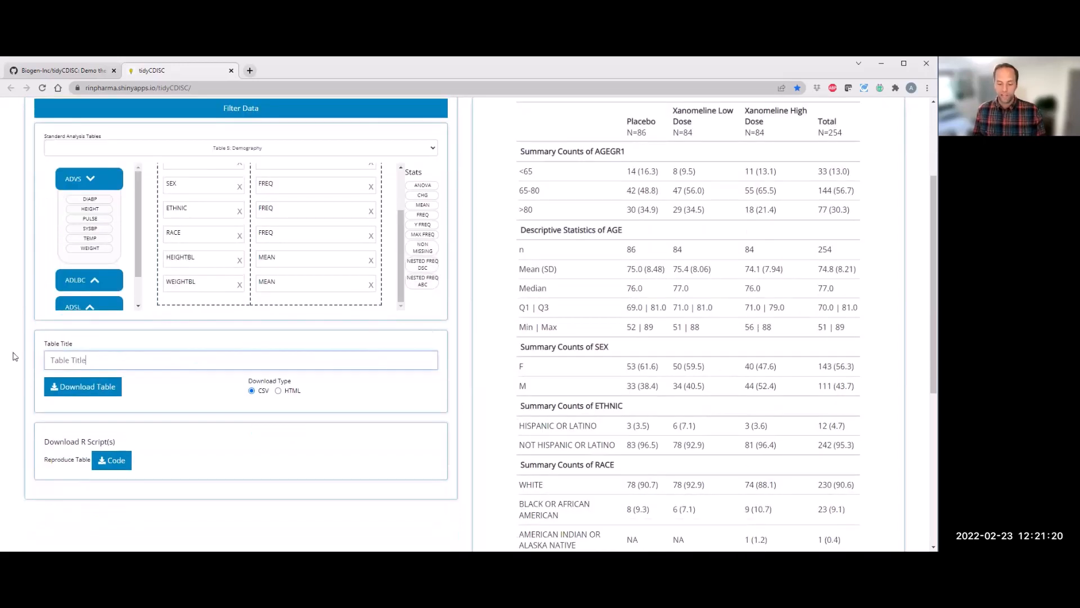
{"action": "type", "text": "Pilot Data"}
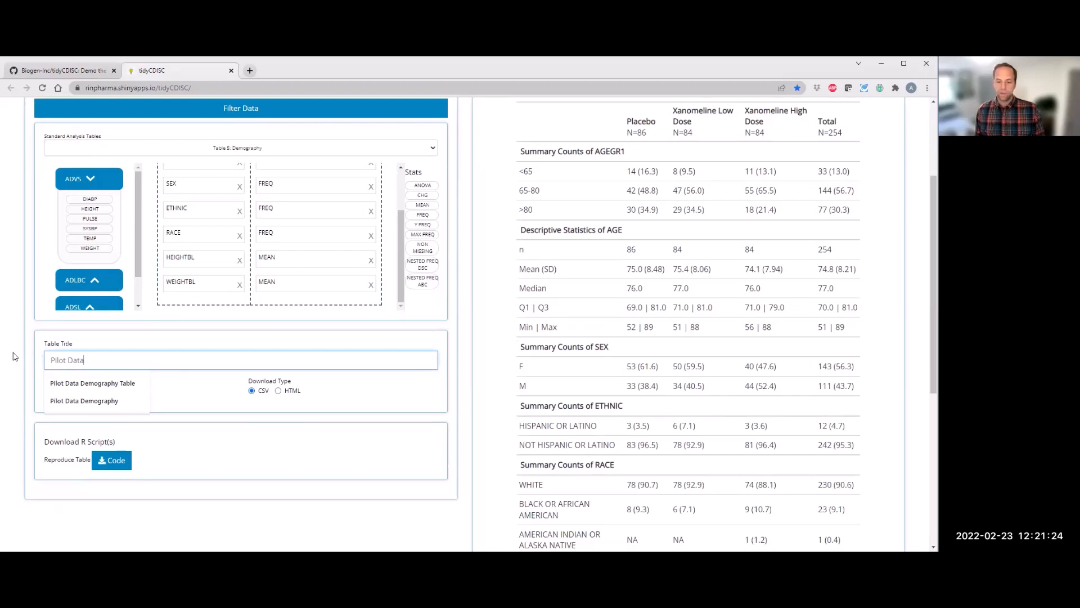
{"action": "left_click", "coordinate": [15, 356]}
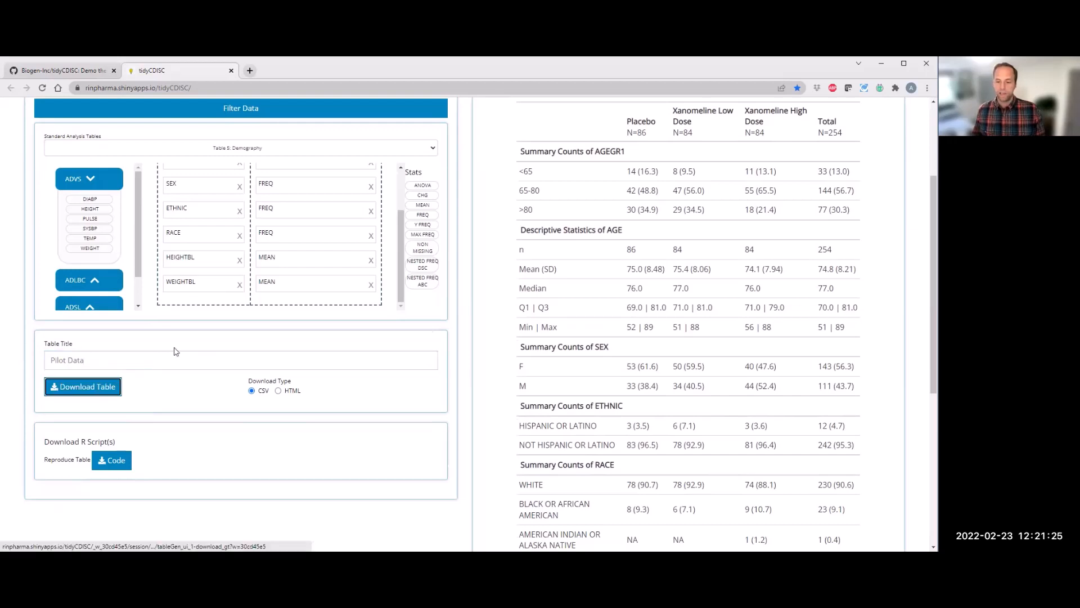
{"action": "left_click", "coordinate": [108, 362]}
{"action": "type", "text": ": Demography"}
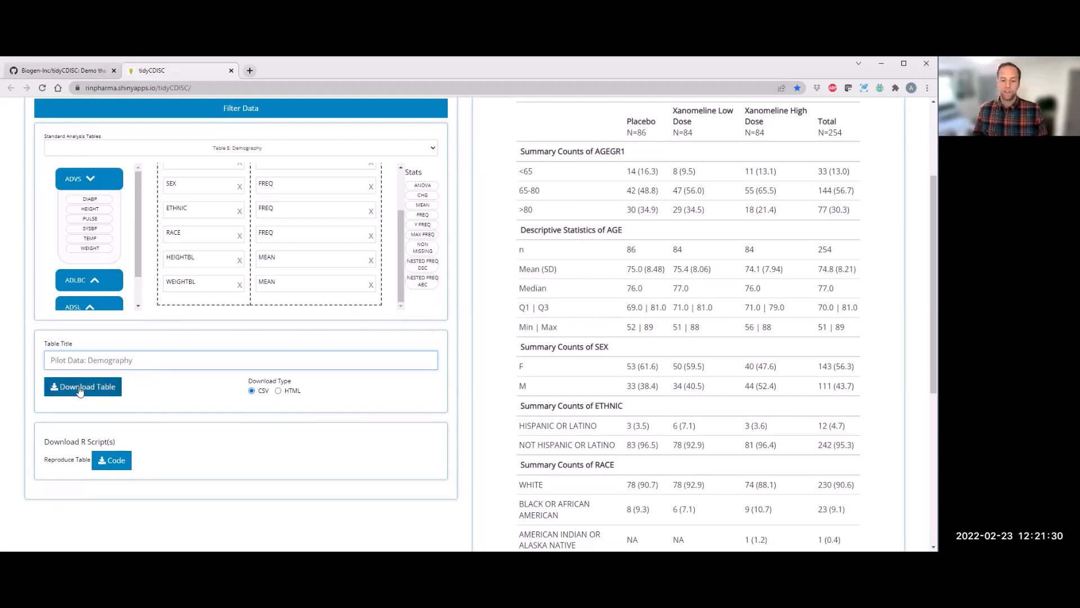
Step: Download the table as CSV and switch the download type to HTML
{"action": "left_click", "coordinate": [79, 390]}
{"action": "left_click", "coordinate": [292, 392]}
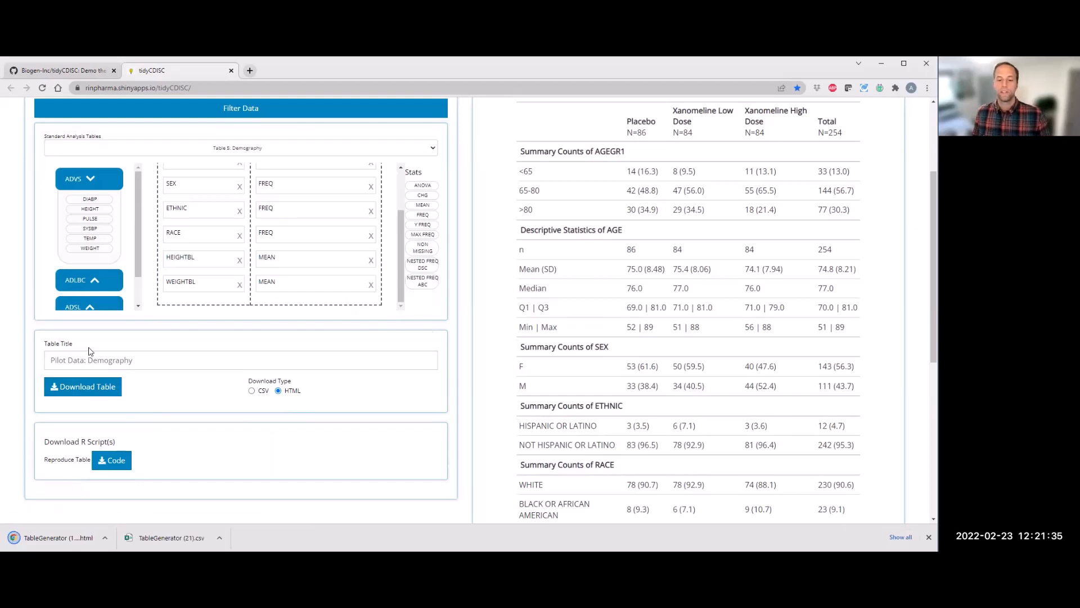
Step: Open the downloaded HTML table, scroll through it, and close its tab
{"action": "left_click", "coordinate": [56, 538]}
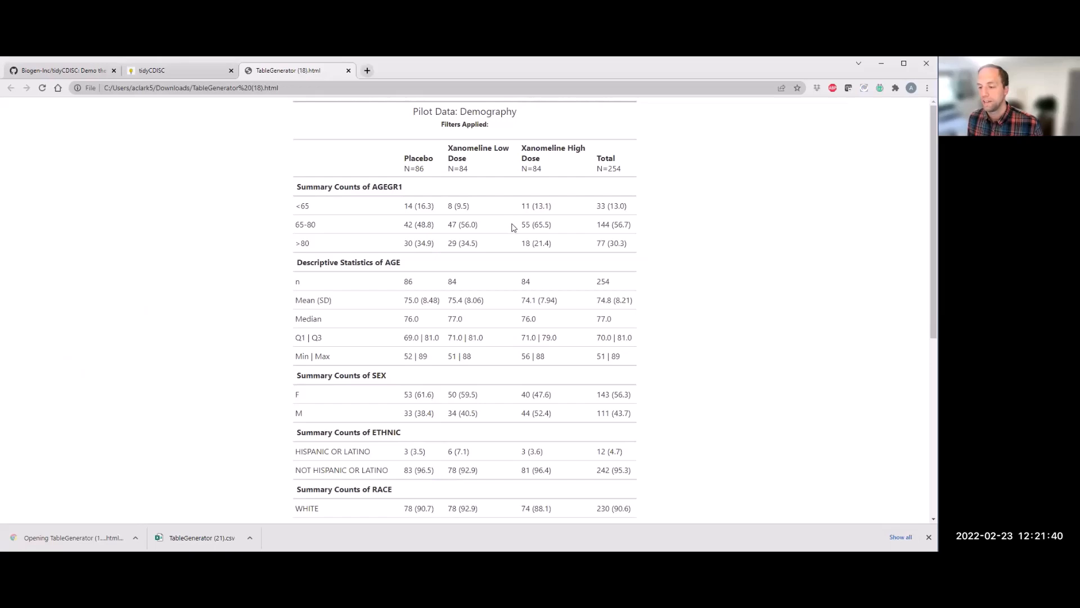
{"action": "scroll", "coordinate": [513, 227], "scroll_direction": "down", "scroll_amount": 4}
{"action": "scroll", "coordinate": [513, 231], "scroll_direction": "down", "scroll_amount": 1}
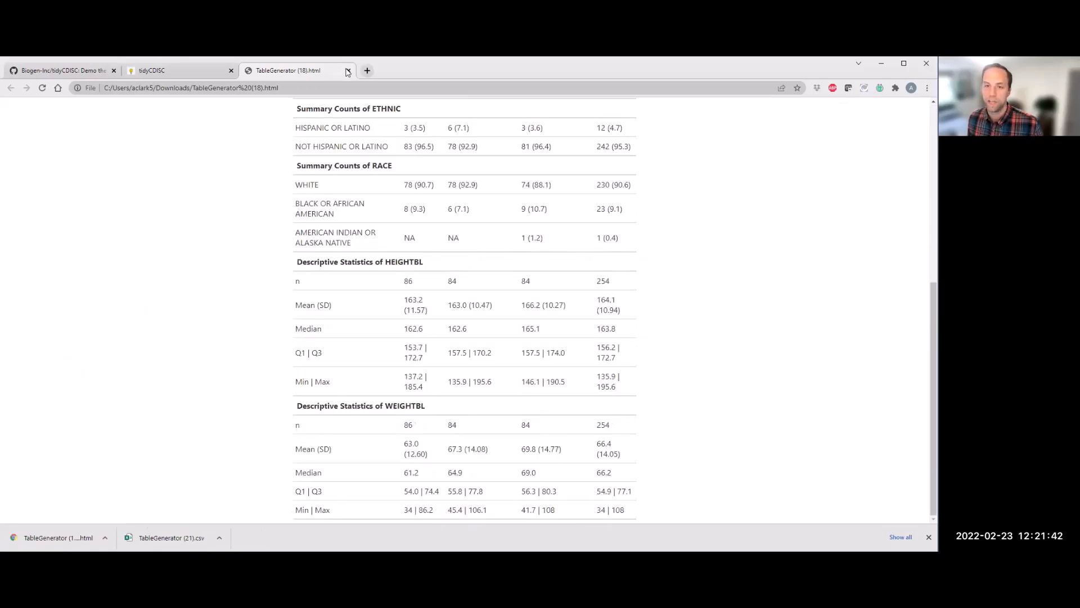
{"action": "left_click", "coordinate": [349, 70]}
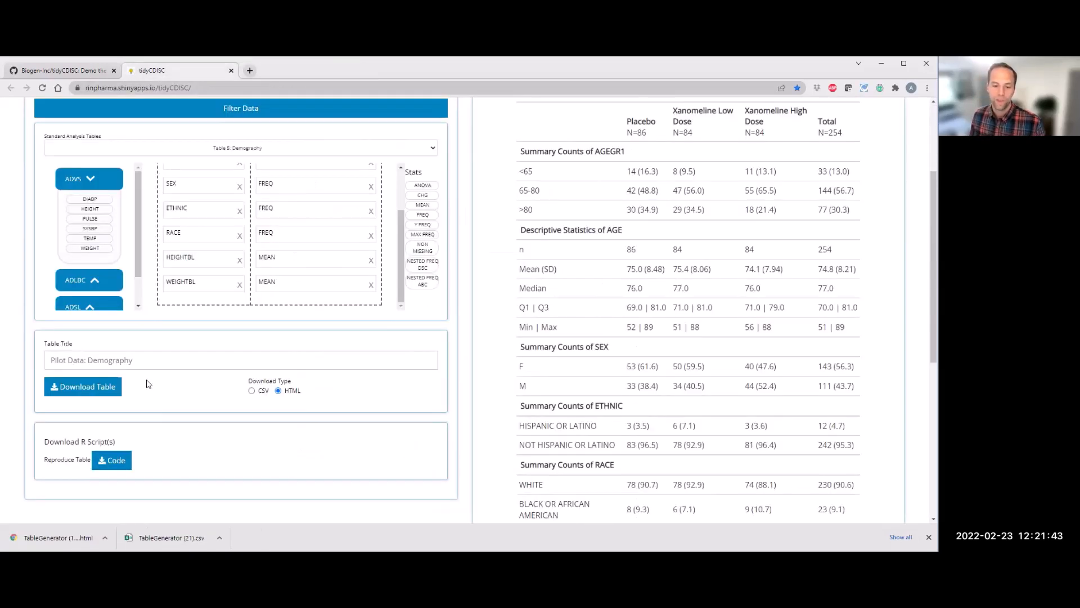
Step: Download the reproducible R script and open it in RStudio with the script pane maximized
{"action": "left_click", "coordinate": [125, 460]}
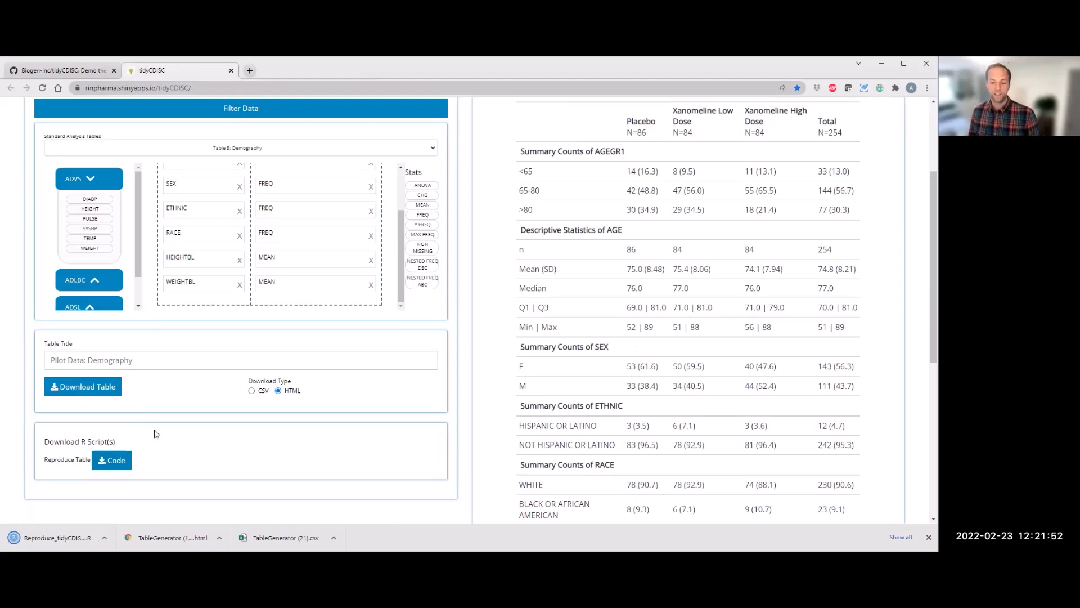
{"action": "left_click", "coordinate": [80, 541]}
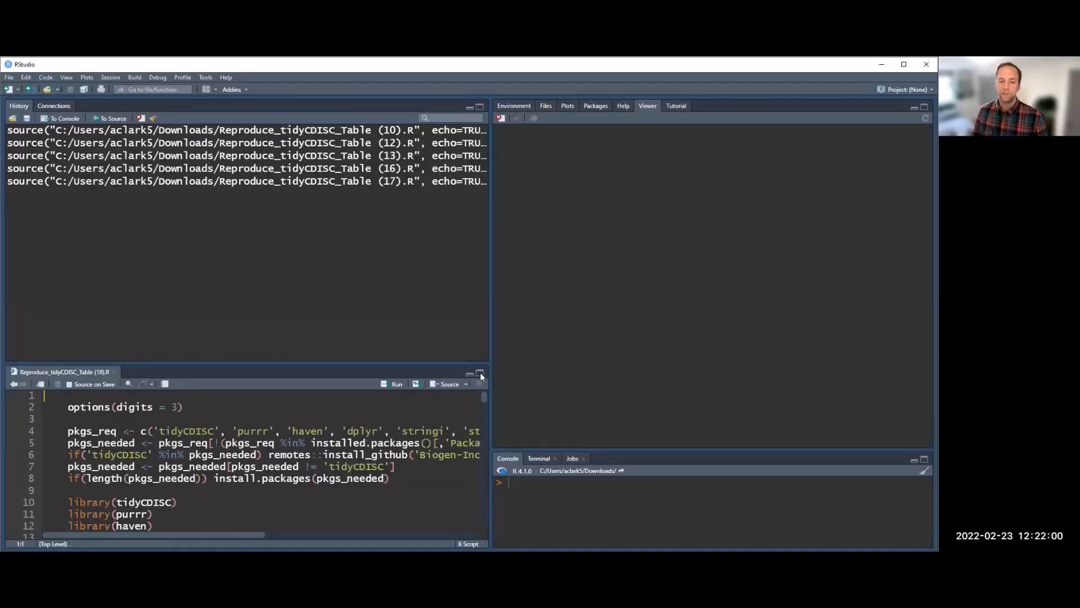
{"action": "left_click", "coordinate": [480, 373]}
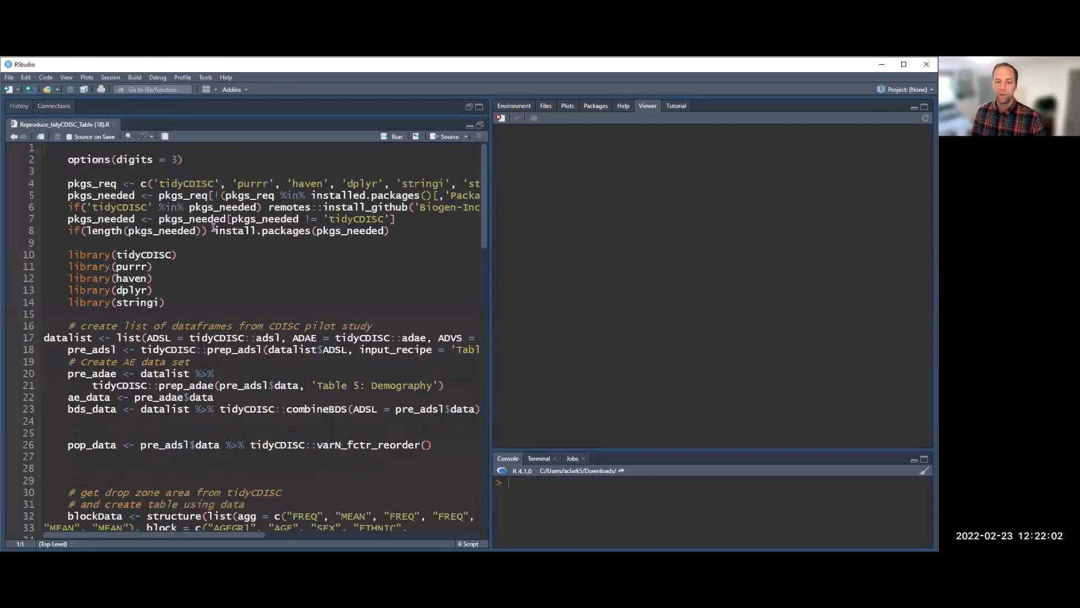
Step: Highlight the package setup lines 2 to 8 in the script
{"action": "left_click_drag", "start_coordinate": [69, 160], "coordinate": [399, 241]}
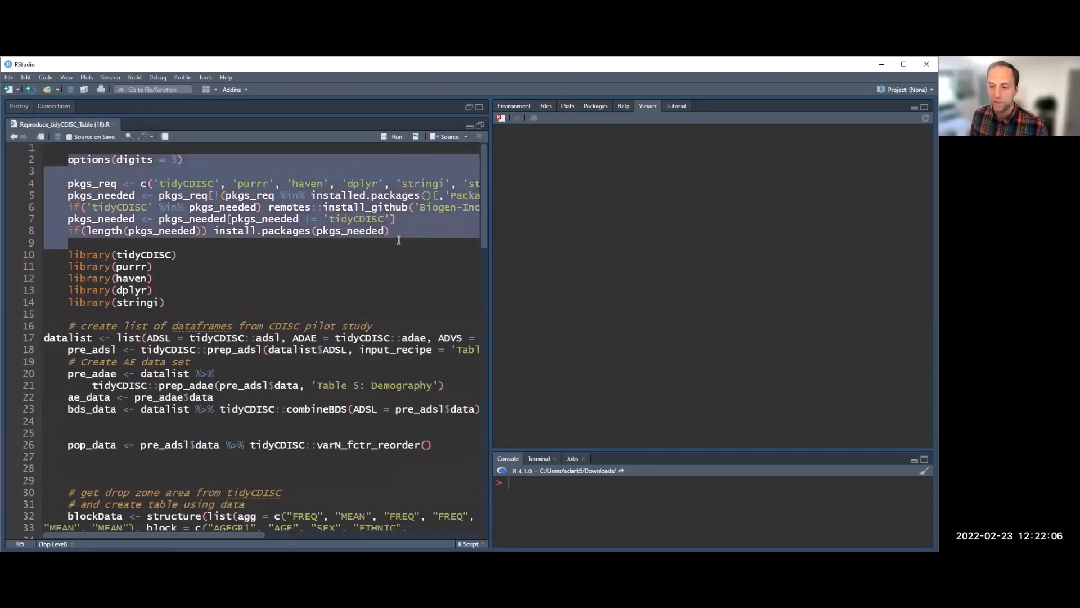
{"action": "left_click", "coordinate": [394, 219]}
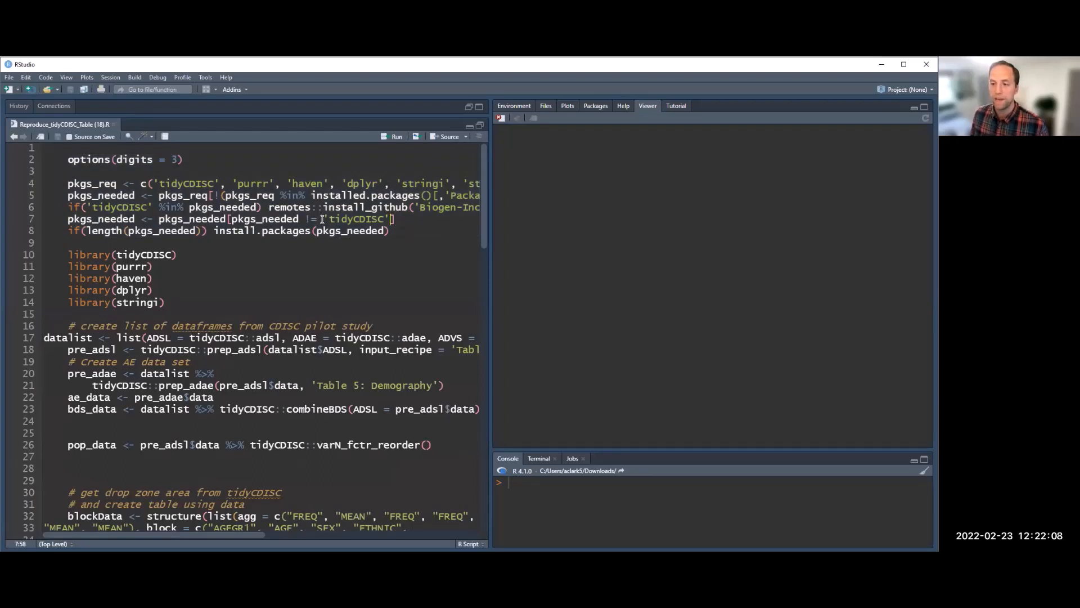
{"action": "left_click", "coordinate": [296, 257]}
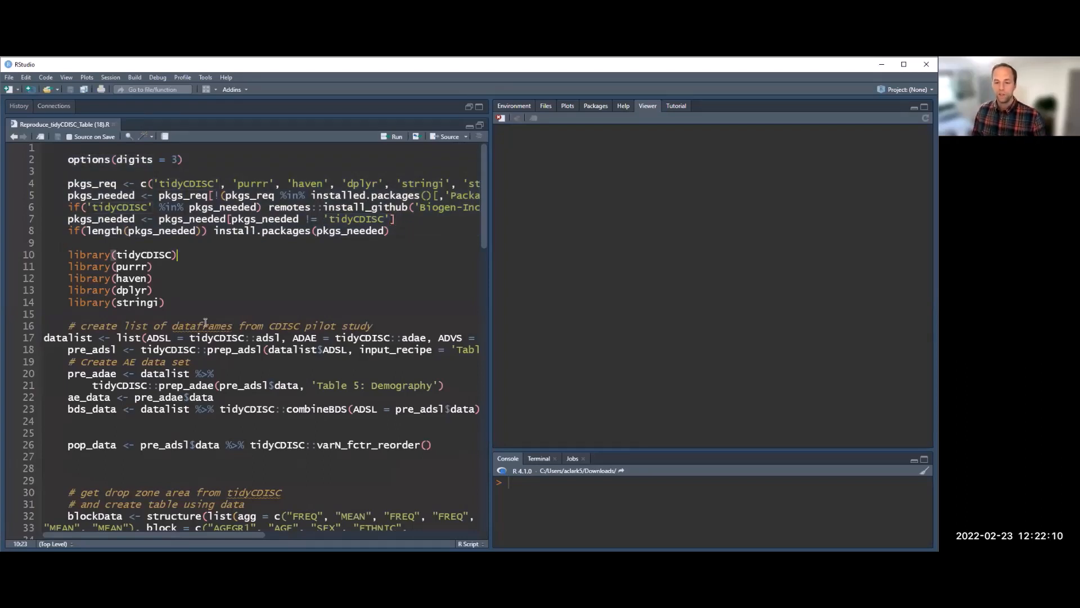
Step: Highlight the data-preparation lines 17 to 26 of the script
{"action": "left_click", "coordinate": [212, 325], "text": "shift"}
{"action": "left_click", "coordinate": [202, 349]}
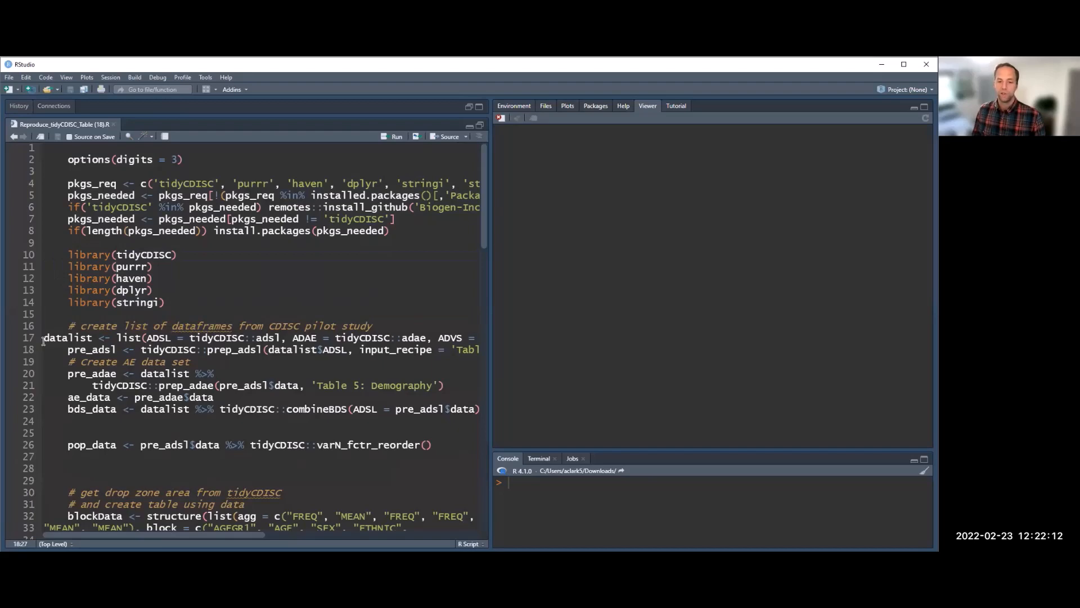
{"action": "left_click", "coordinate": [269, 445], "text": "shift"}
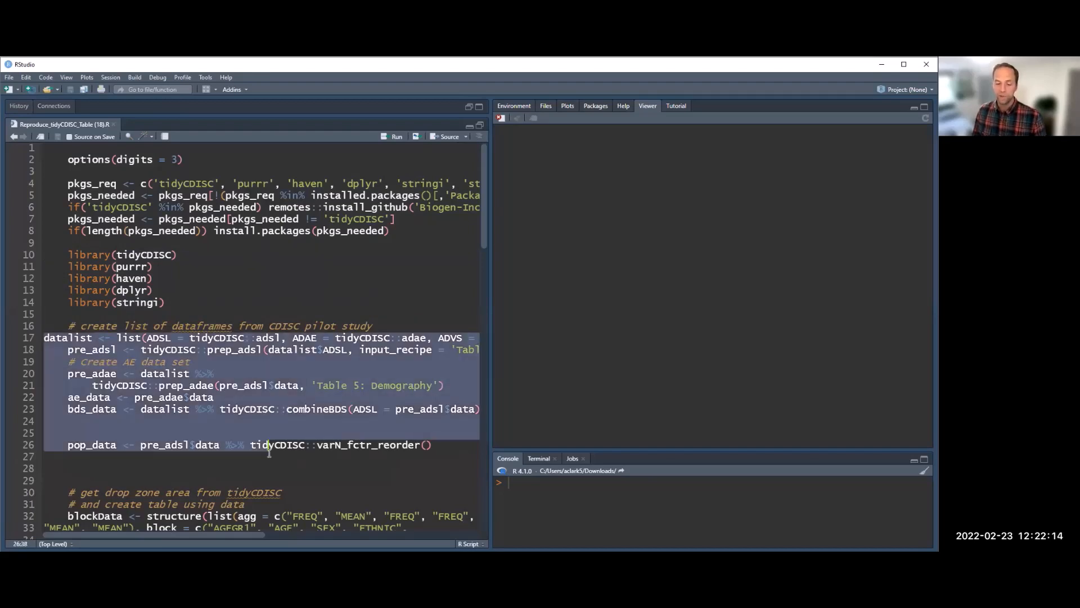
{"action": "left_click", "coordinate": [269, 456], "text": "shift"}
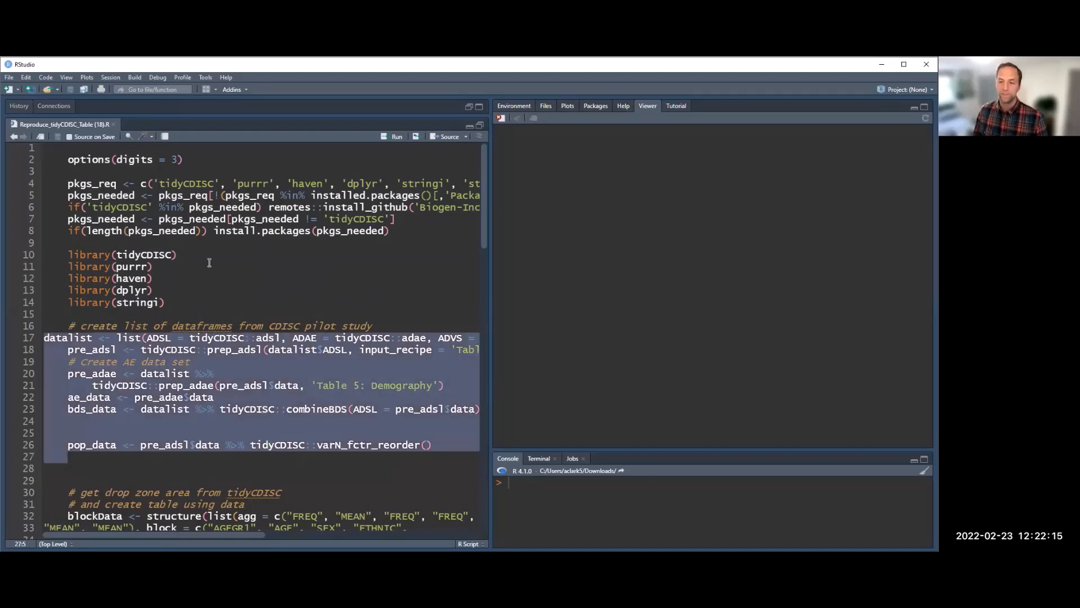
Step: Source the whole script, enlarge the Viewer pane, and scroll through the reproduced Pilot Data: Demography table
{"action": "left_click", "coordinate": [443, 141]}
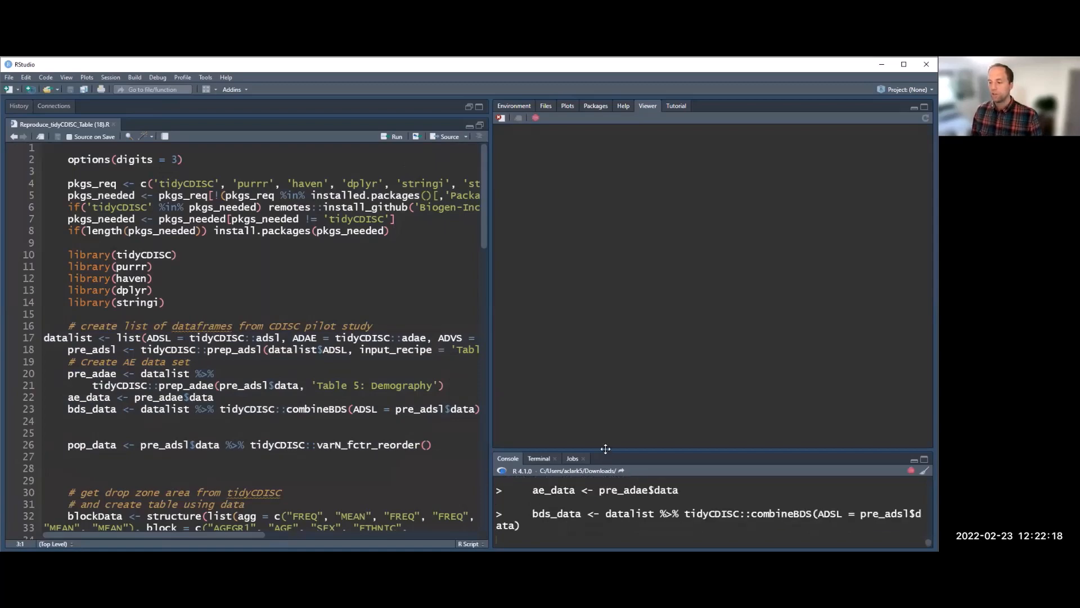
{"action": "left_click_drag", "start_coordinate": [605, 448], "coordinate": [596, 349]}
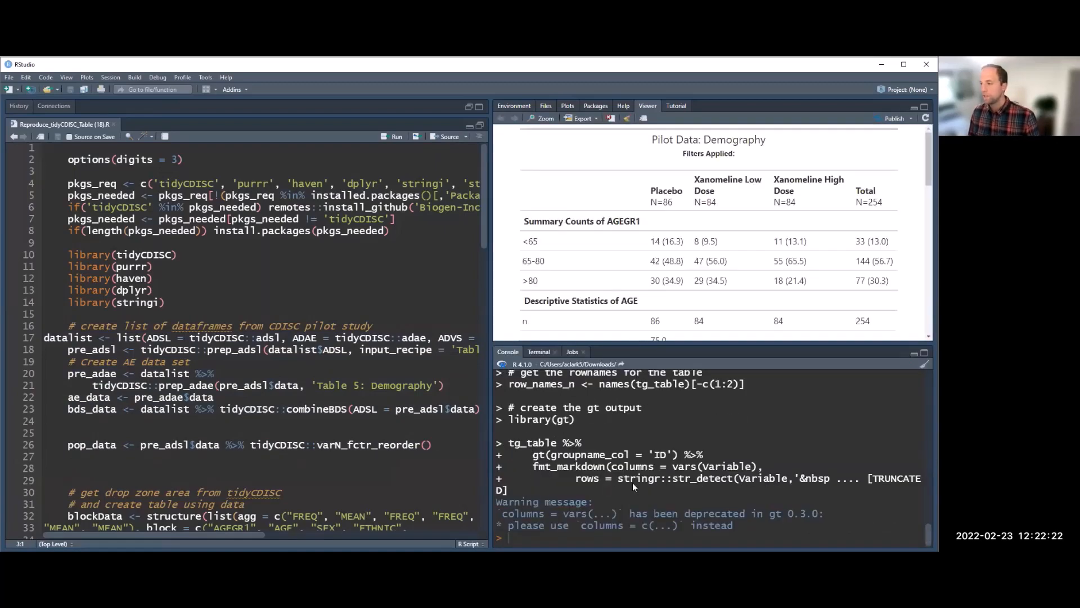
{"action": "left_click_drag", "start_coordinate": [635, 346], "coordinate": [633, 483]}
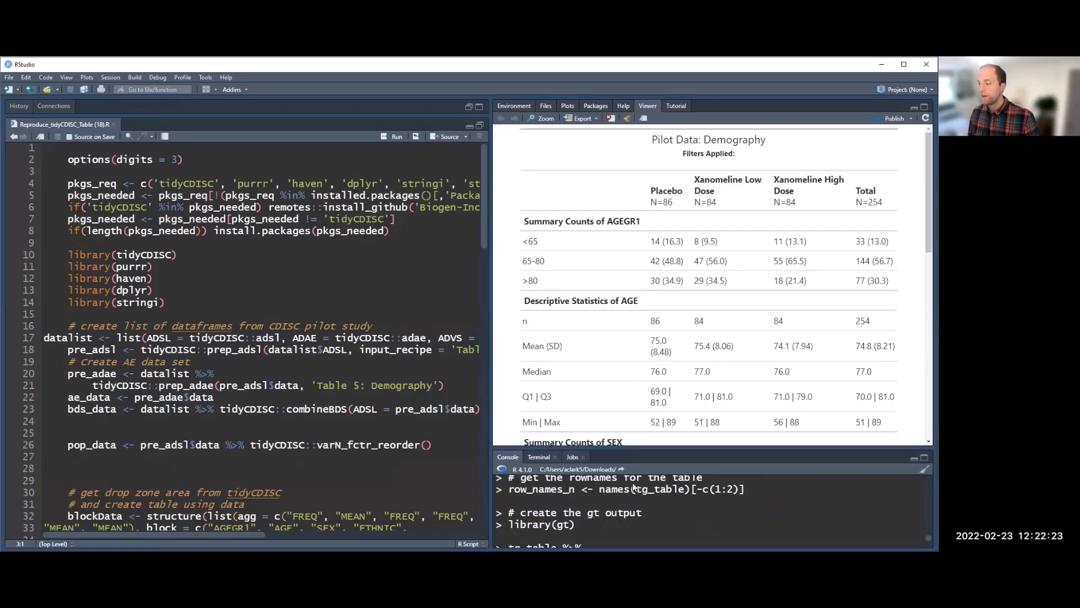
{"action": "triple_click", "coordinate": [765, 134]}
{"action": "scroll", "coordinate": [706, 222], "scroll_direction": "down", "scroll_amount": 1}
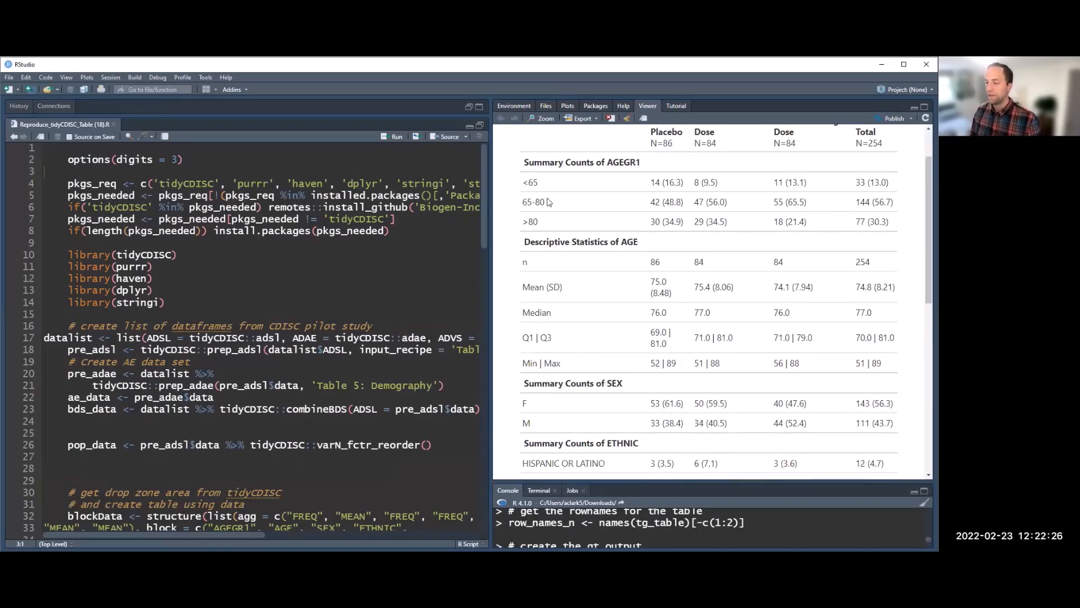
{"action": "scroll", "coordinate": [548, 202], "scroll_direction": "up", "scroll_amount": 1}
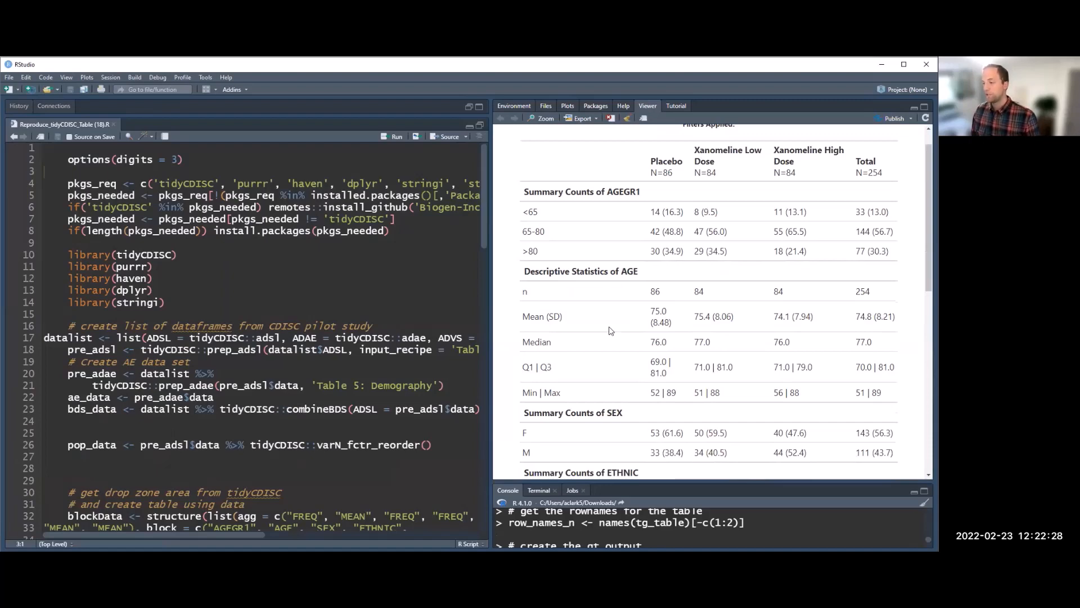
{"action": "scroll", "coordinate": [607, 324], "scroll_direction": "down", "scroll_amount": 5}
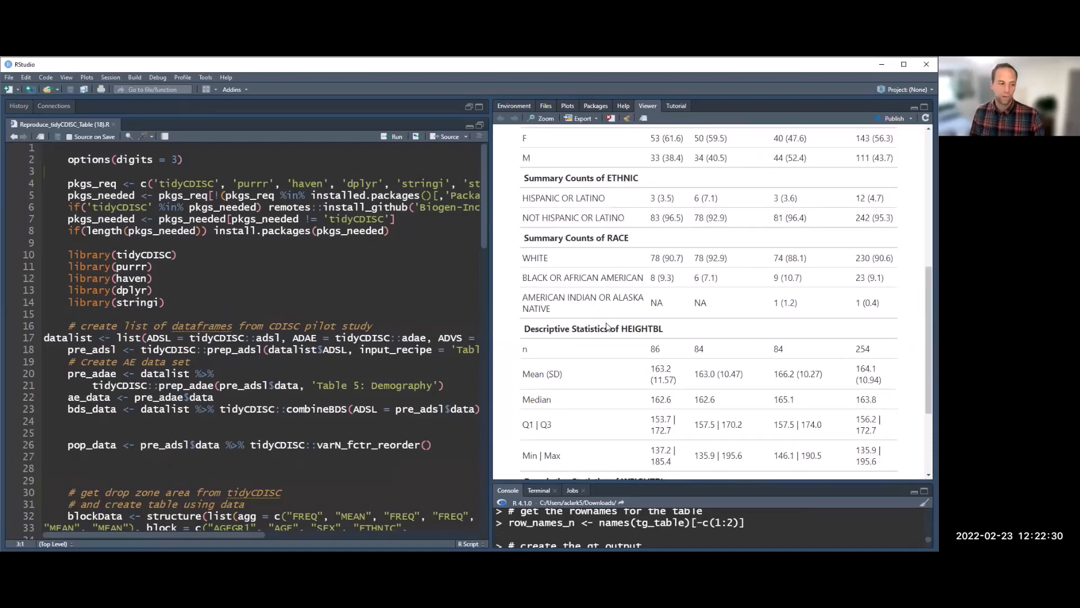
{"action": "scroll", "coordinate": [607, 325], "scroll_direction": "down", "scroll_amount": 2}
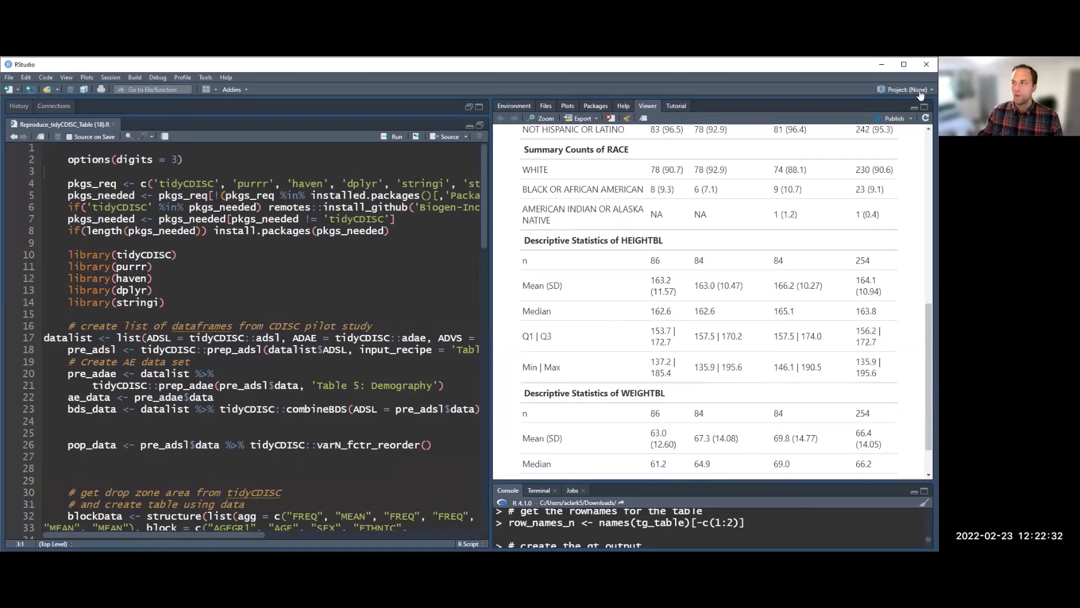
Step: Return to the tidyCDISC app and open the Standard Analysis Tables list to review the available tables
{"action": "left_click", "coordinate": [882, 66]}
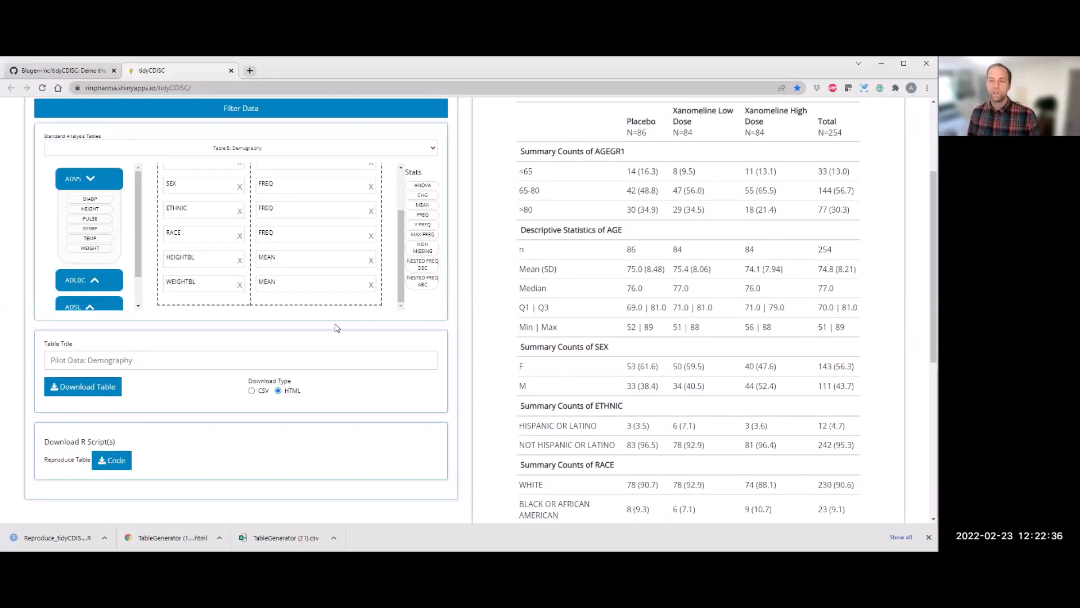
{"action": "scroll", "coordinate": [336, 327], "scroll_direction": "up", "scroll_amount": 3}
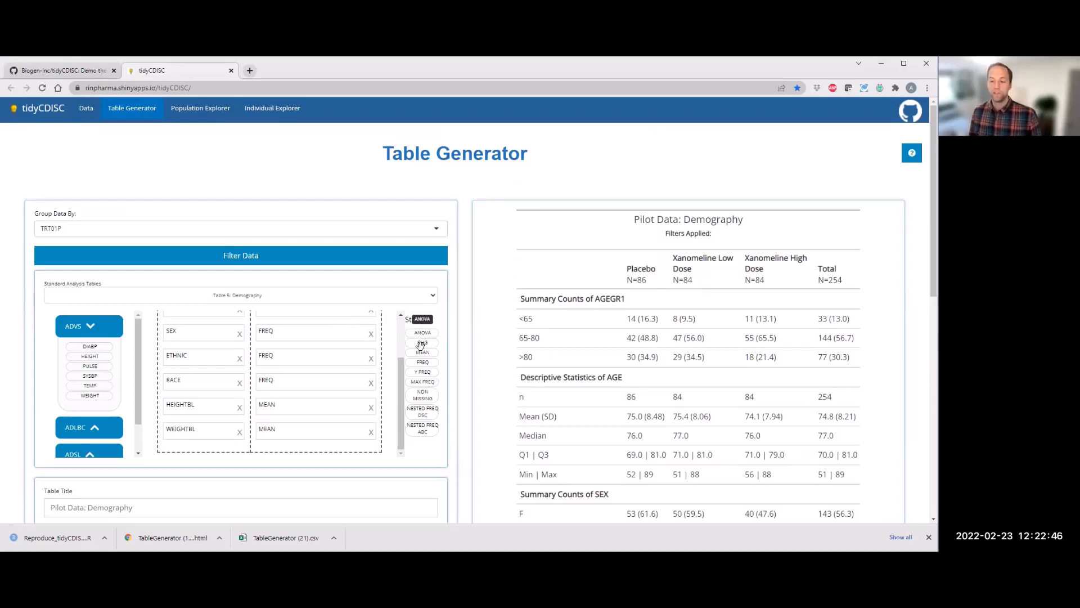
{"action": "left_click", "coordinate": [186, 296]}
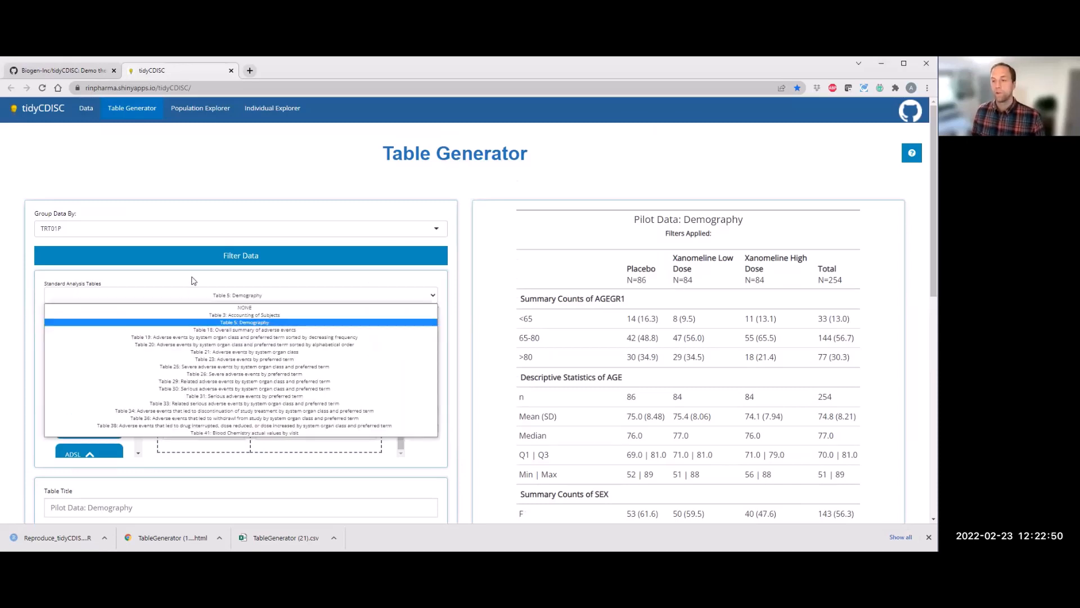
{"action": "left_click", "coordinate": [193, 280]}
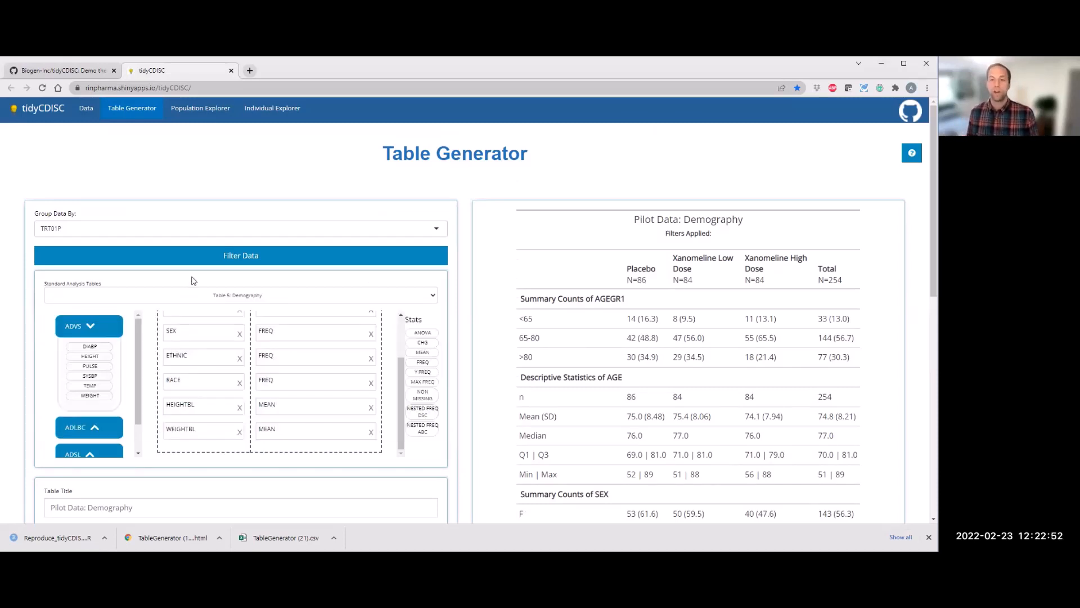
Step: Open the GitHub new-issue link in a new tab and return to the tidyCDISC tab
{"action": "right_click", "coordinate": [911, 115]}
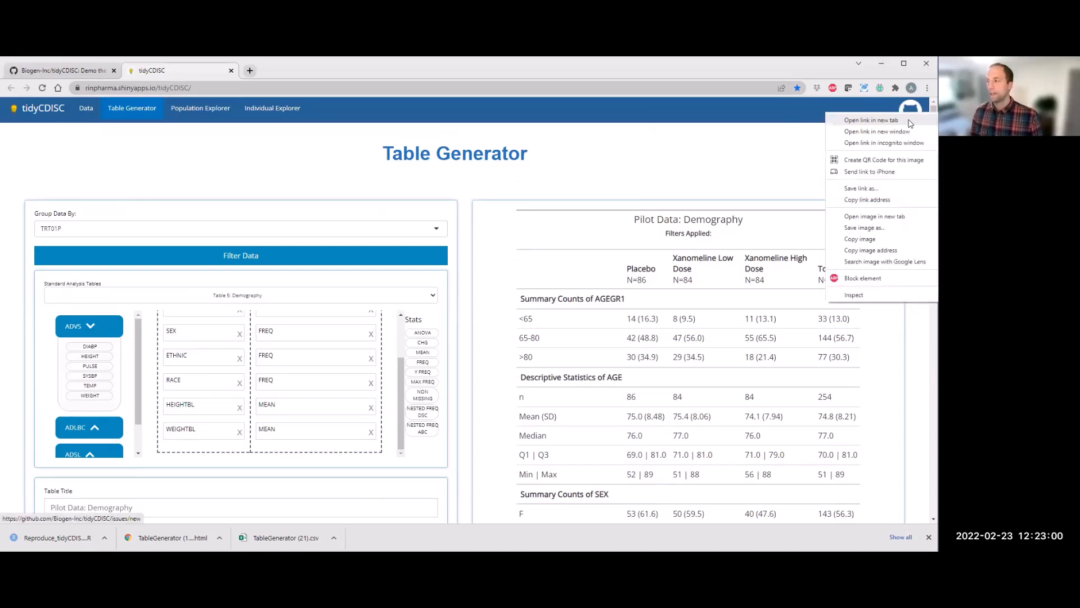
{"action": "left_click", "coordinate": [840, 121]}
{"action": "left_click", "coordinate": [318, 77]}
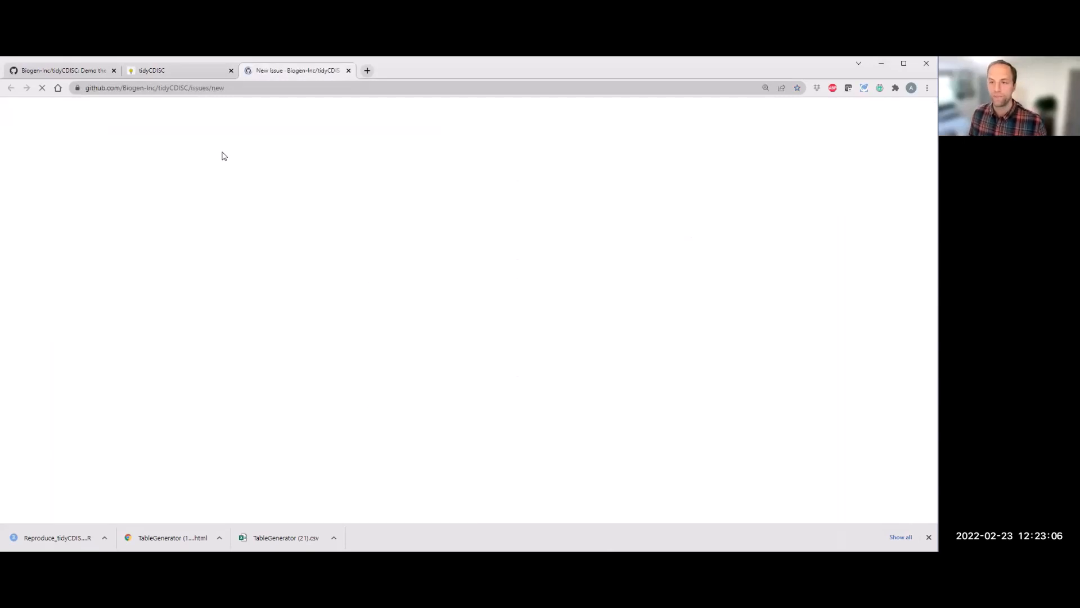
{"action": "left_click", "coordinate": [190, 72]}
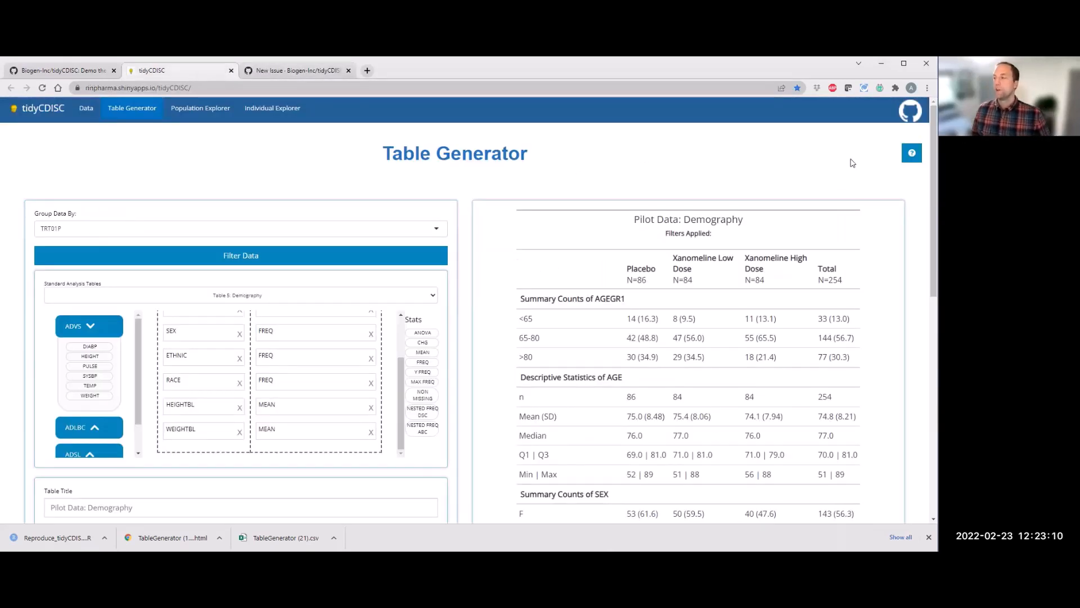
Step: Start the Table Generator help tour, step through its pages, and close it
{"action": "left_click", "coordinate": [911, 155]}
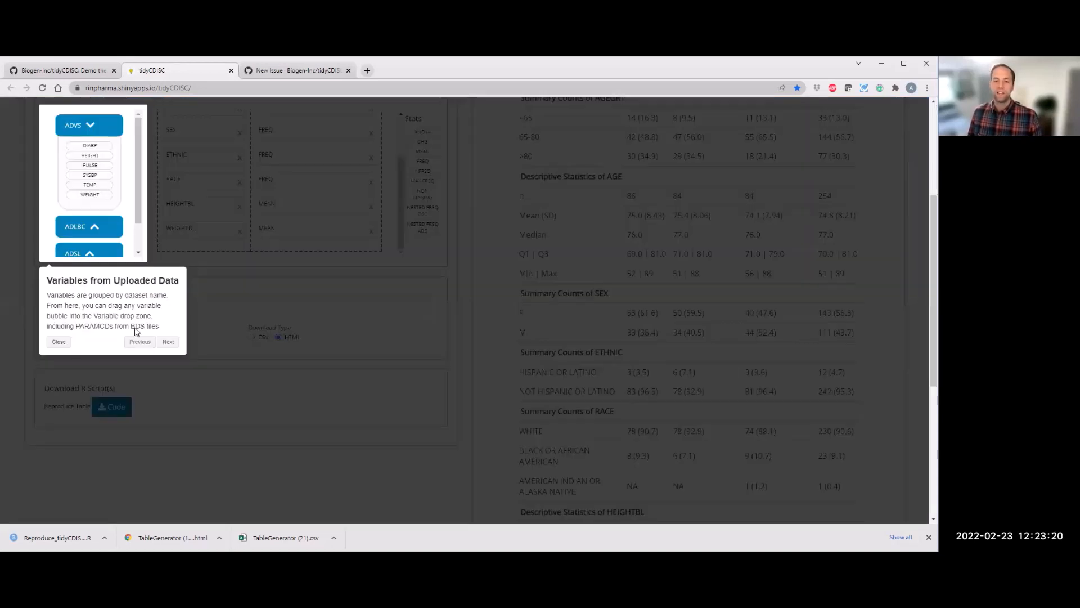
{"action": "left_click", "coordinate": [167, 342]}
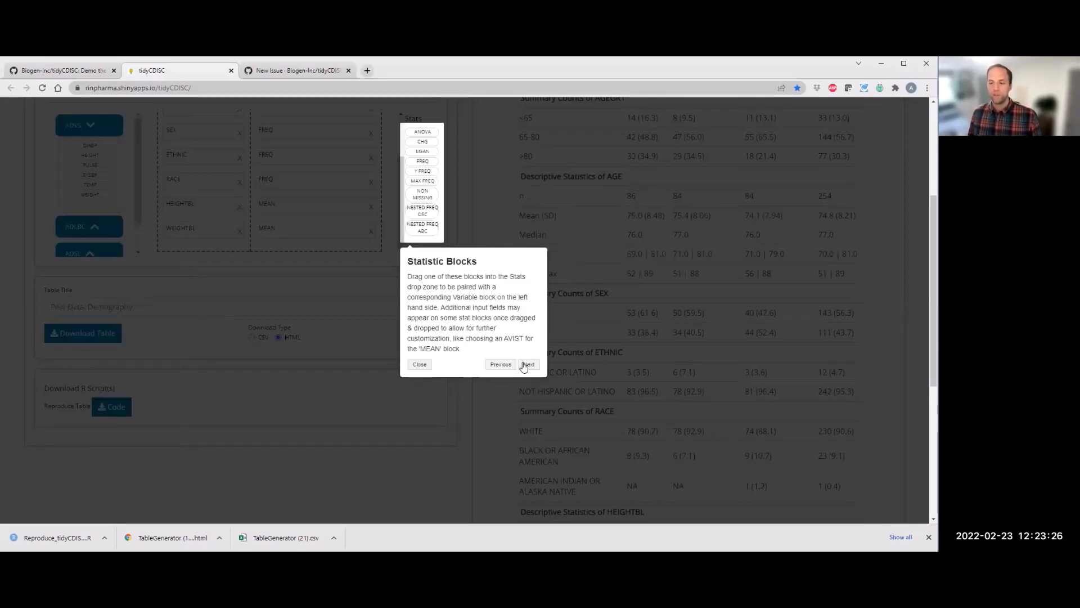
{"action": "left_click", "coordinate": [527, 364]}
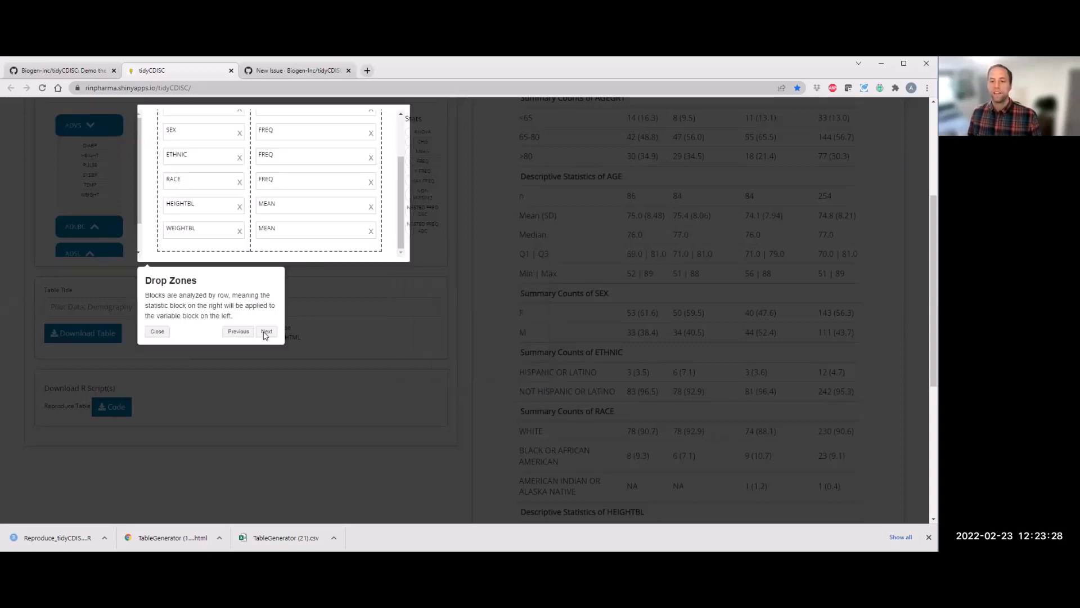
{"action": "left_click", "coordinate": [266, 333]}
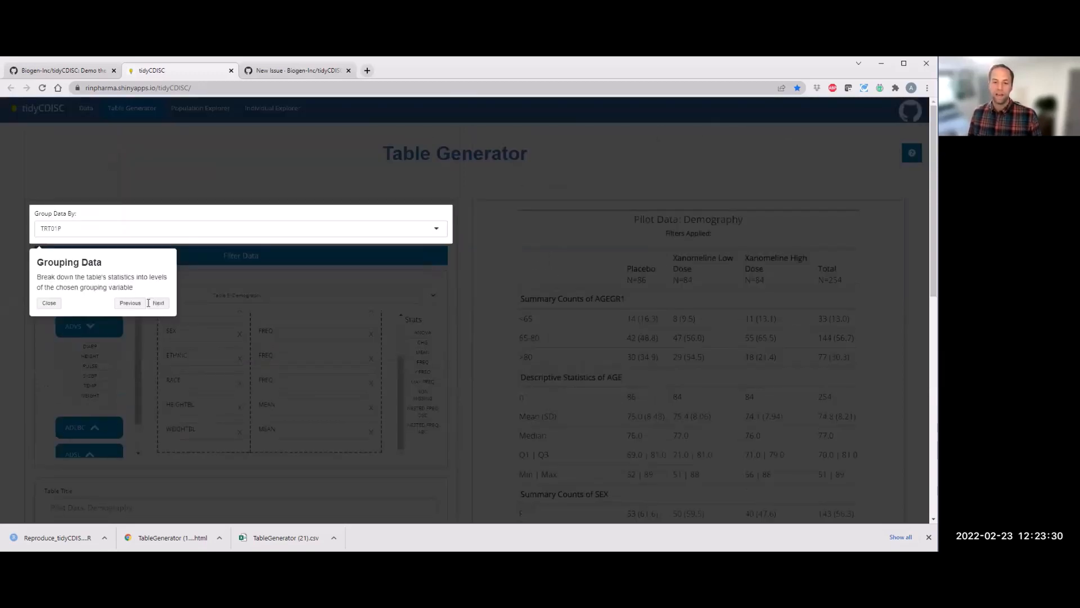
{"action": "left_click", "coordinate": [153, 302]}
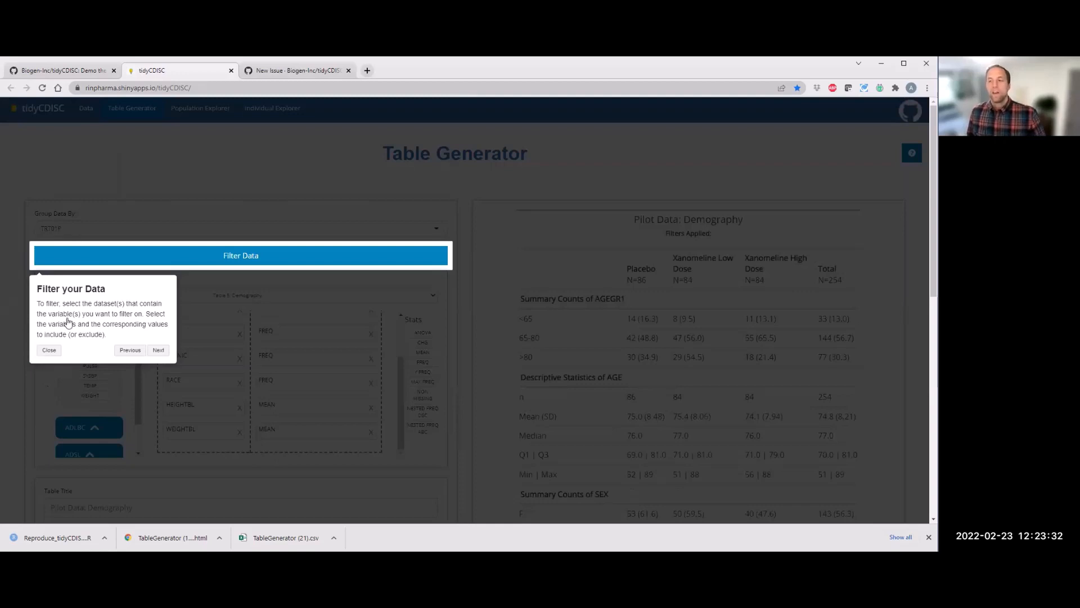
{"action": "left_click", "coordinate": [45, 351]}
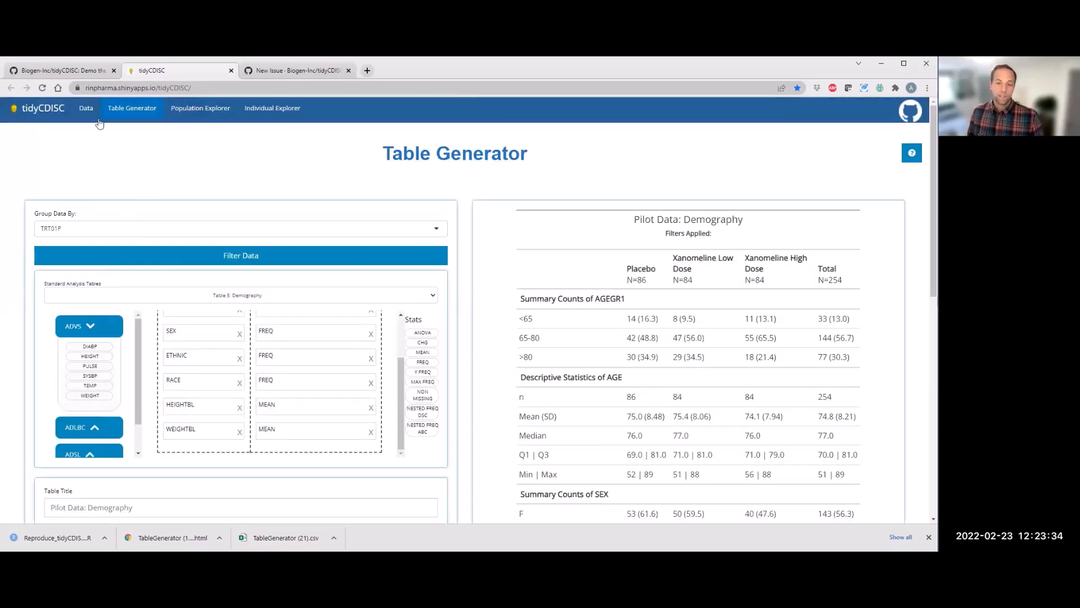
Step: Open the Population Explorer and switch the chart type through Box Plot and Line plot to Kaplan-Meier Curve
{"action": "left_click", "coordinate": [198, 115]}
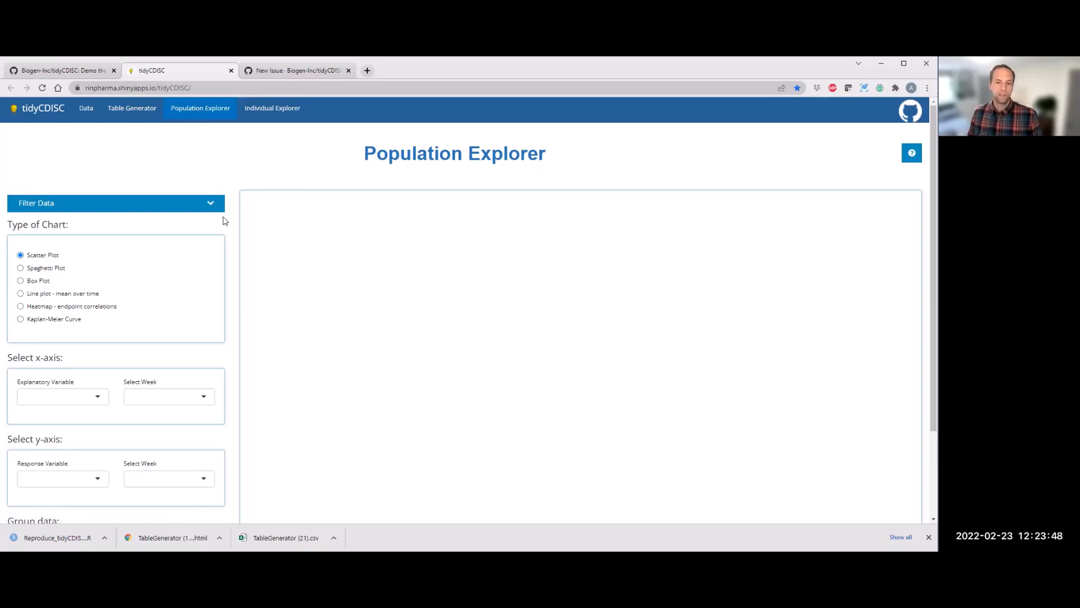
{"action": "scroll", "coordinate": [223, 221], "scroll_direction": "down", "scroll_amount": 2}
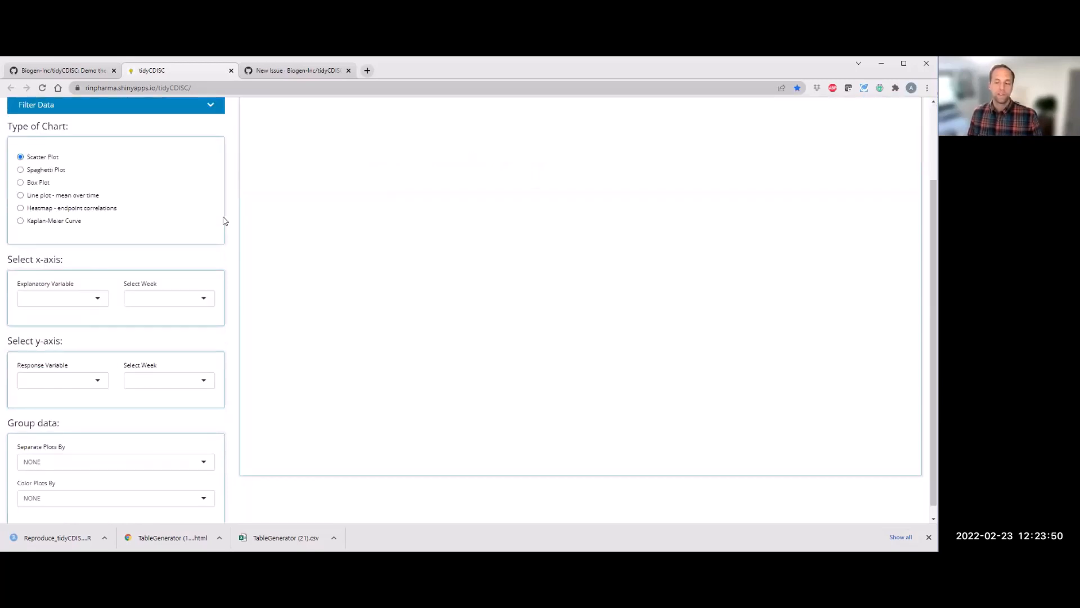
{"action": "scroll", "coordinate": [118, 204], "scroll_direction": "up", "scroll_amount": 1}
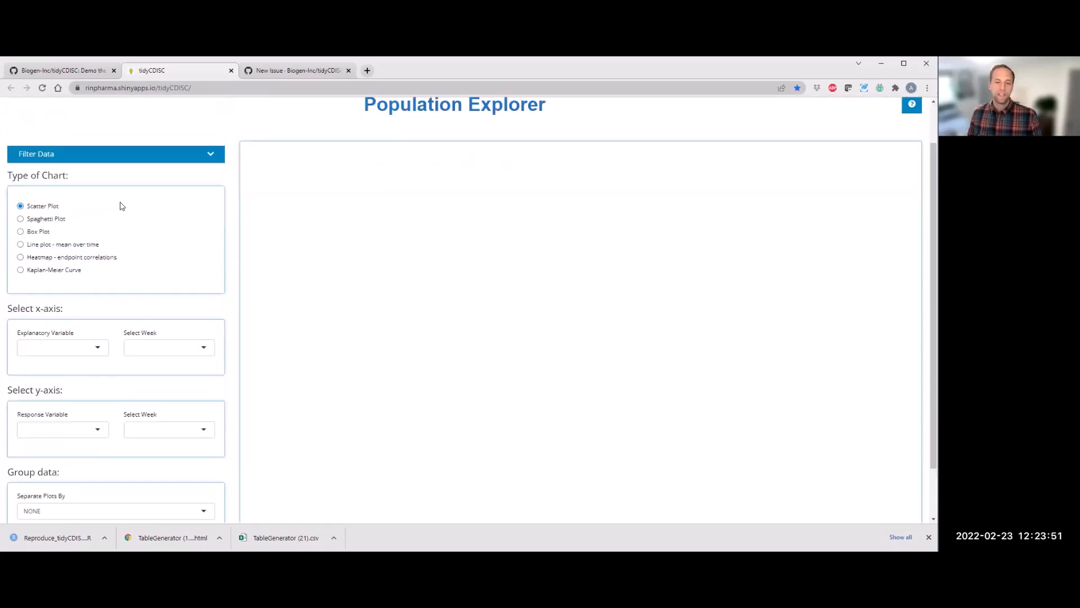
{"action": "left_click", "coordinate": [45, 235]}
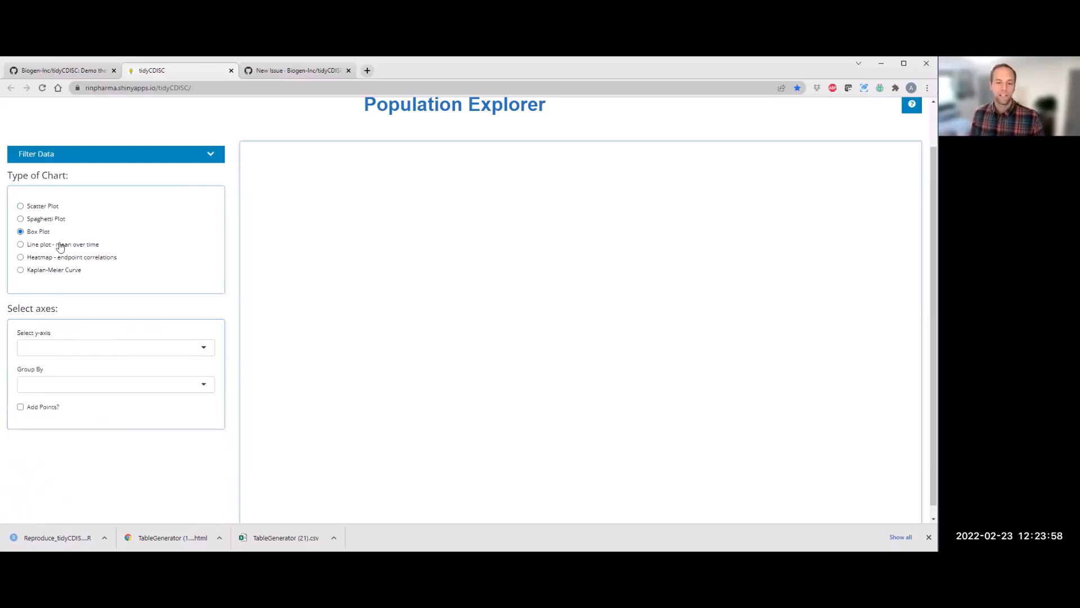
{"action": "left_click", "coordinate": [63, 246]}
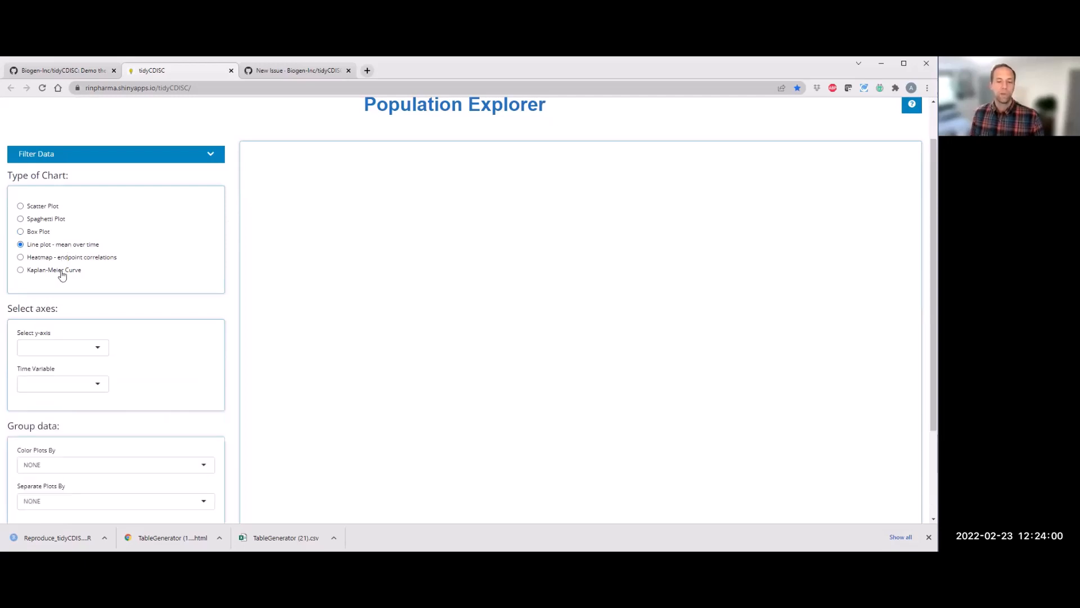
{"action": "left_click", "coordinate": [62, 275]}
Step: Set the parameter to TTDE and include the 95% confidence interval on the Kaplan-Meier curve
{"action": "left_click", "coordinate": [73, 346]}
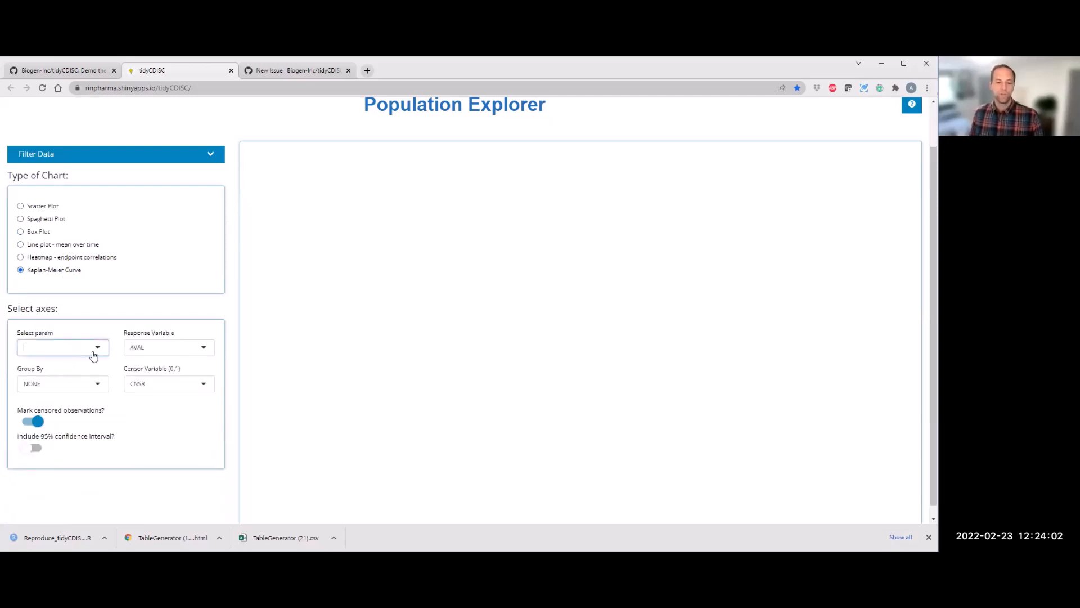
{"action": "left_click", "coordinate": [78, 367]}
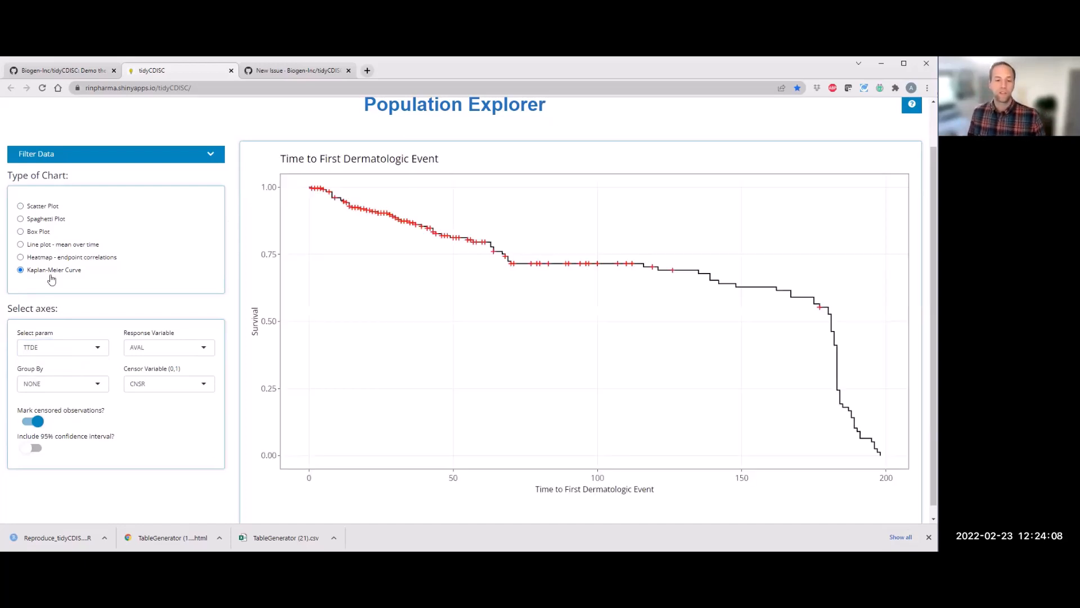
{"action": "left_click", "coordinate": [28, 453]}
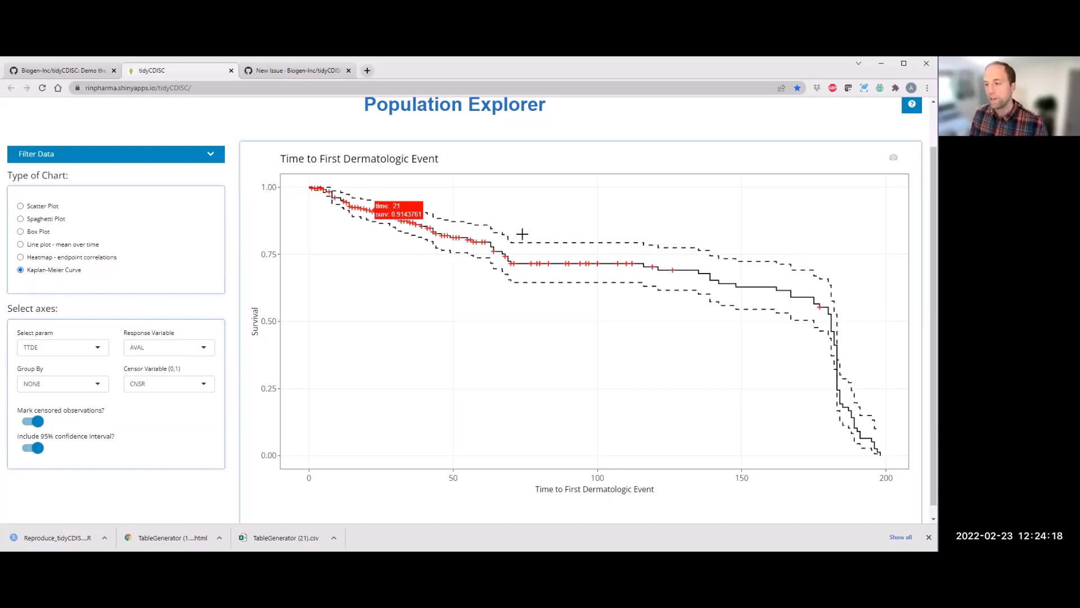
Step: Zoom into the curve between about 50 and 100, zoom back out, and save a snapshot of the plot
{"action": "left_click_drag", "start_coordinate": [452, 217], "coordinate": [600, 310]}
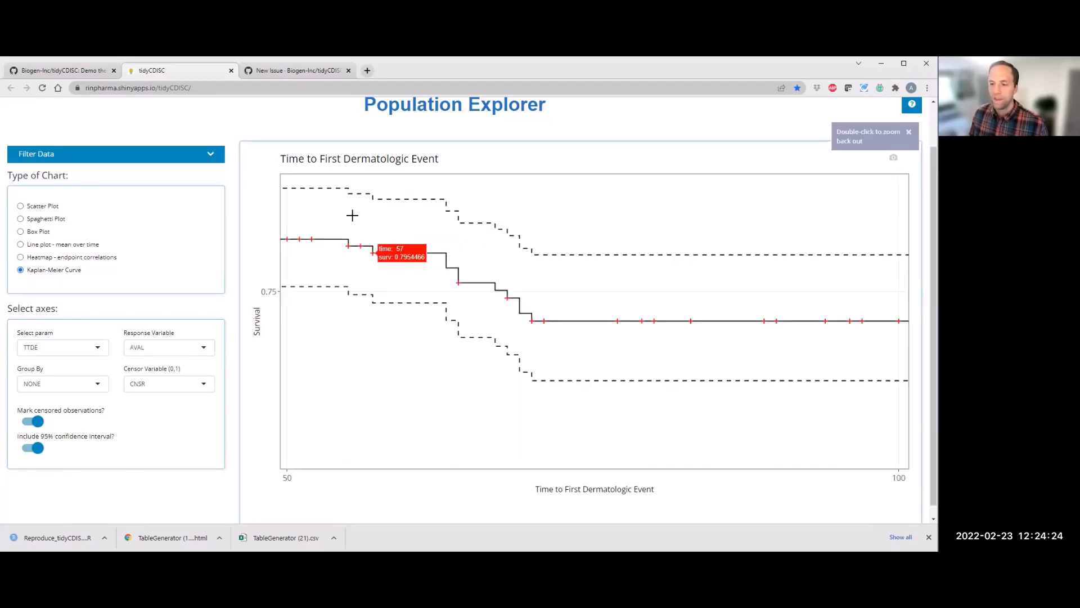
{"action": "double_click", "coordinate": [703, 199]}
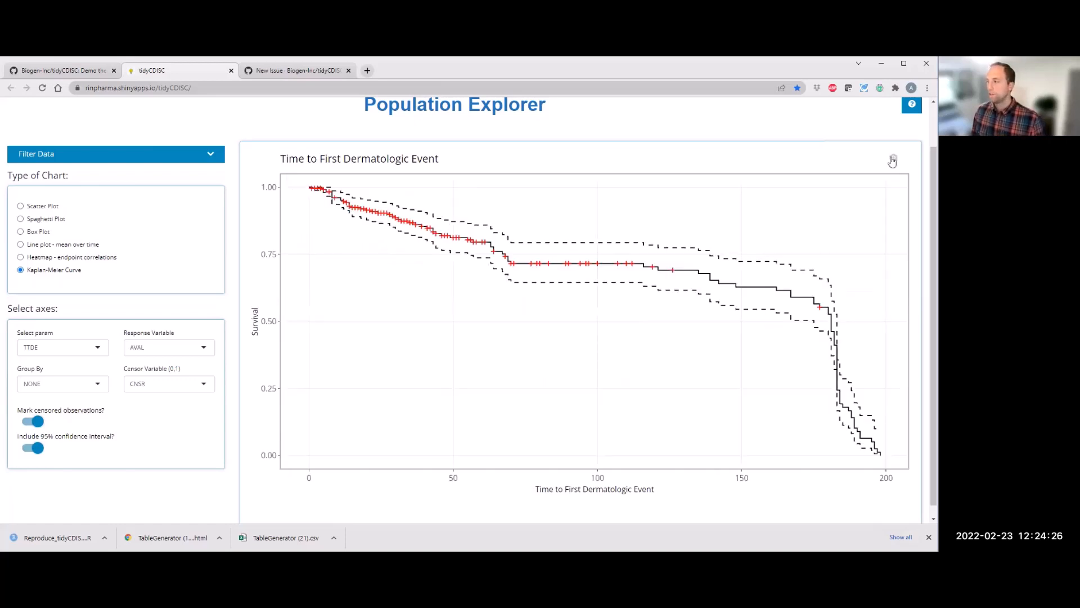
{"action": "left_click", "coordinate": [894, 157]}
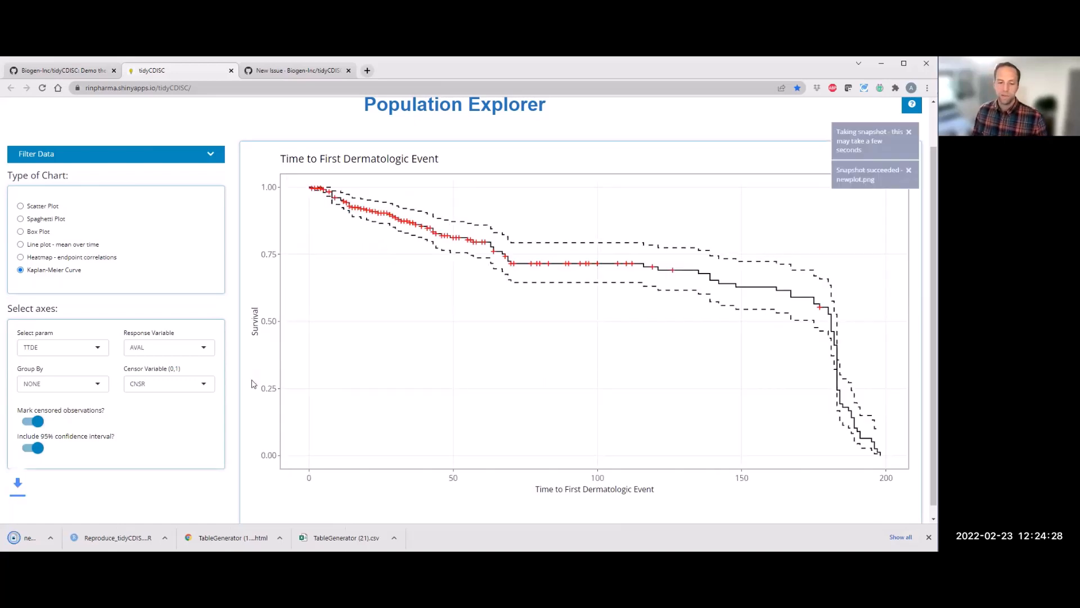
Step: Group the Kaplan-Meier curve by SEX and switch off the 95% confidence interval
{"action": "left_click", "coordinate": [41, 384]}
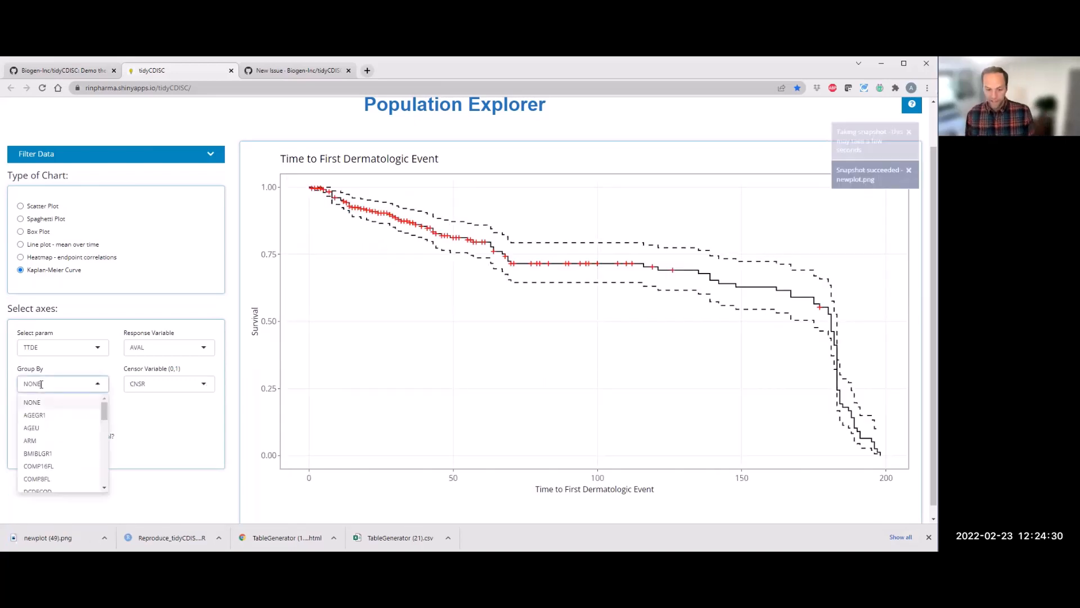
{"action": "key", "text": "BackSpace"}
{"action": "type", "text": "se"}
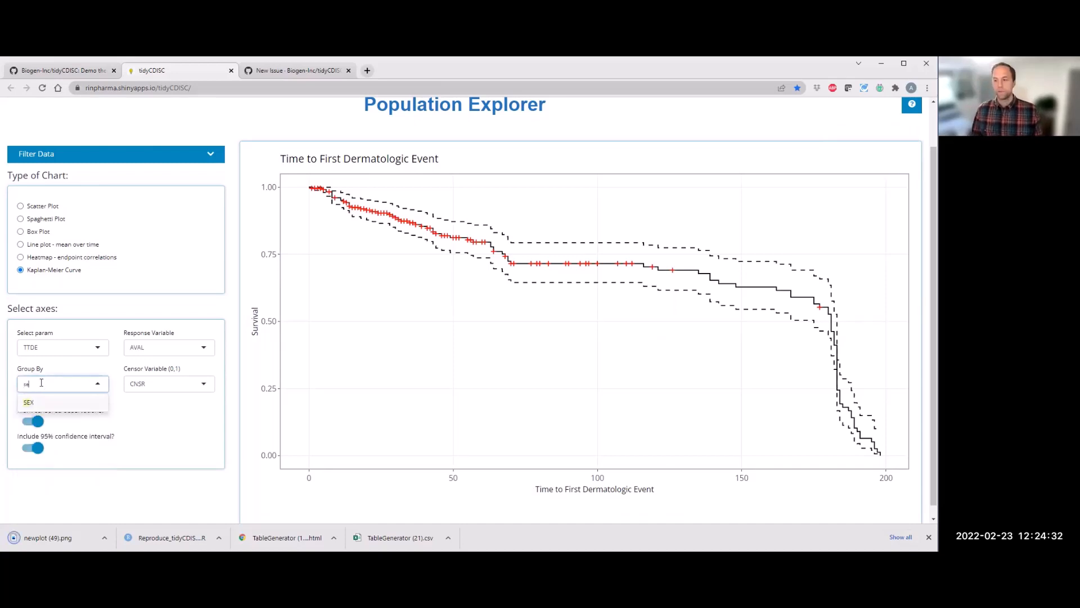
{"action": "key", "text": "Return"}
{"action": "left_click", "coordinate": [39, 451]}
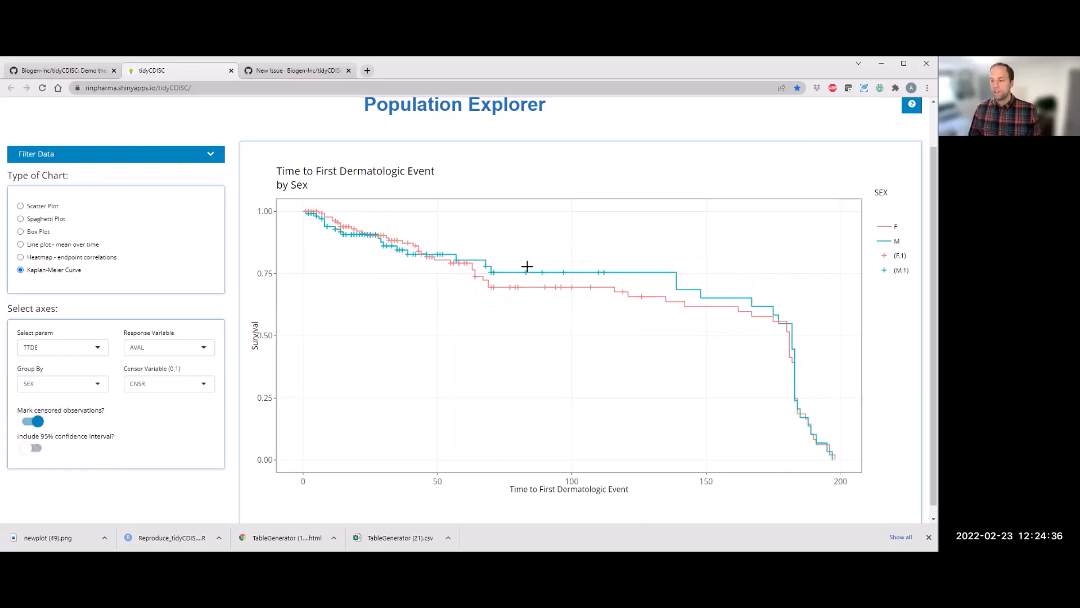
Step: Change the Kaplan-Meier curve grouping to TRT01A
{"action": "left_click", "coordinate": [39, 384]}
{"action": "key", "text": "BackSpace"}
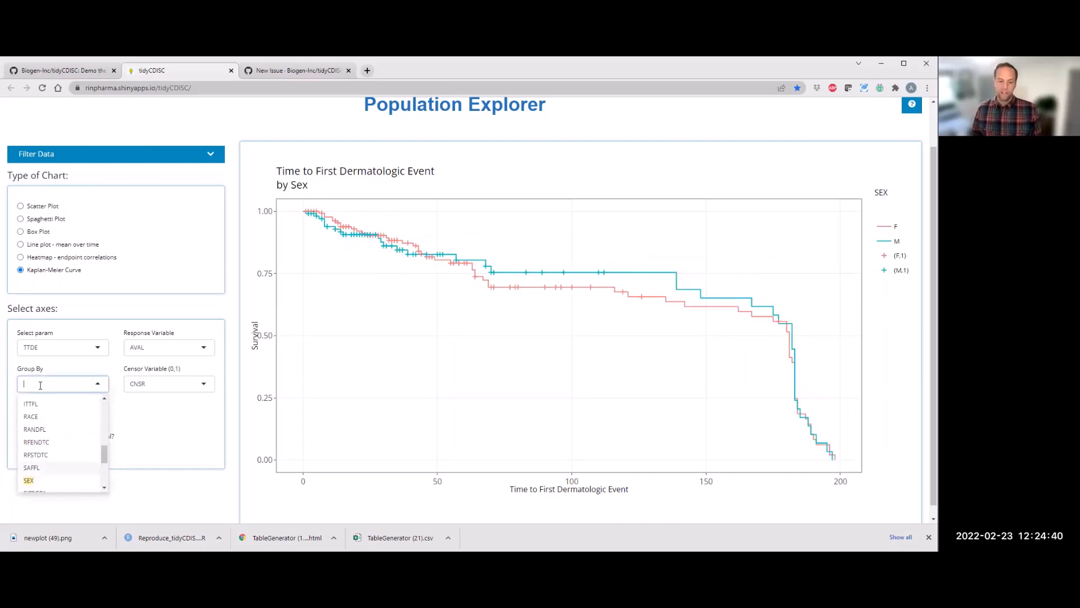
{"action": "type", "text": "trt"}
{"action": "left_click", "coordinate": [40, 431]}
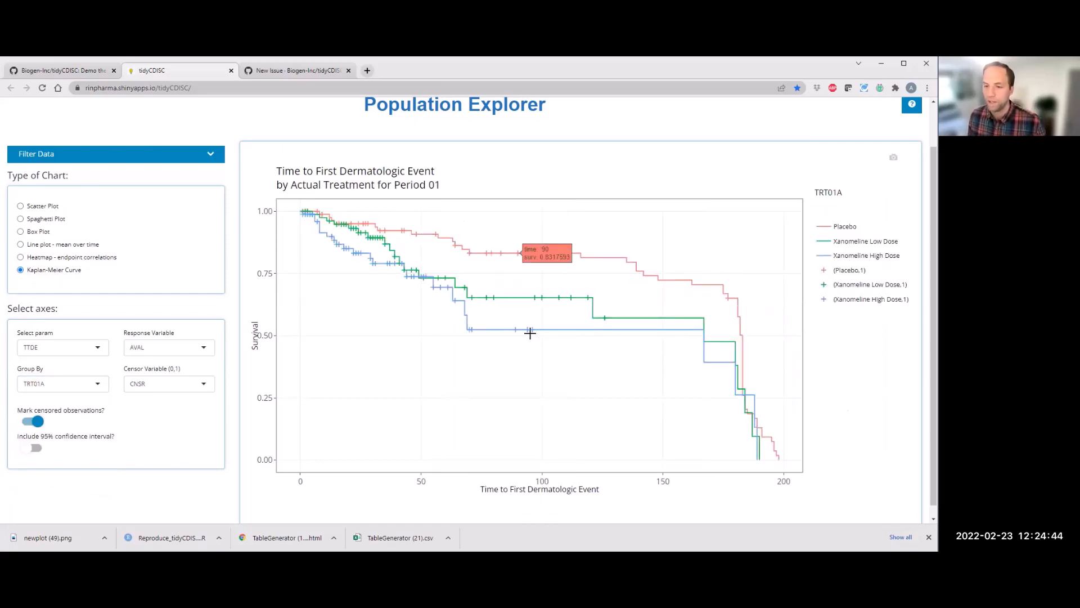
Step: Switch to the line plot of mean over time with CA on the y-axis and AVISIT as the time variable
{"action": "left_click", "coordinate": [20, 244]}
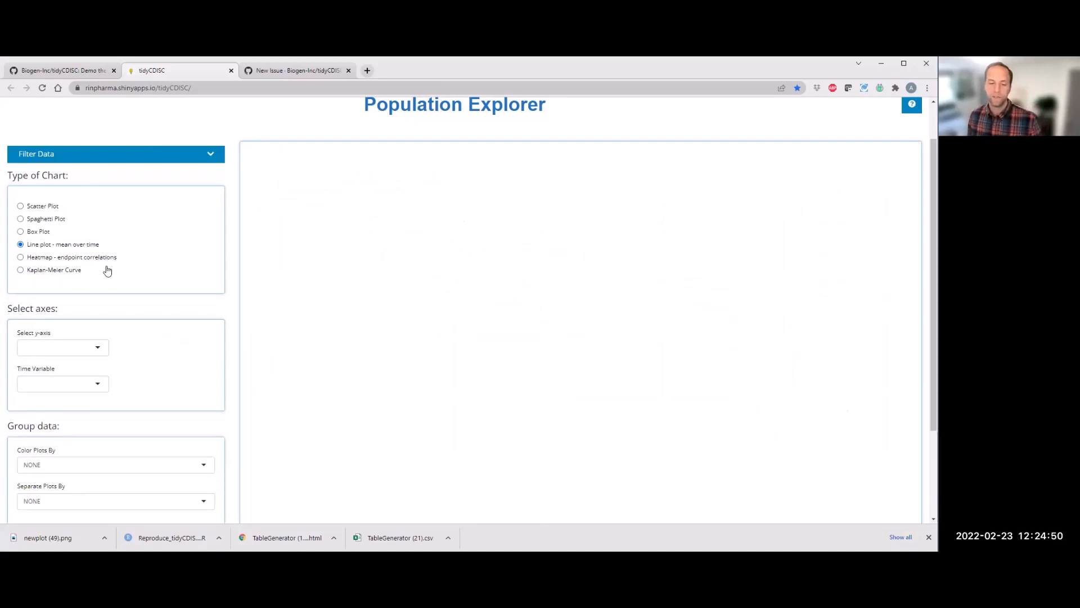
{"action": "left_click", "coordinate": [85, 350]}
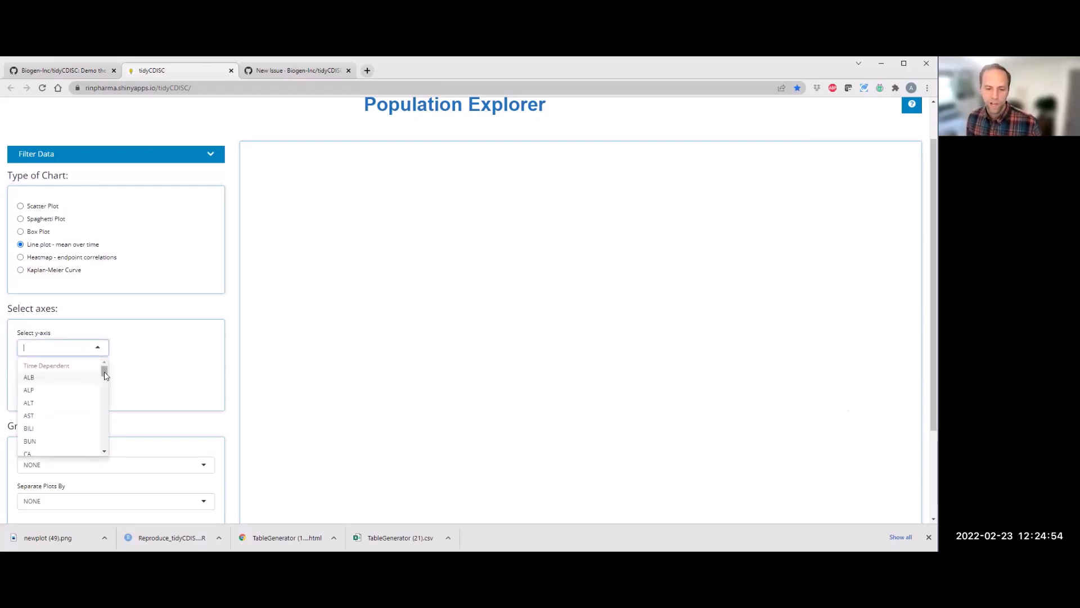
{"action": "scroll", "coordinate": [65, 430], "scroll_direction": "down", "scroll_amount": 1}
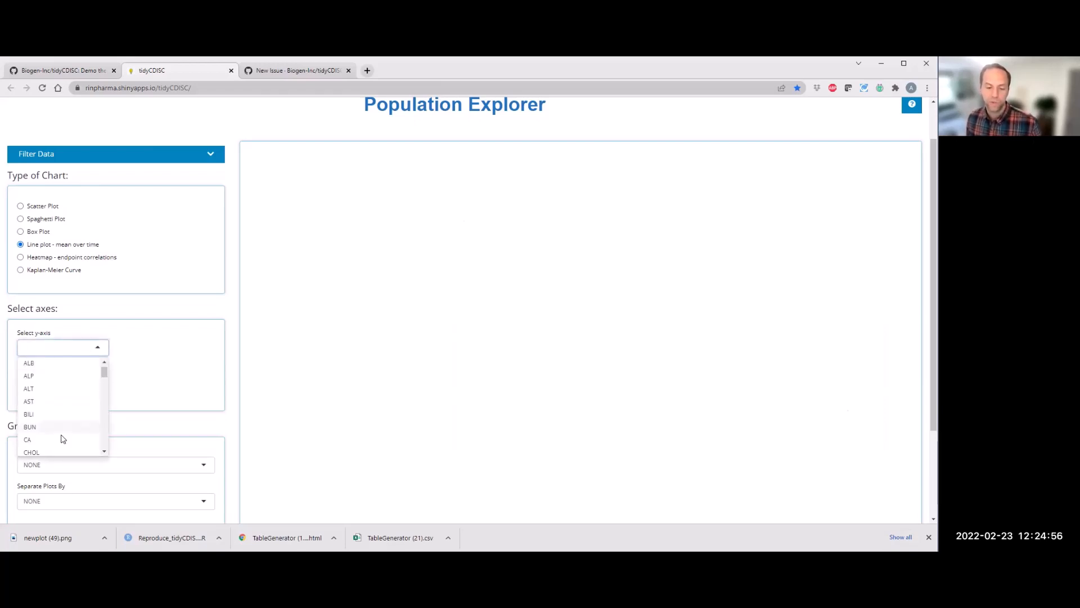
{"action": "left_click", "coordinate": [63, 438]}
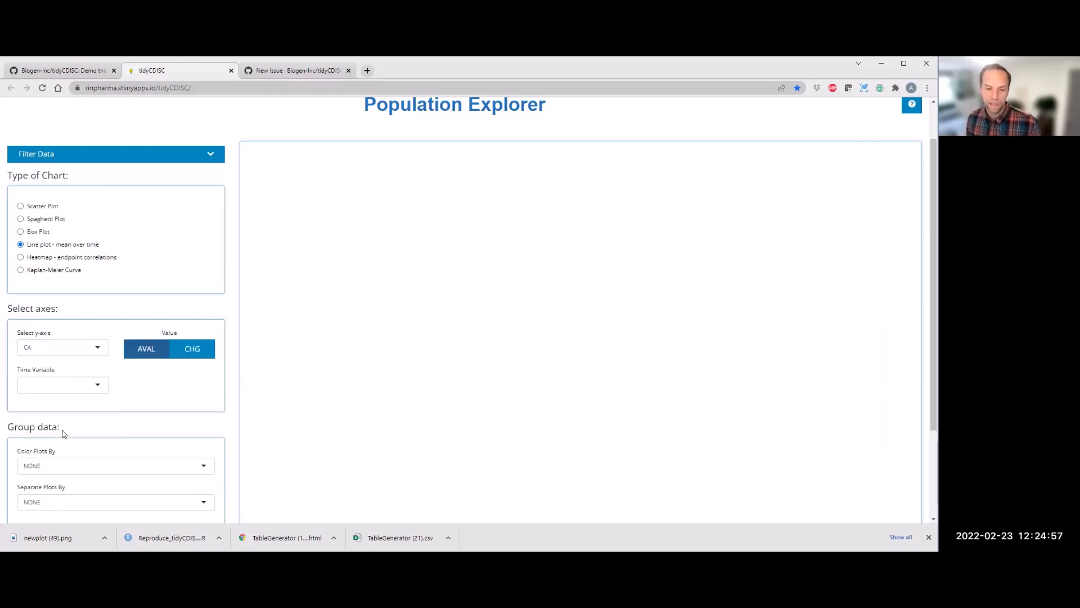
{"action": "left_click", "coordinate": [77, 387]}
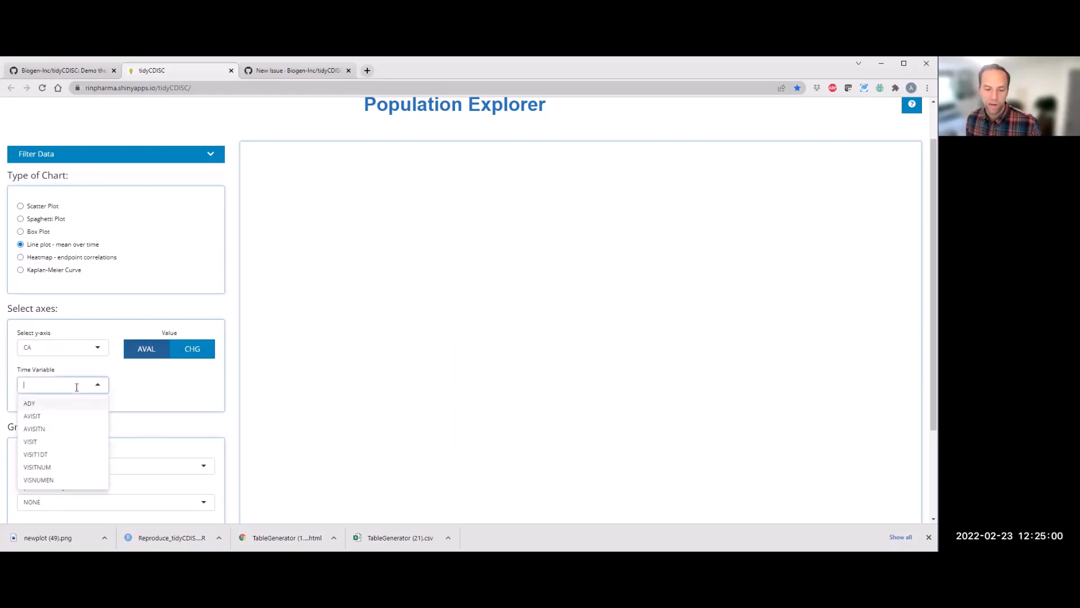
{"action": "left_click", "coordinate": [161, 367]}
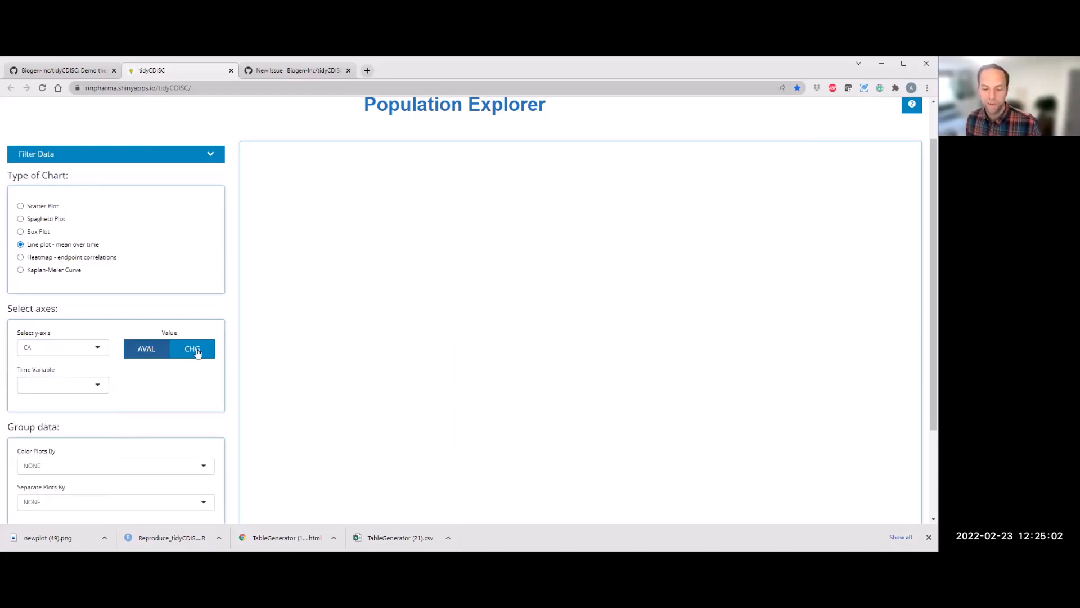
{"action": "left_click", "coordinate": [99, 384]}
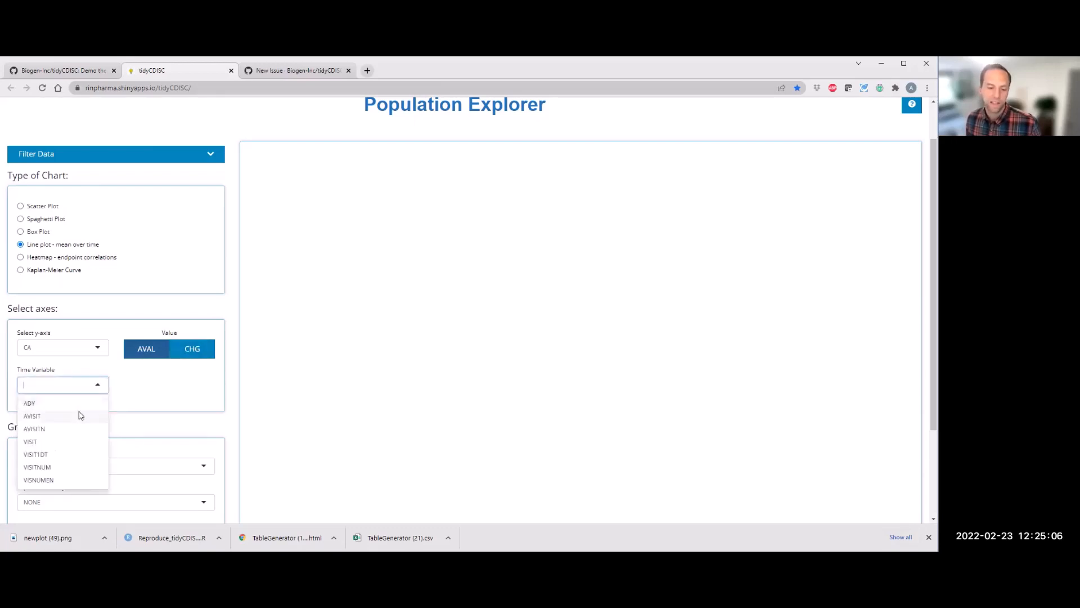
{"action": "left_click", "coordinate": [80, 415]}
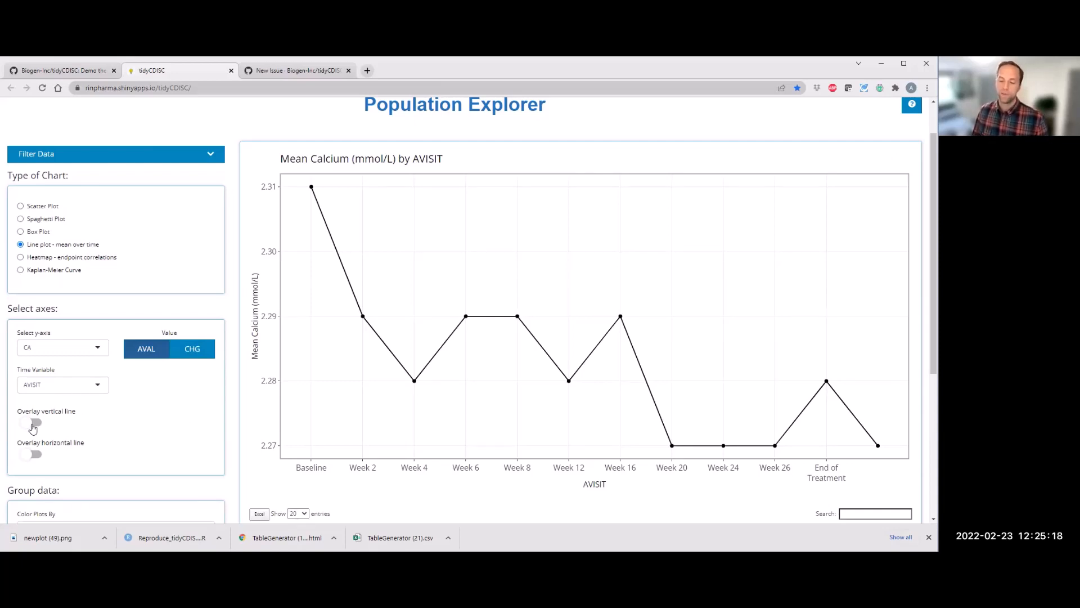
Step: Overlay a vertical line at Week 2 on the line plot, then switch the overlay off again
{"action": "scroll", "coordinate": [144, 419], "scroll_direction": "down", "scroll_amount": 1}
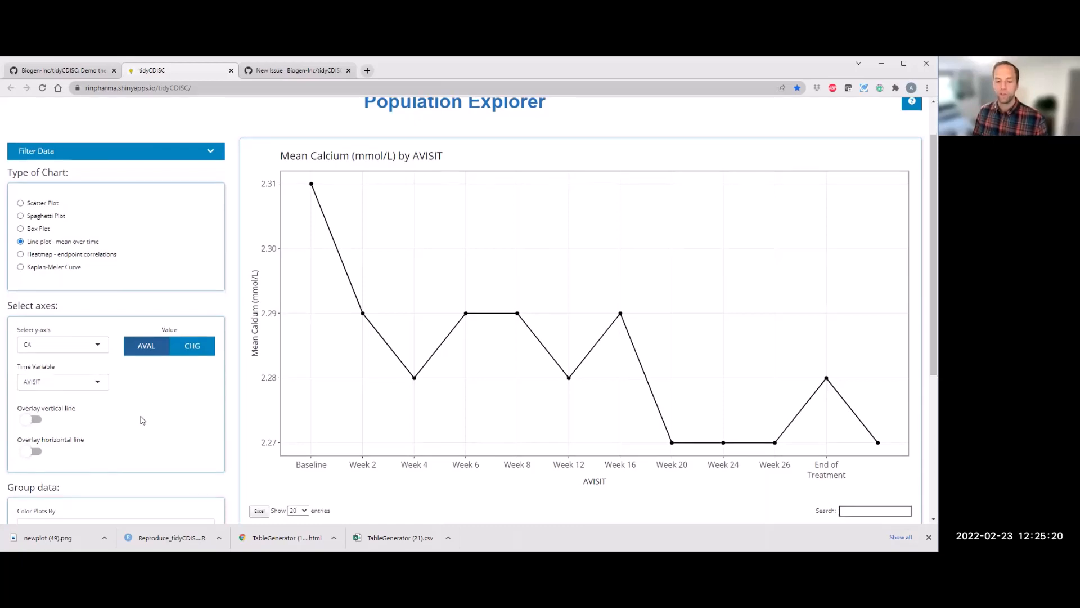
{"action": "scroll", "coordinate": [142, 420], "scroll_direction": "down", "scroll_amount": 2}
{"action": "left_click", "coordinate": [29, 325]}
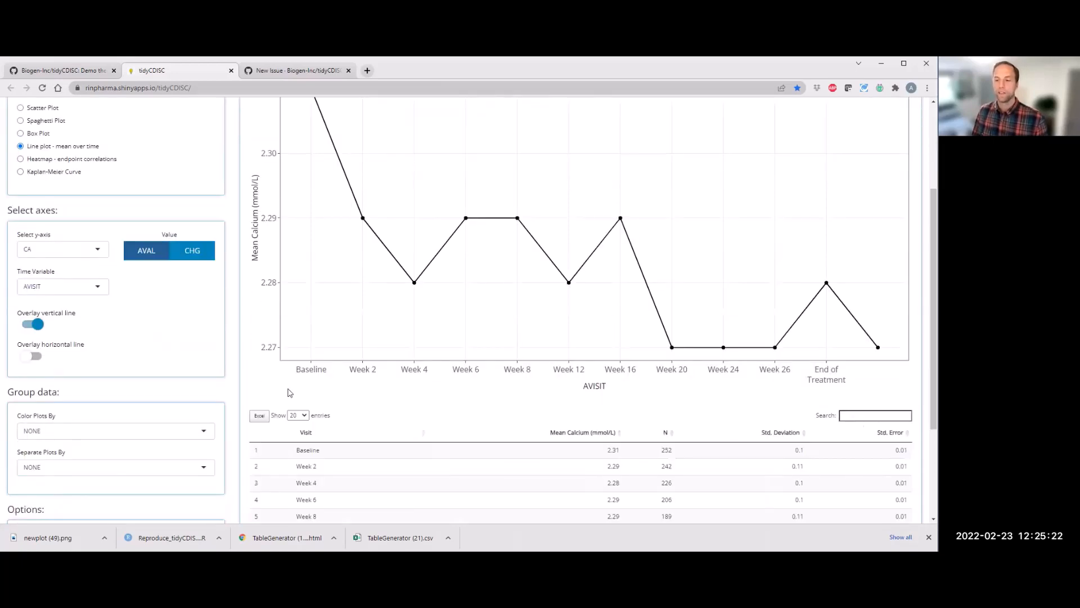
{"action": "scroll", "coordinate": [299, 281], "scroll_direction": "up", "scroll_amount": 2}
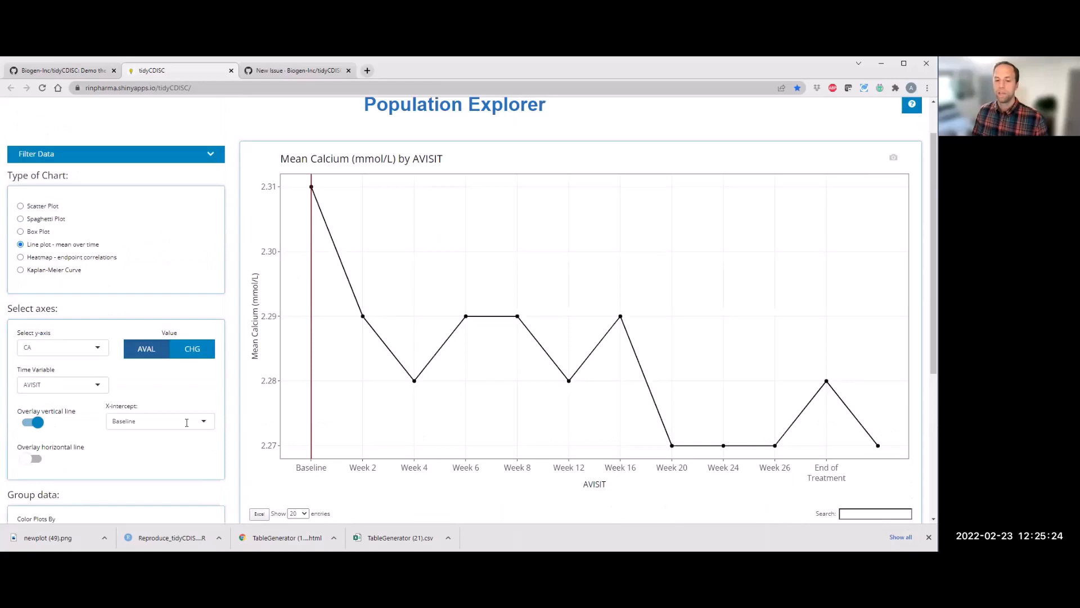
{"action": "left_click", "coordinate": [187, 425]}
{"action": "key", "text": "Return"}
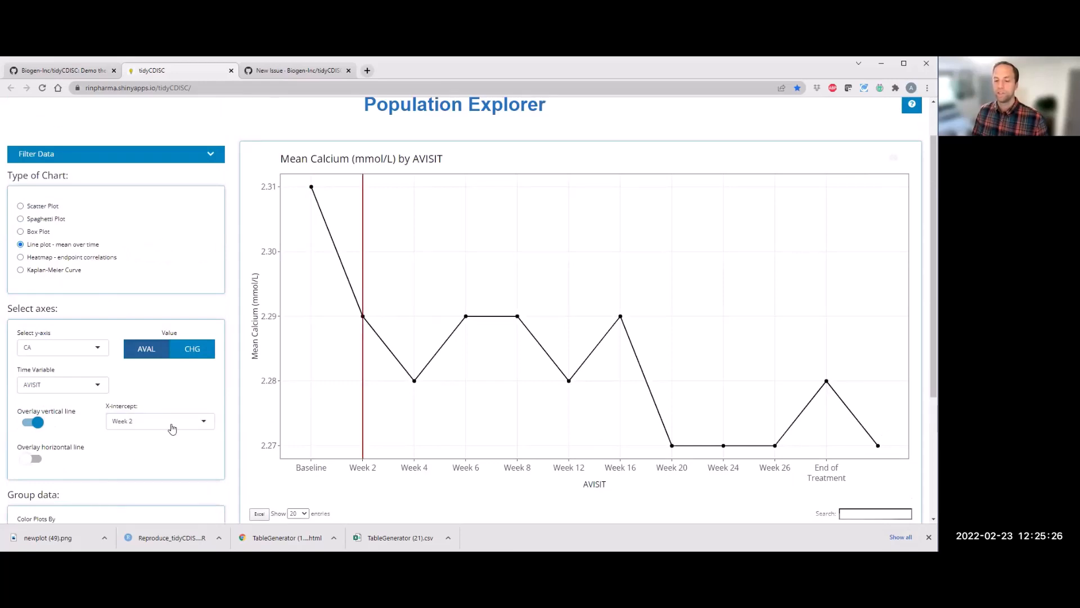
{"action": "left_click", "coordinate": [45, 423]}
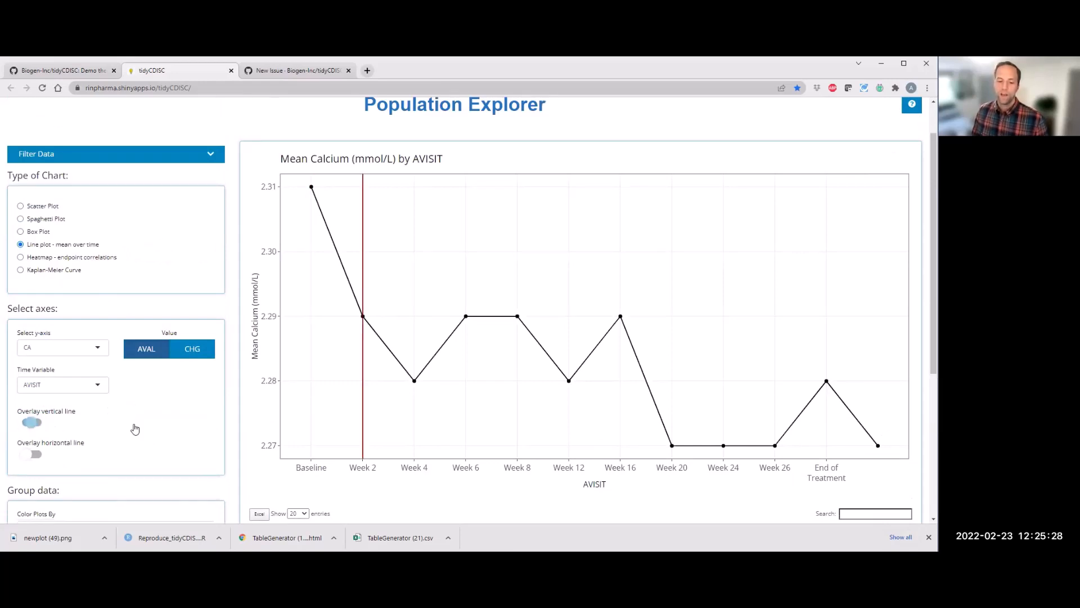
Step: Display the 95% confidence interval error bars on the line plot and hover over the Baseline and Week 2 bars
{"action": "scroll", "coordinate": [128, 441], "scroll_direction": "down", "scroll_amount": 3}
{"action": "scroll", "coordinate": [104, 447], "scroll_direction": "down", "scroll_amount": 1}
{"action": "left_click", "coordinate": [33, 451]}
{"action": "scroll", "coordinate": [313, 212], "scroll_direction": "up", "scroll_amount": 3}
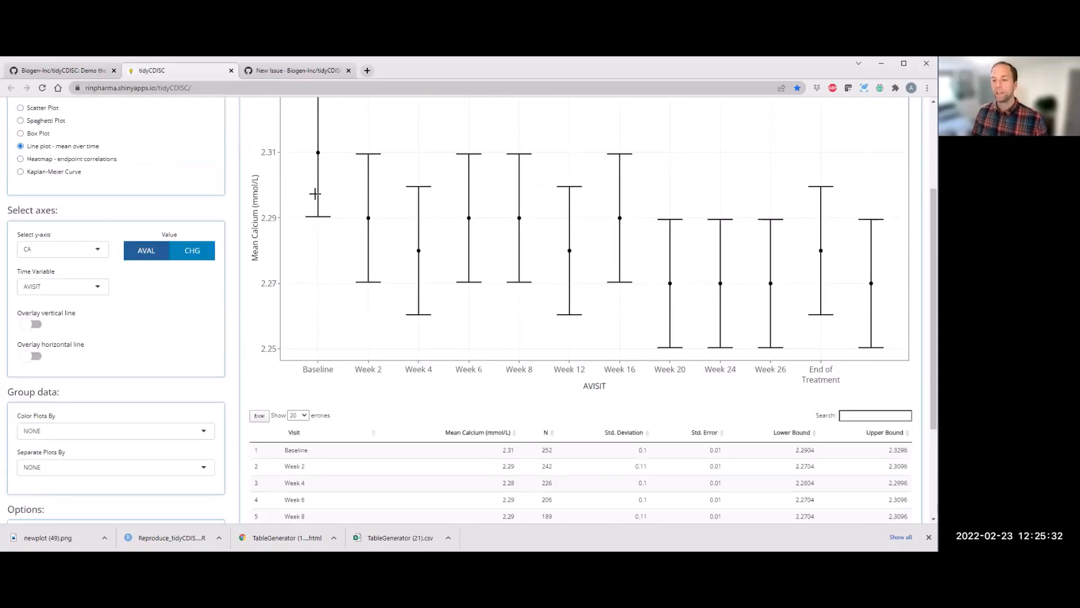
{"action": "mouse_move", "coordinate": [320, 201]}
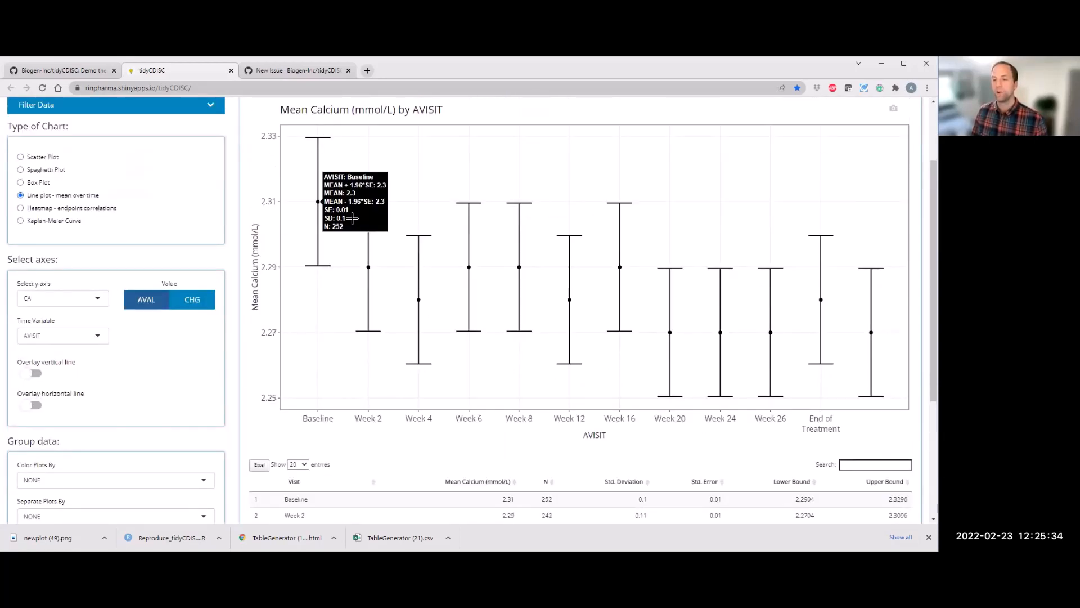
{"action": "mouse_move", "coordinate": [370, 268]}
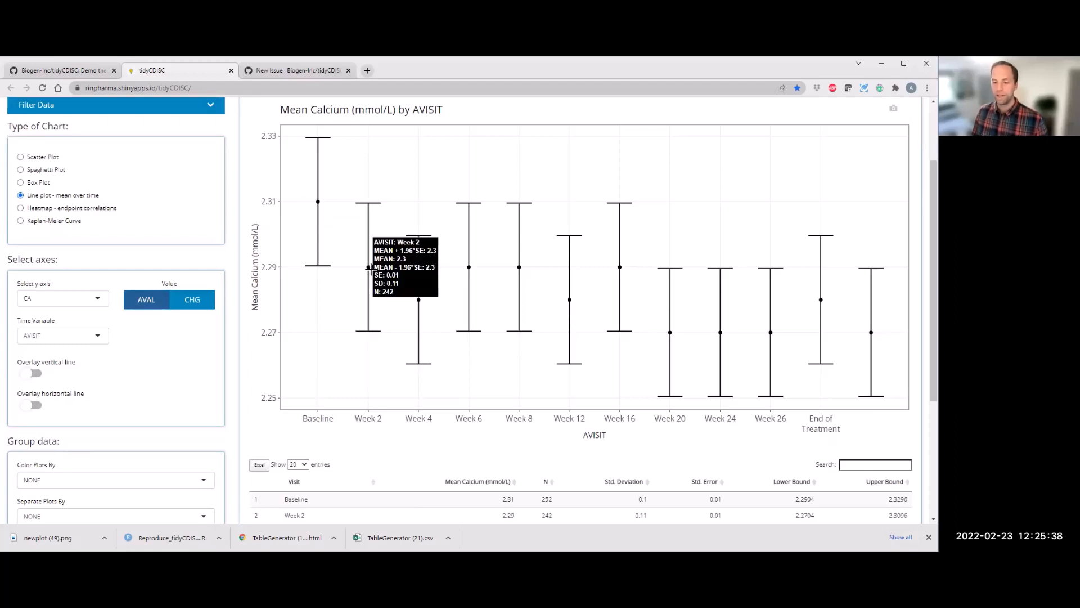
Step: Turn on point labels for the line plot in place of the confidence interval
{"action": "scroll", "coordinate": [40, 457], "scroll_direction": "down", "scroll_amount": 3}
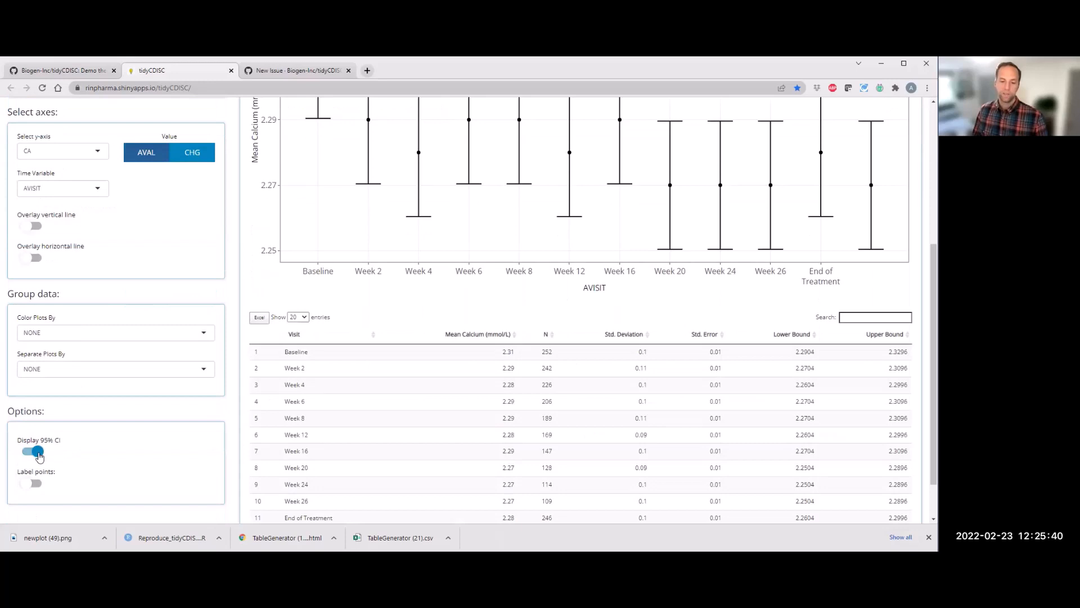
{"action": "left_click", "coordinate": [31, 484]}
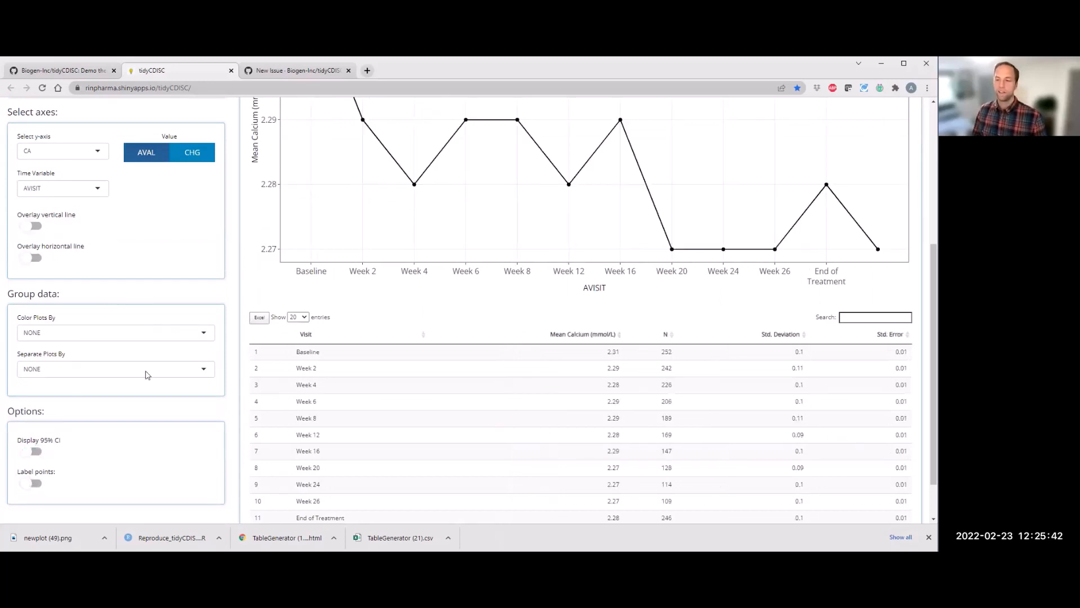
{"action": "scroll", "coordinate": [423, 243], "scroll_direction": "up", "scroll_amount": 2}
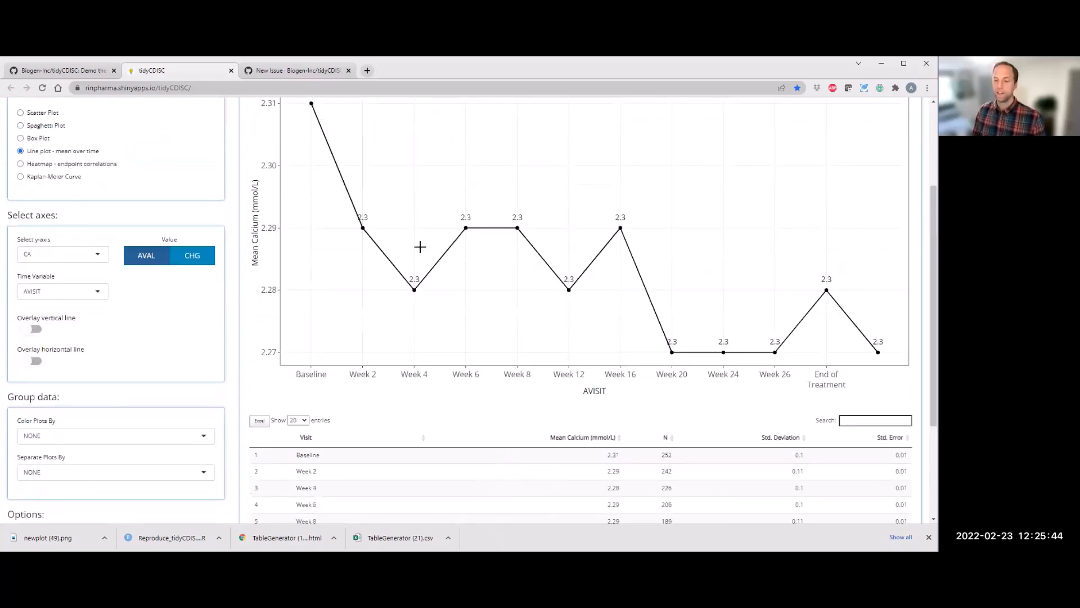
{"action": "scroll", "coordinate": [111, 402], "scroll_direction": "down", "scroll_amount": 1}
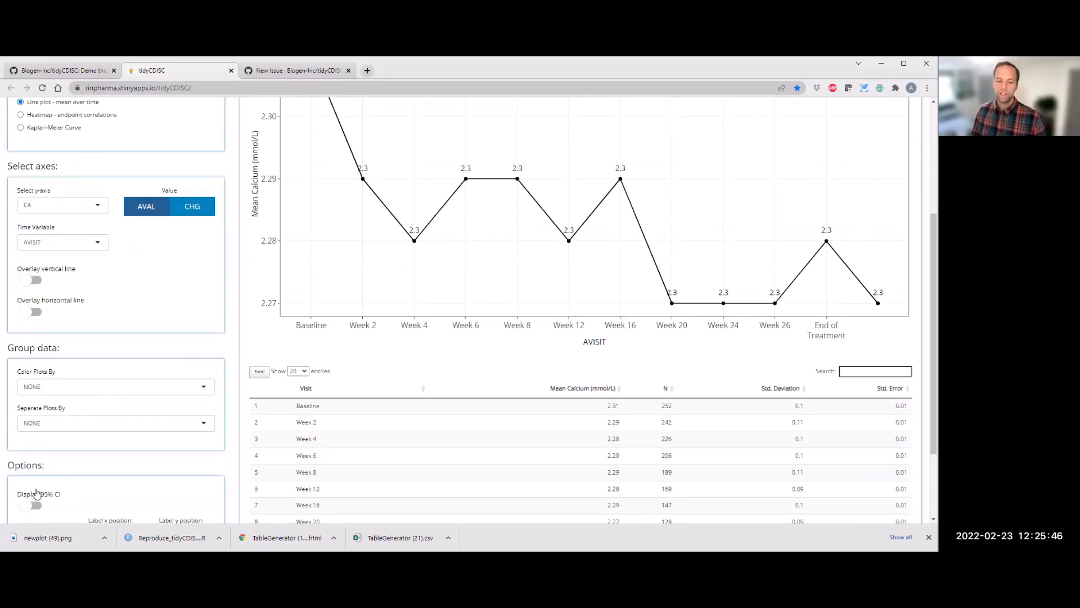
{"action": "scroll", "coordinate": [53, 412], "scroll_direction": "down", "scroll_amount": 1}
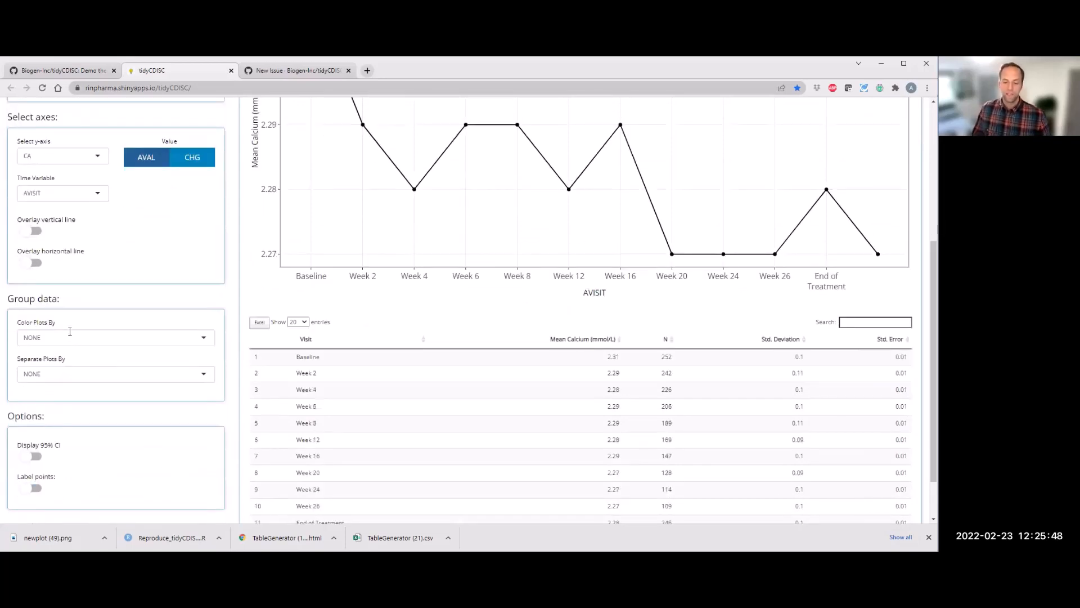
Step: Color the line plot by SEX
{"action": "left_click", "coordinate": [70, 331]}
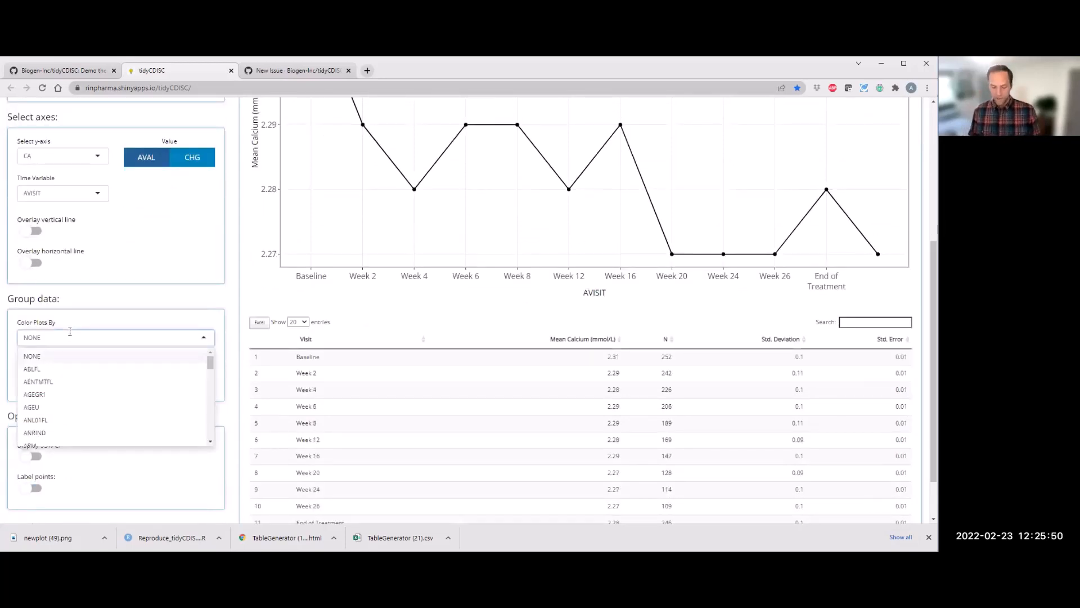
{"action": "type", "text": "sex"}
{"action": "key", "text": "Return"}
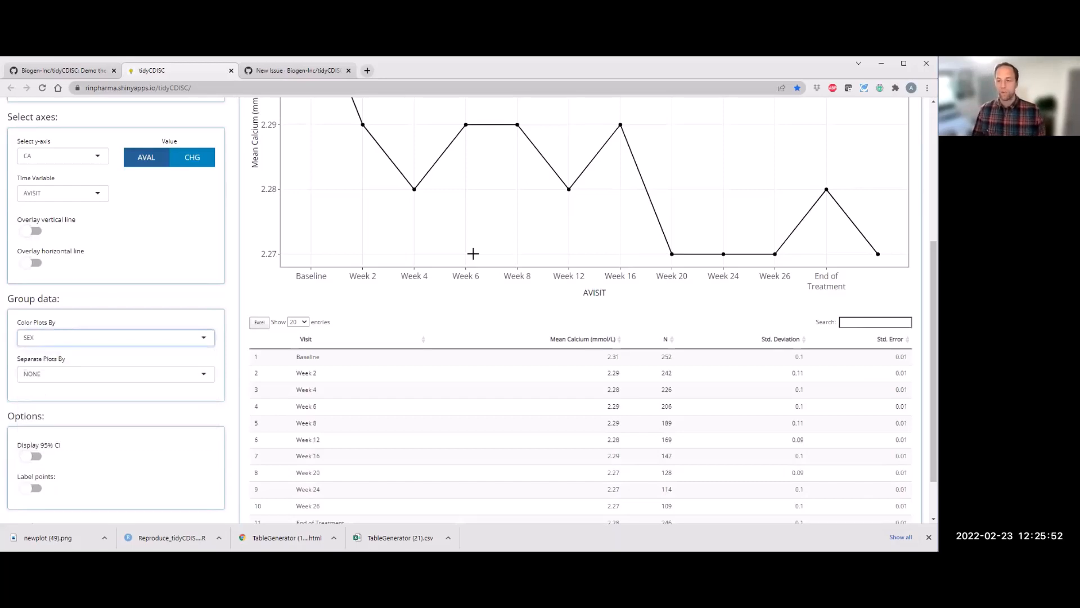
{"action": "scroll", "coordinate": [388, 242], "scroll_direction": "up", "scroll_amount": 3}
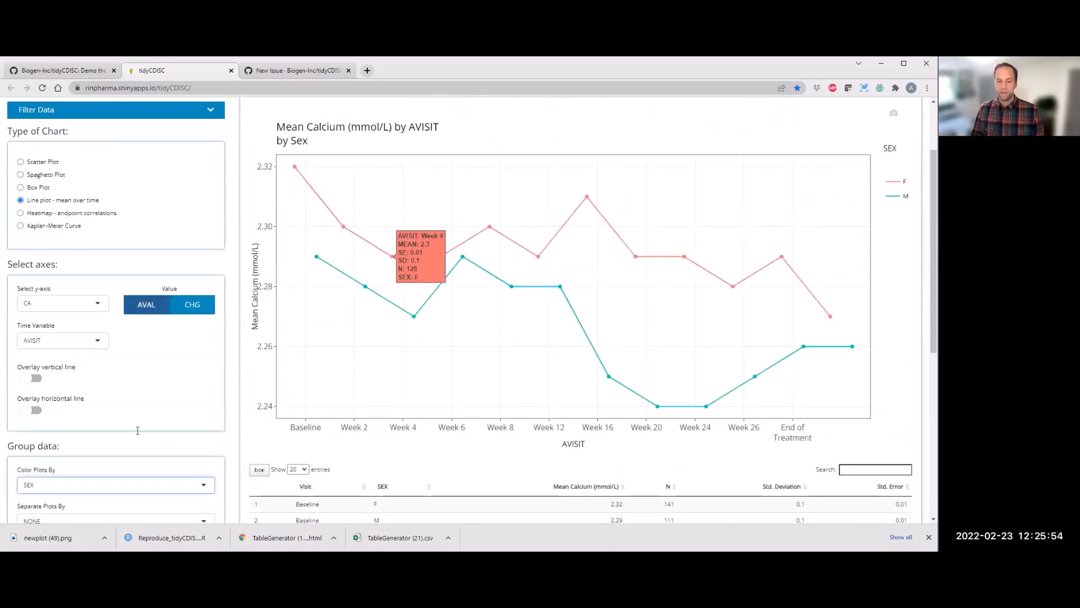
Step: Separate the plots by TRT01A and review the resulting panels and summary table
{"action": "scroll", "coordinate": [73, 447], "scroll_direction": "down", "scroll_amount": 2}
{"action": "left_click", "coordinate": [67, 419]}
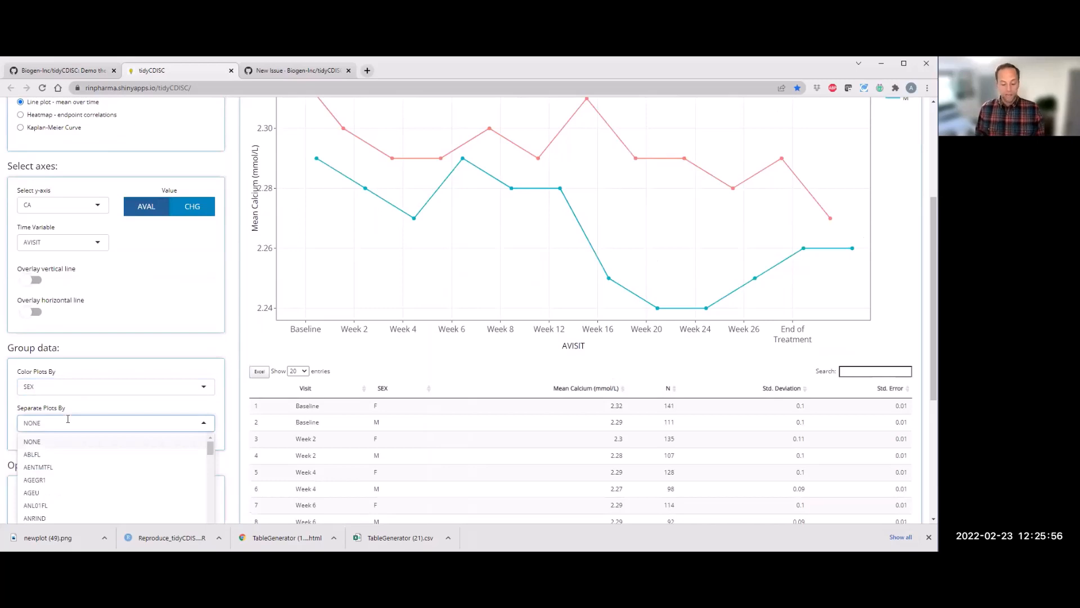
{"action": "type", "text": "trt"}
{"action": "left_click", "coordinate": [63, 472]}
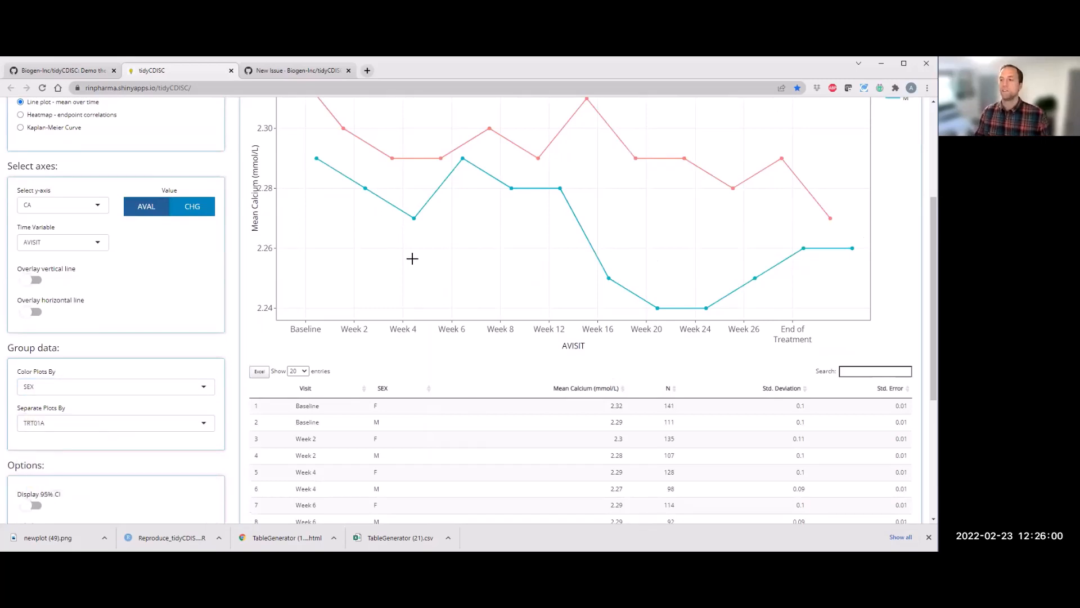
{"action": "scroll", "coordinate": [417, 279], "scroll_direction": "up", "scroll_amount": 2}
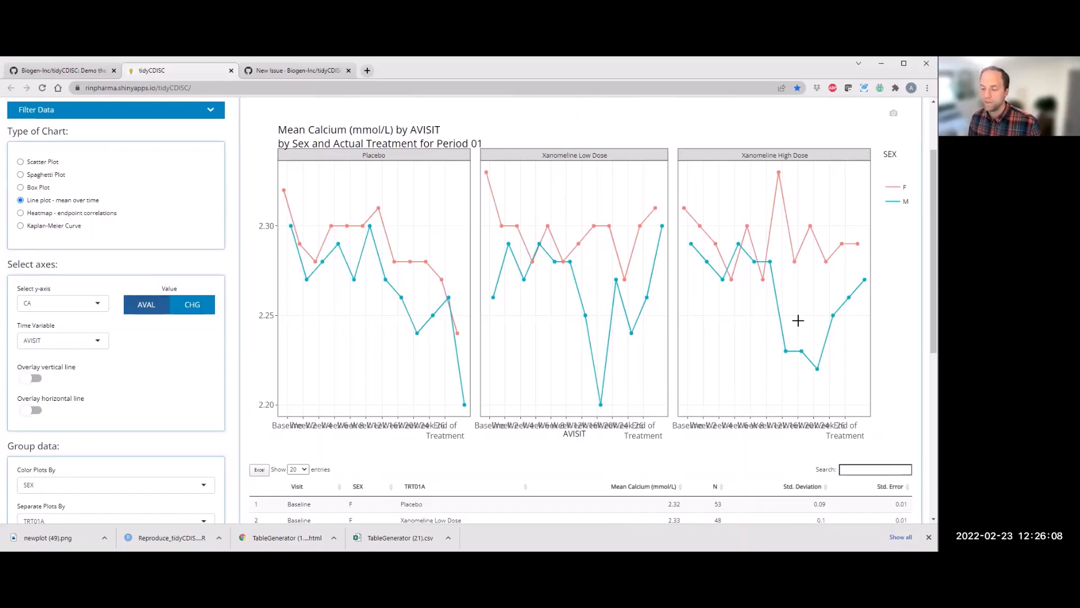
{"action": "mouse_move", "coordinate": [705, 262]}
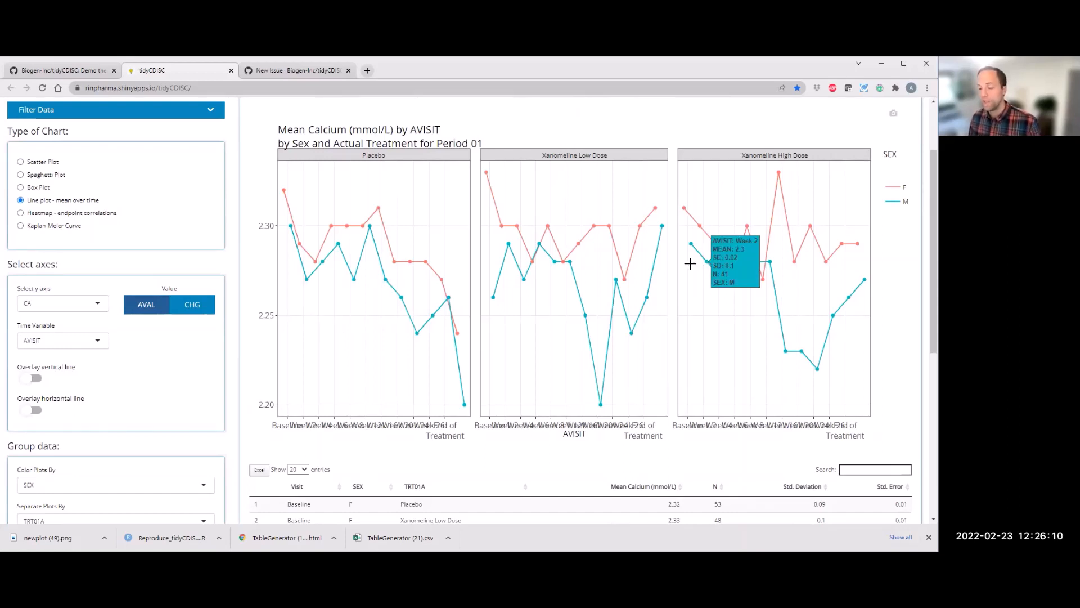
{"action": "scroll", "coordinate": [621, 254], "scroll_direction": "down", "scroll_amount": 1}
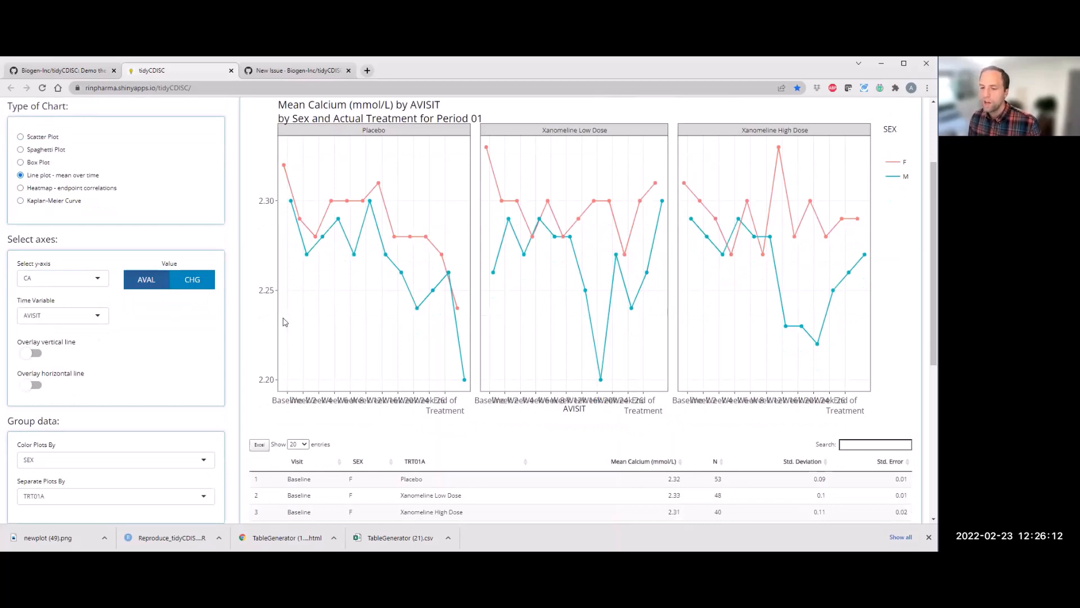
{"action": "scroll", "coordinate": [284, 322], "scroll_direction": "down", "scroll_amount": 3}
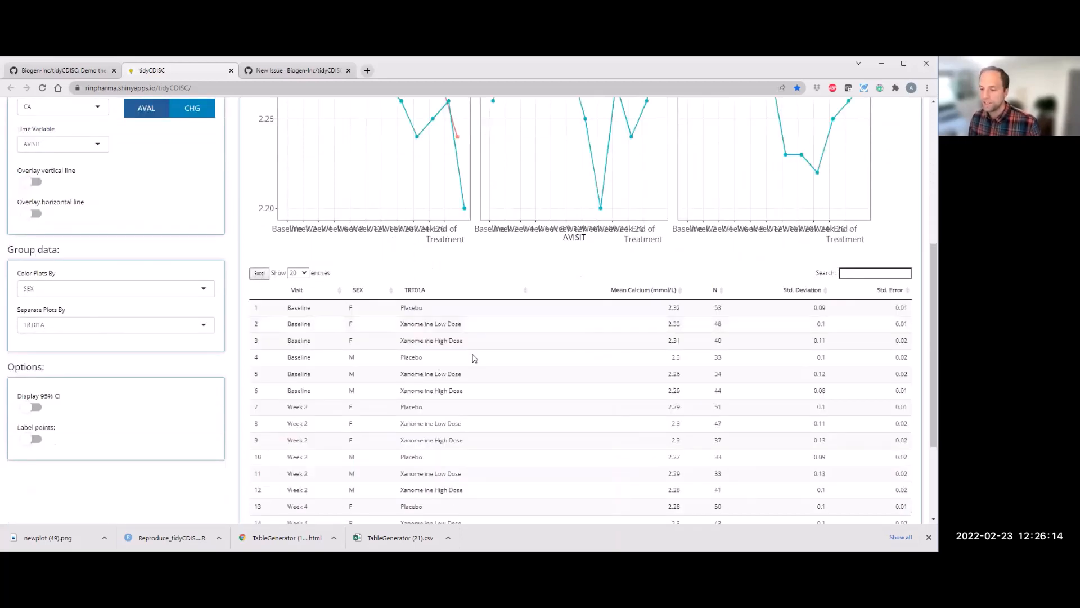
Step: Download the faceted calcium line plot as a PNG image
{"action": "scroll", "coordinate": [507, 372], "scroll_direction": "down", "scroll_amount": 2}
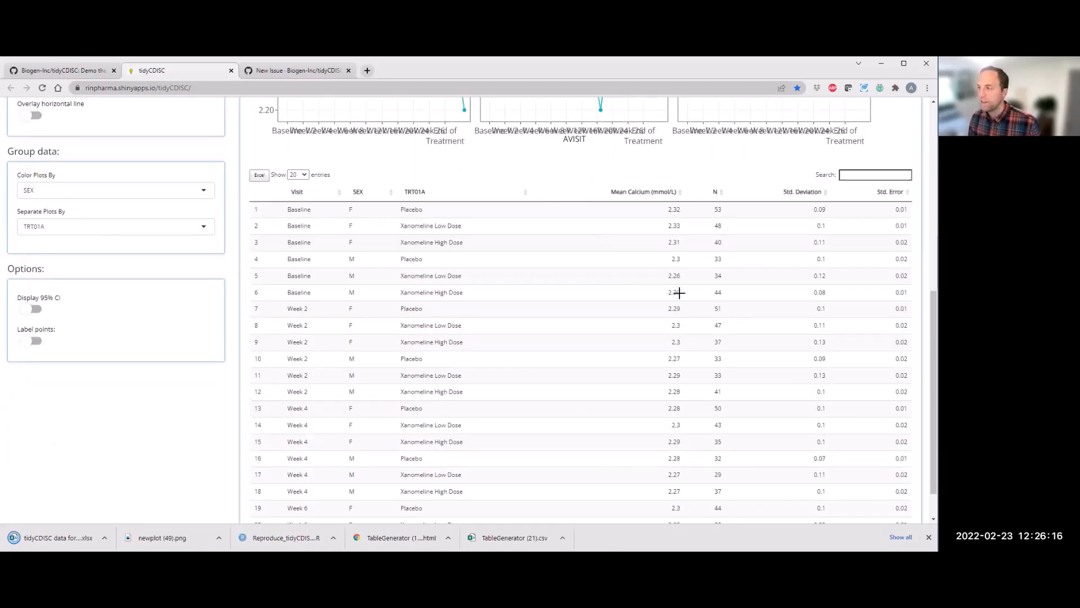
{"action": "scroll", "coordinate": [852, 209], "scroll_direction": "up", "scroll_amount": 4}
{"action": "scroll", "coordinate": [898, 211], "scroll_direction": "up", "scroll_amount": 1}
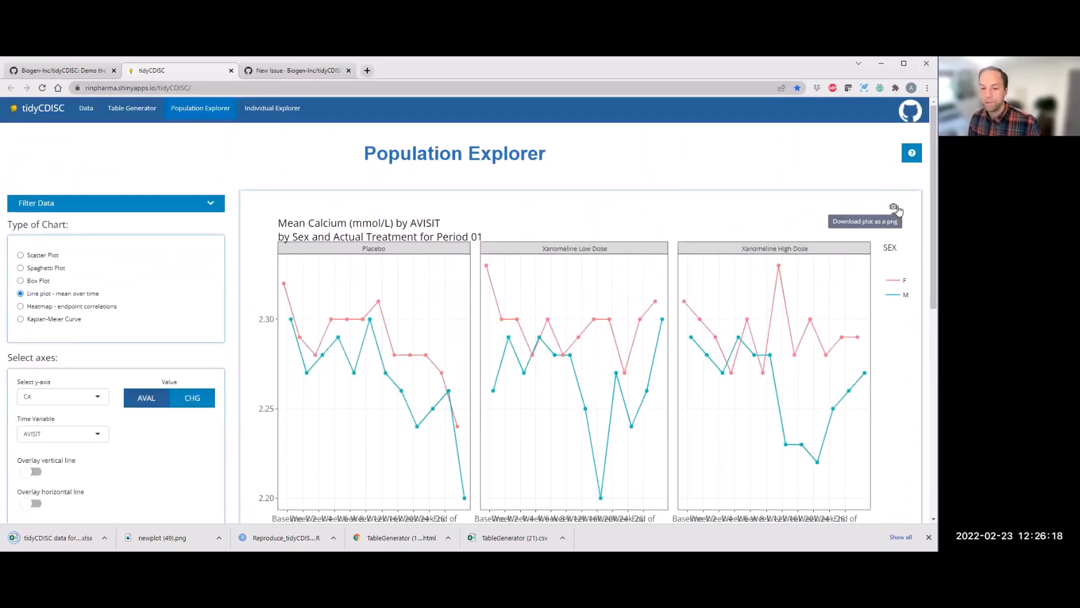
{"action": "left_click", "coordinate": [894, 207]}
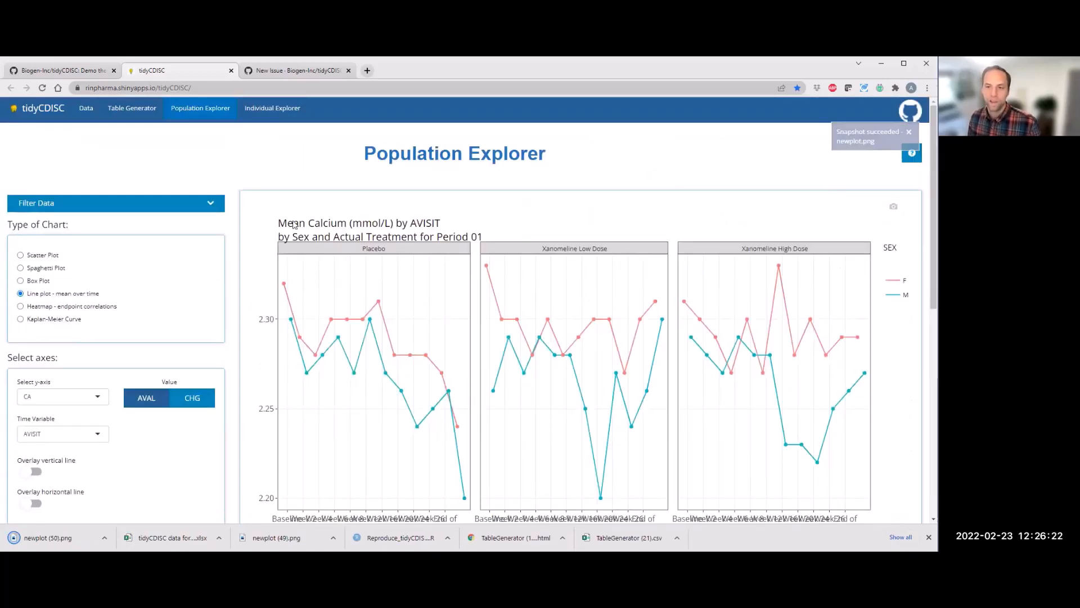
Step: Open the Individual Explorer and enable Advanced Pre-Filtering on the ADSL dataset
{"action": "left_click", "coordinate": [271, 110]}
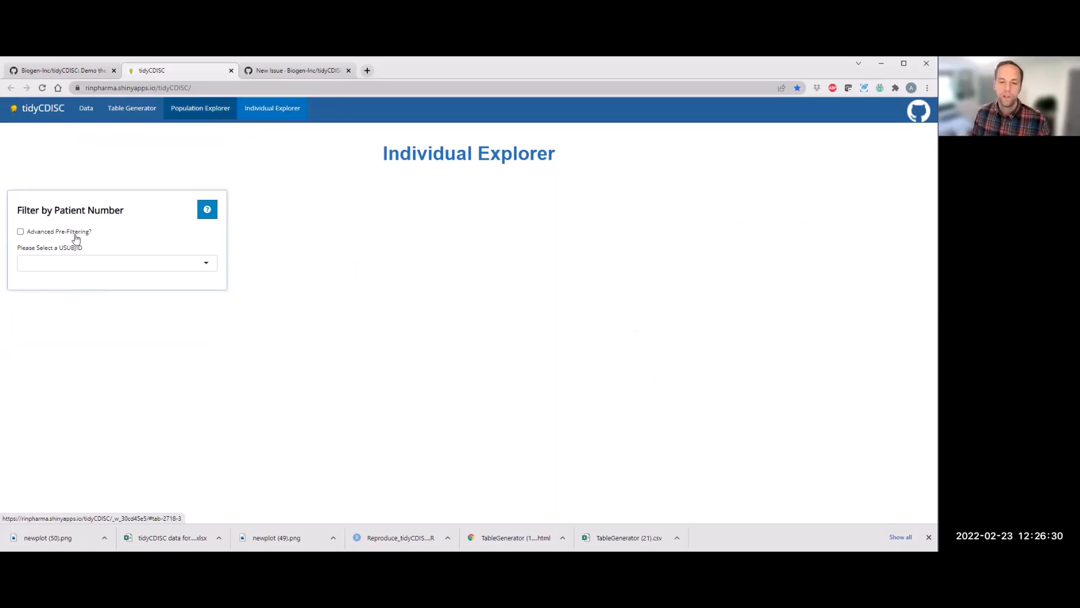
{"action": "left_click", "coordinate": [90, 262]}
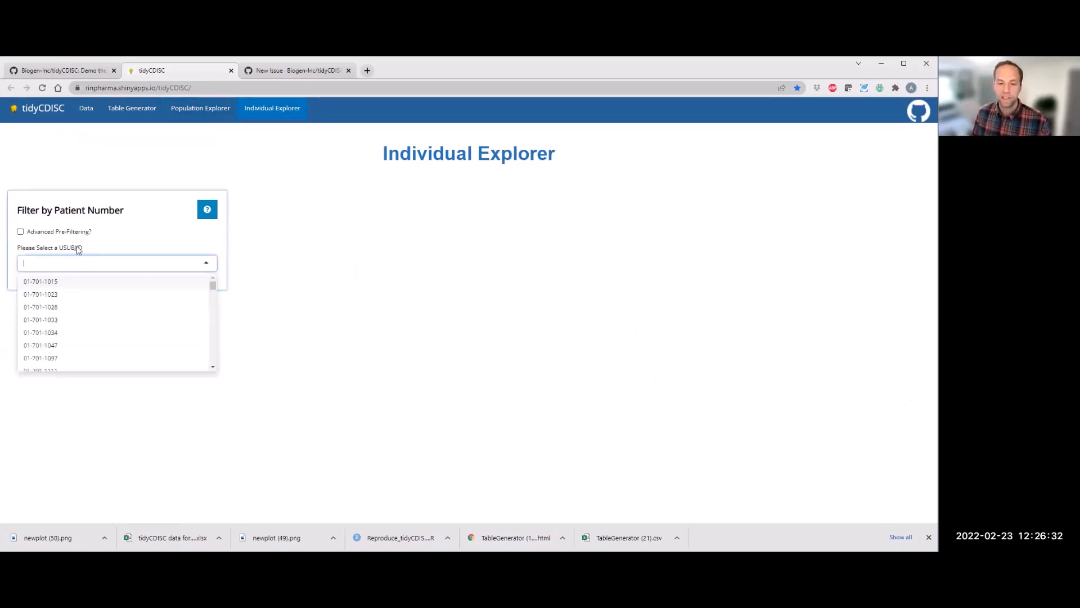
{"action": "left_click", "coordinate": [63, 234]}
{"action": "left_click", "coordinate": [58, 261]}
{"action": "left_click", "coordinate": [31, 262]}
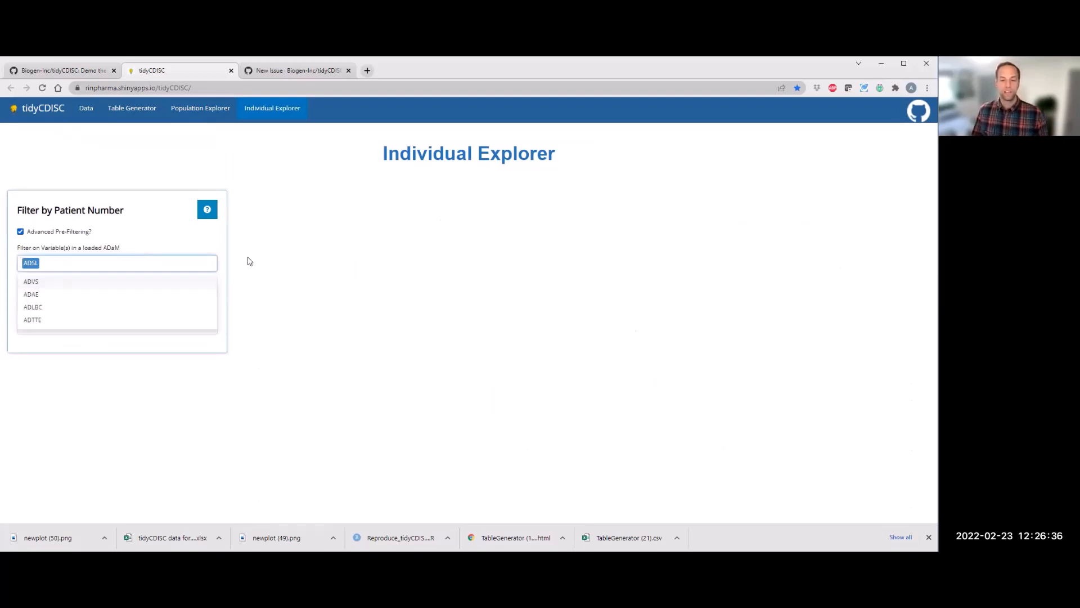
Step: Add an AGE filter and raise its minimum to about 81
{"action": "left_click", "coordinate": [187, 260]}
{"action": "left_click", "coordinate": [115, 289]}
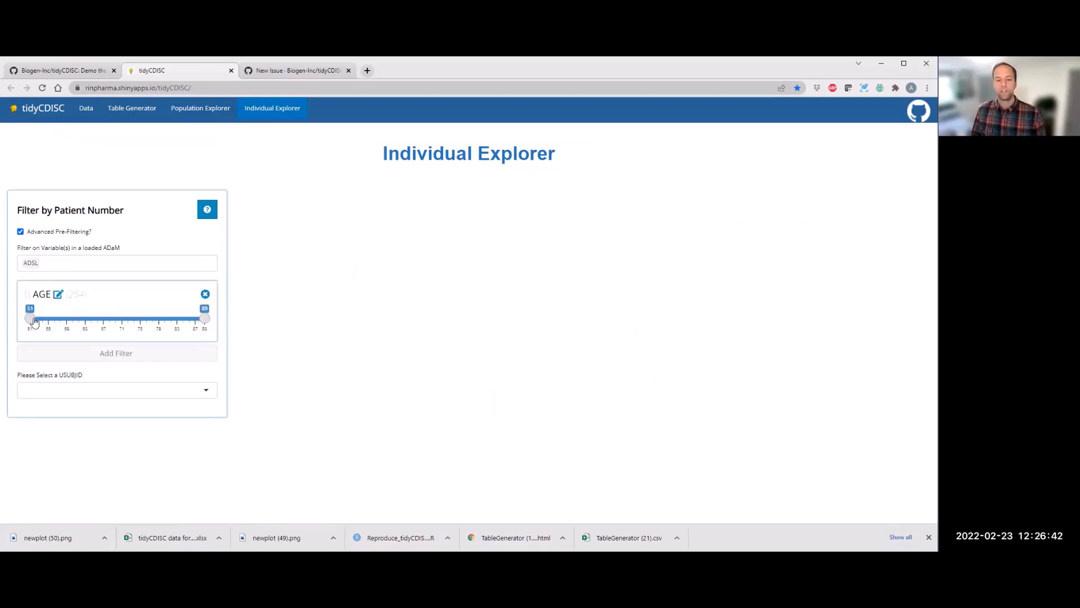
{"action": "left_click_drag", "start_coordinate": [29, 318], "coordinate": [168, 326]}
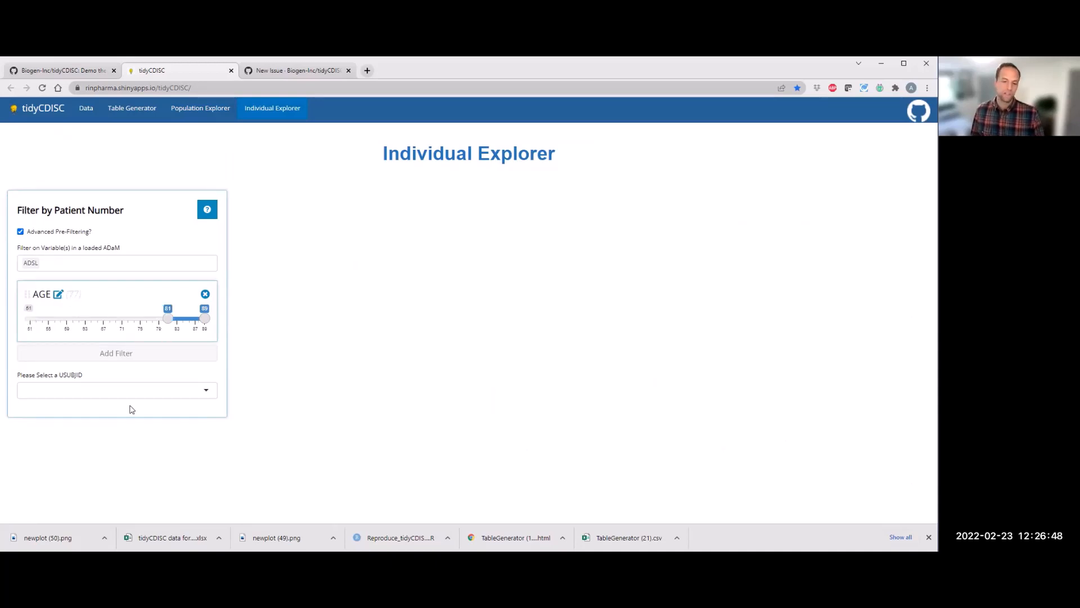
Step: Browse the filtered patient ID list, then remove the AGE filter
{"action": "left_click", "coordinate": [174, 400]}
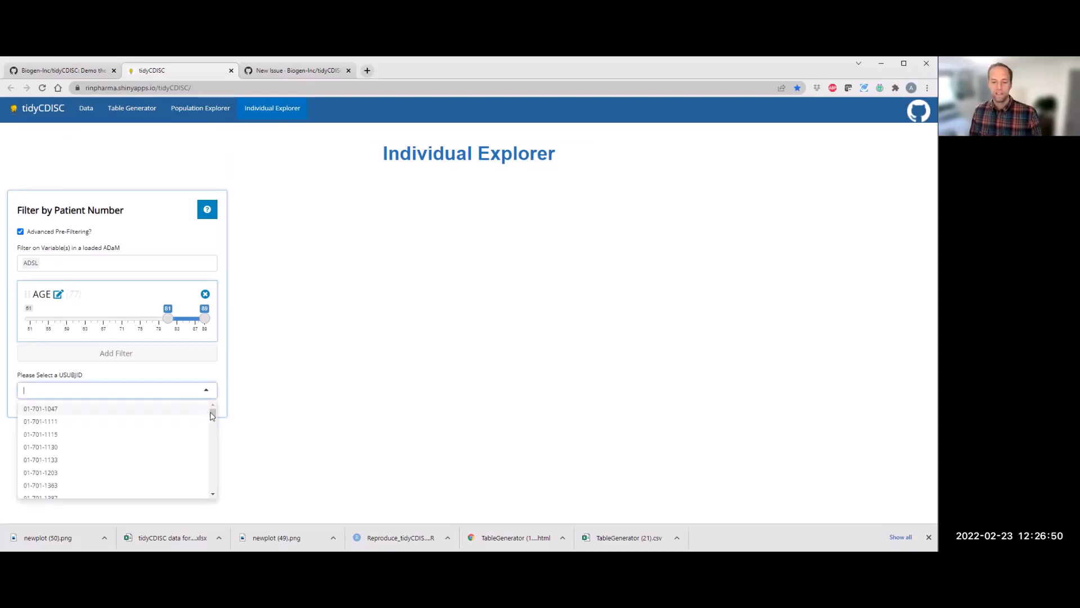
{"action": "left_click_drag", "start_coordinate": [205, 486], "coordinate": [119, 314]}
{"action": "left_click", "coordinate": [205, 294]}
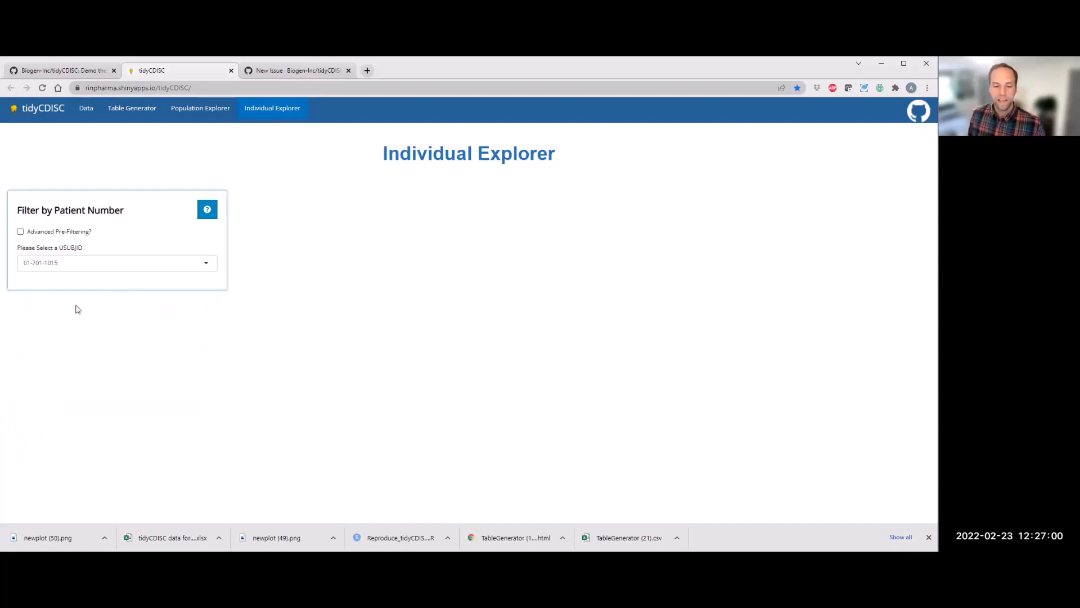
Step: Select patient 01-701-1015's demographic row and show Milestones, Adverse Events and Chem Labs on the events timeline
{"action": "scroll", "coordinate": [118, 311], "scroll_direction": "down", "scroll_amount": 1}
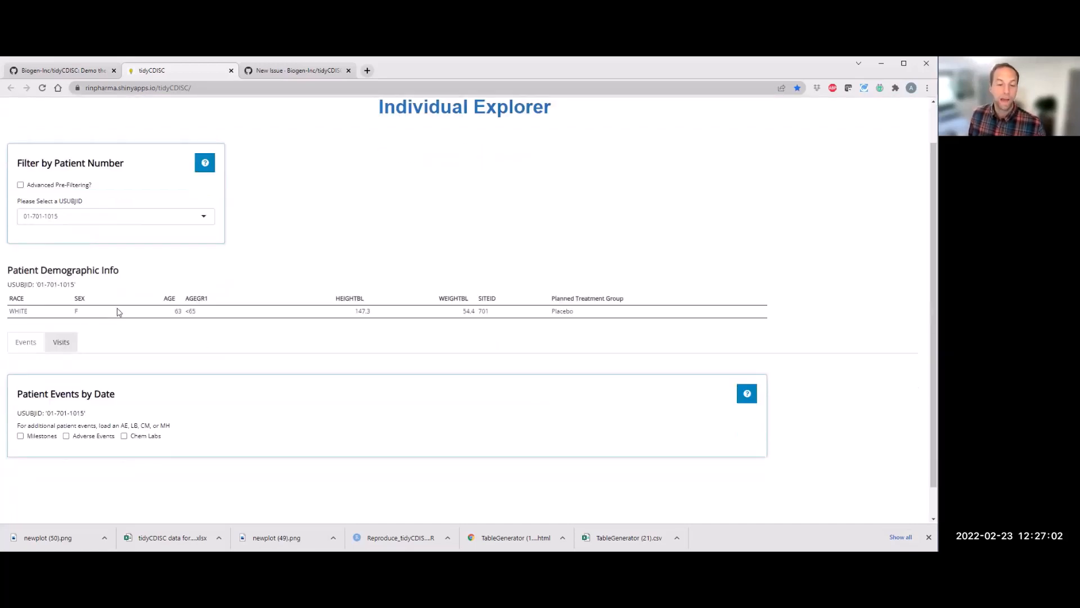
{"action": "left_click", "coordinate": [116, 311]}
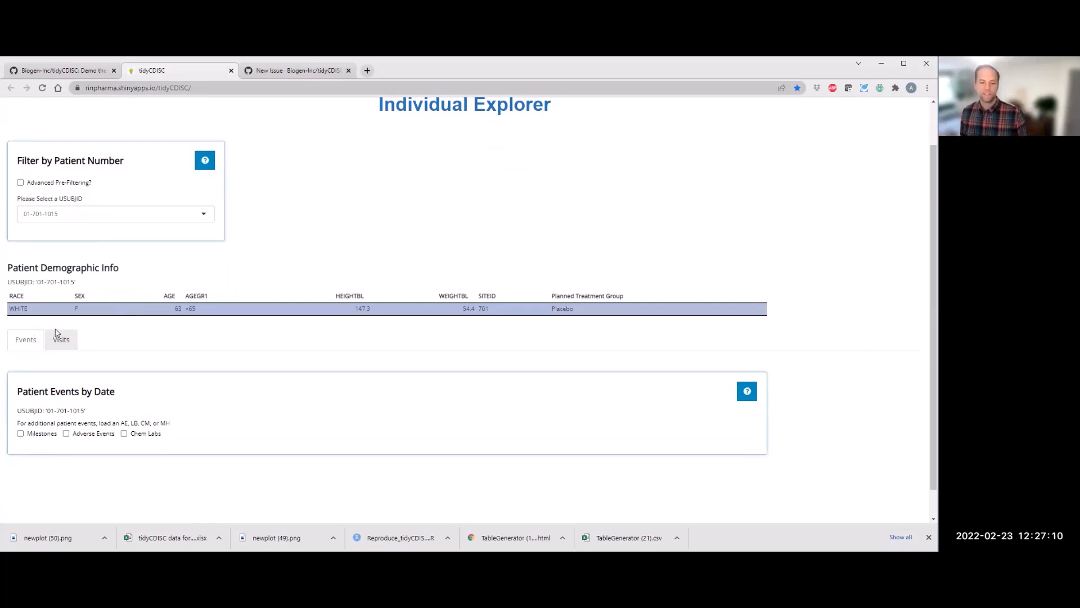
{"action": "scroll", "coordinate": [49, 411], "scroll_direction": "down", "scroll_amount": 1}
{"action": "left_click", "coordinate": [47, 404]}
{"action": "left_click", "coordinate": [79, 401]}
{"action": "left_click", "coordinate": [139, 403]}
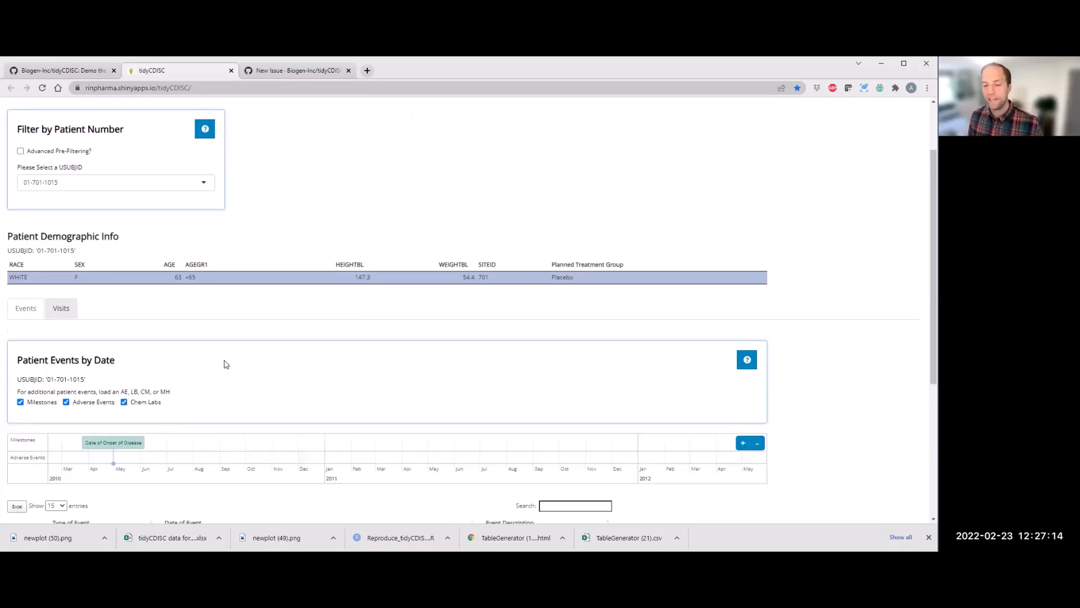
Step: Zoom out and pan the patient events timeline to examine all milestones, lab draws and adverse events
{"action": "scroll", "coordinate": [225, 364], "scroll_direction": "down", "scroll_amount": 3}
{"action": "left_click", "coordinate": [761, 347]}
{"action": "left_click_drag", "start_coordinate": [538, 359], "coordinate": [398, 370]}
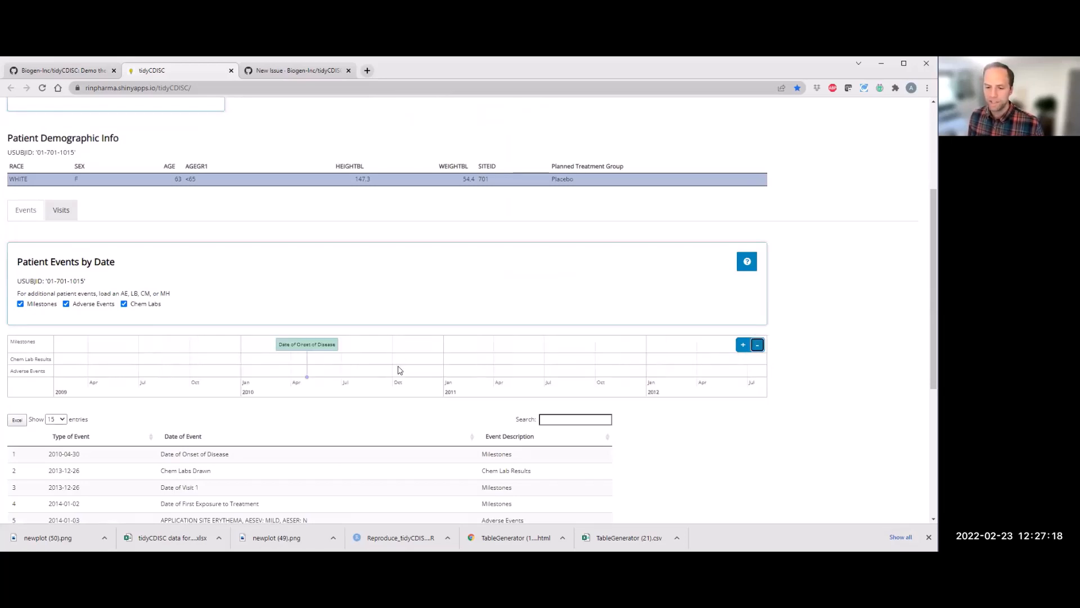
{"action": "left_click_drag", "start_coordinate": [493, 398], "coordinate": [405, 396]}
{"action": "scroll", "coordinate": [405, 396], "scroll_direction": "down", "scroll_amount": 3}
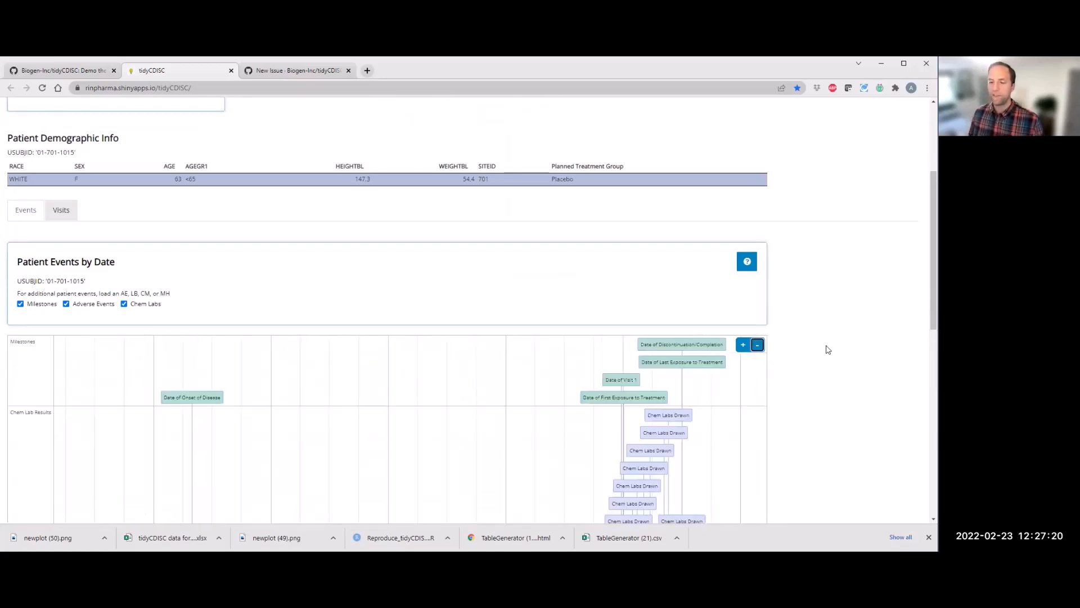
{"action": "scroll", "coordinate": [828, 350], "scroll_direction": "down", "scroll_amount": 3}
{"action": "scroll", "coordinate": [785, 344], "scroll_direction": "down", "scroll_amount": 1}
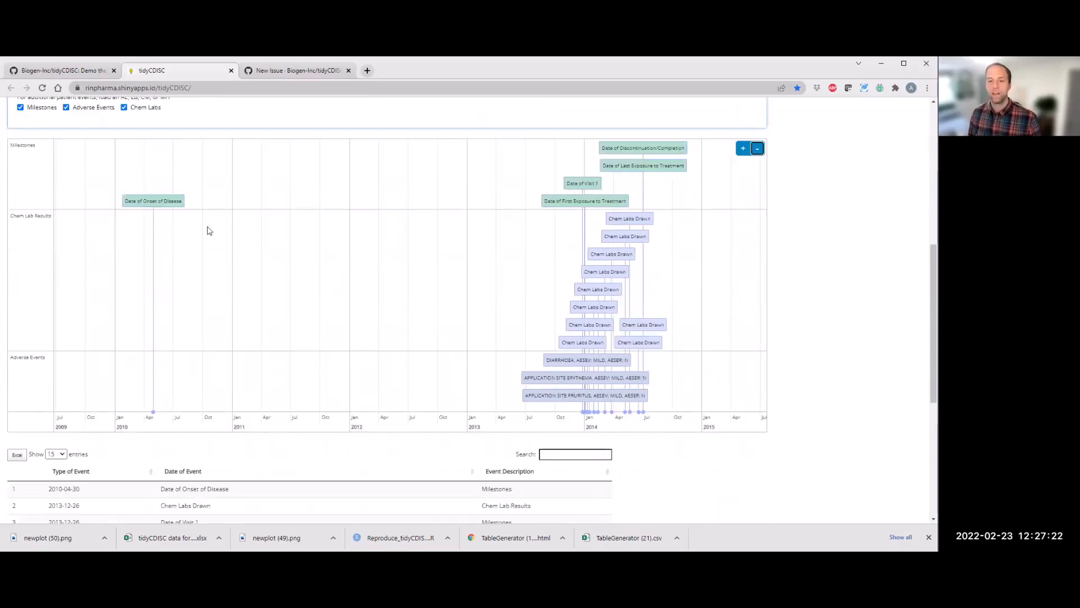
{"action": "left_click", "coordinate": [174, 202]}
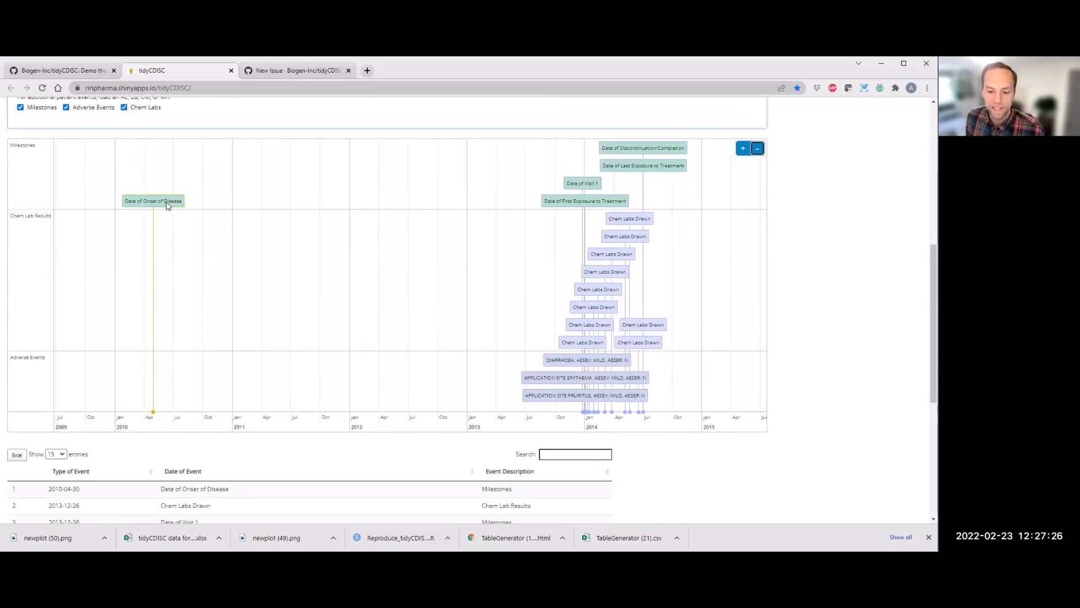
Step: Zoom into the treatment period on the timeline and inspect individual event items
{"action": "left_click_drag", "start_coordinate": [457, 213], "coordinate": [278, 241]}
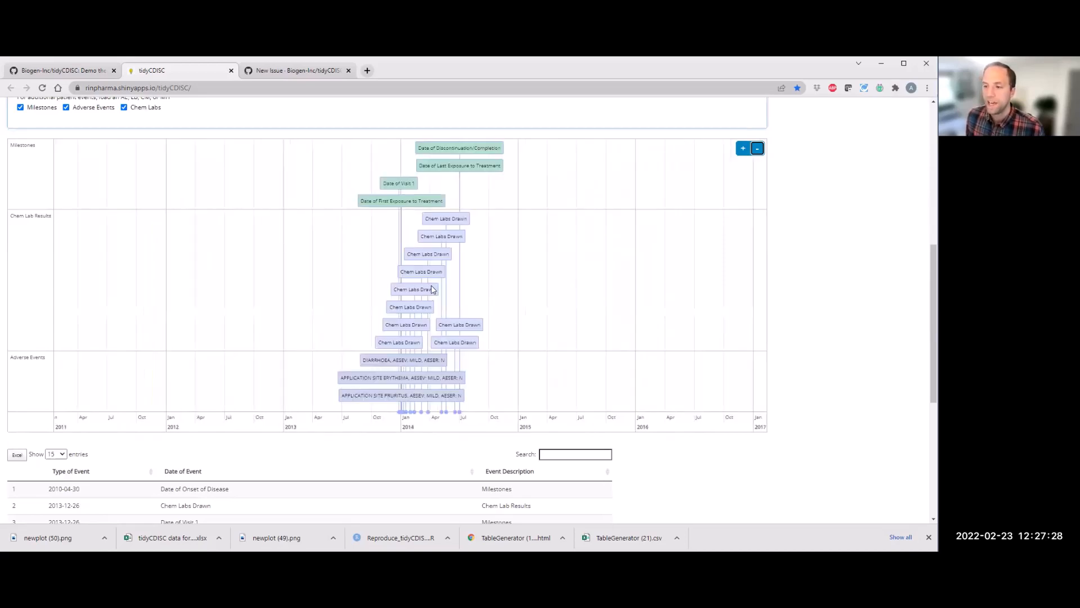
{"action": "scroll", "coordinate": [433, 289], "scroll_direction": "up", "scroll_amount": 3}
{"action": "scroll", "coordinate": [393, 258], "scroll_direction": "up", "scroll_amount": 3}
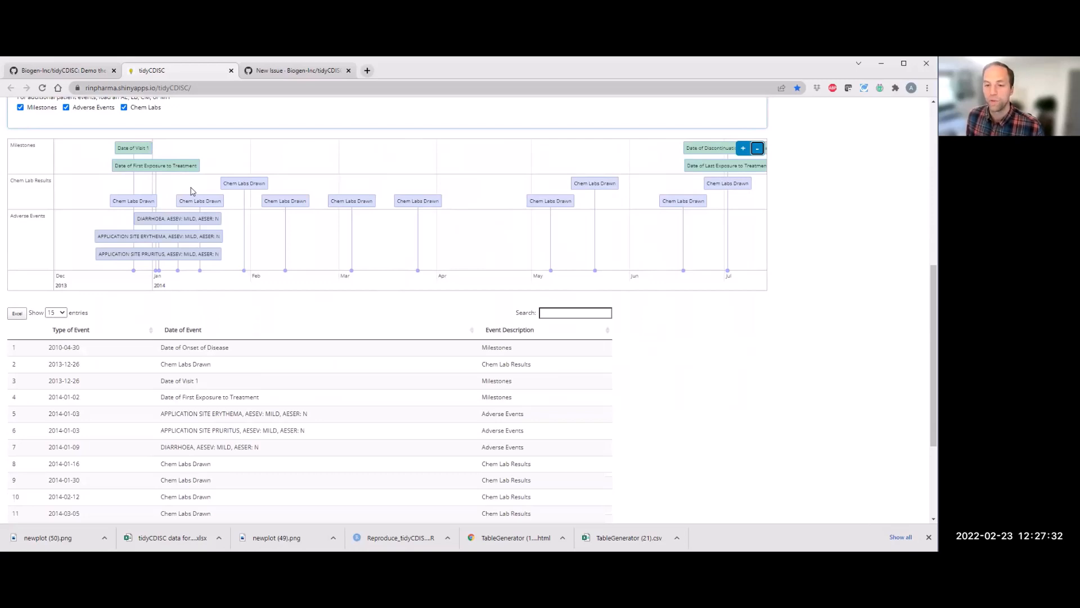
{"action": "scroll", "coordinate": [190, 192], "scroll_direction": "up", "scroll_amount": 1}
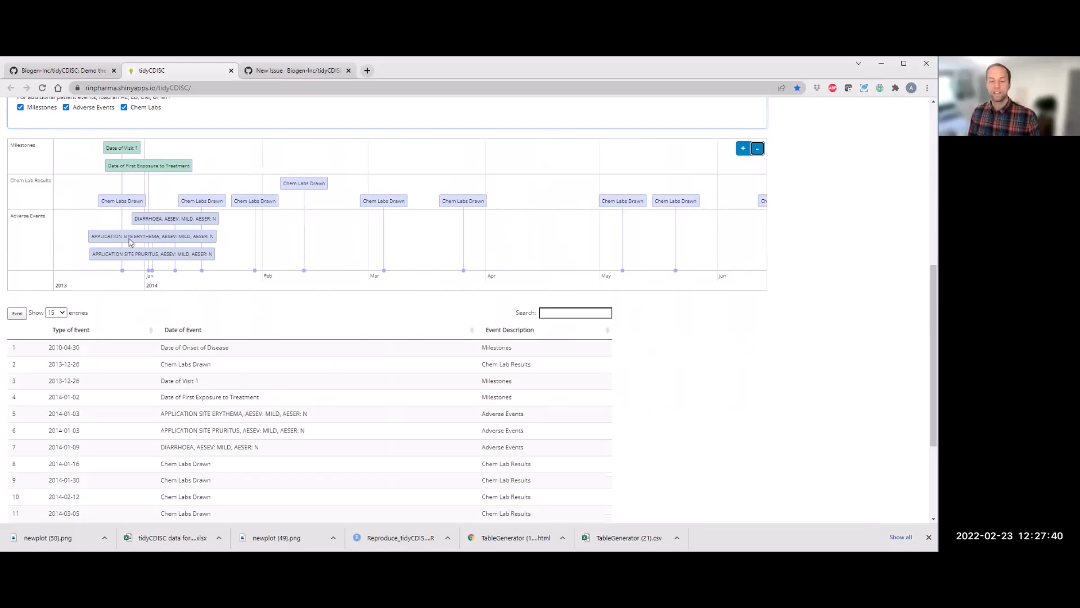
{"action": "scroll", "coordinate": [299, 236], "scroll_direction": "left", "scroll_amount": 2}
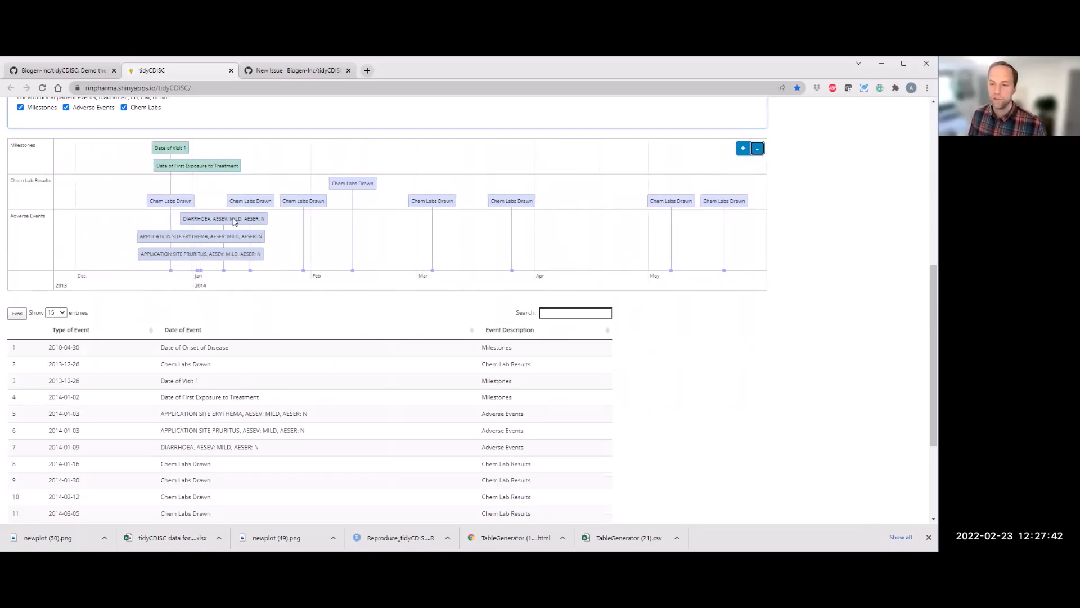
{"action": "scroll", "coordinate": [302, 219], "scroll_direction": "up", "scroll_amount": 3}
{"action": "left_click", "coordinate": [304, 187]}
{"action": "left_click", "coordinate": [496, 185]}
{"action": "left_click", "coordinate": [205, 221]}
{"action": "left_click", "coordinate": [234, 204]}
{"action": "left_click", "coordinate": [226, 239]}
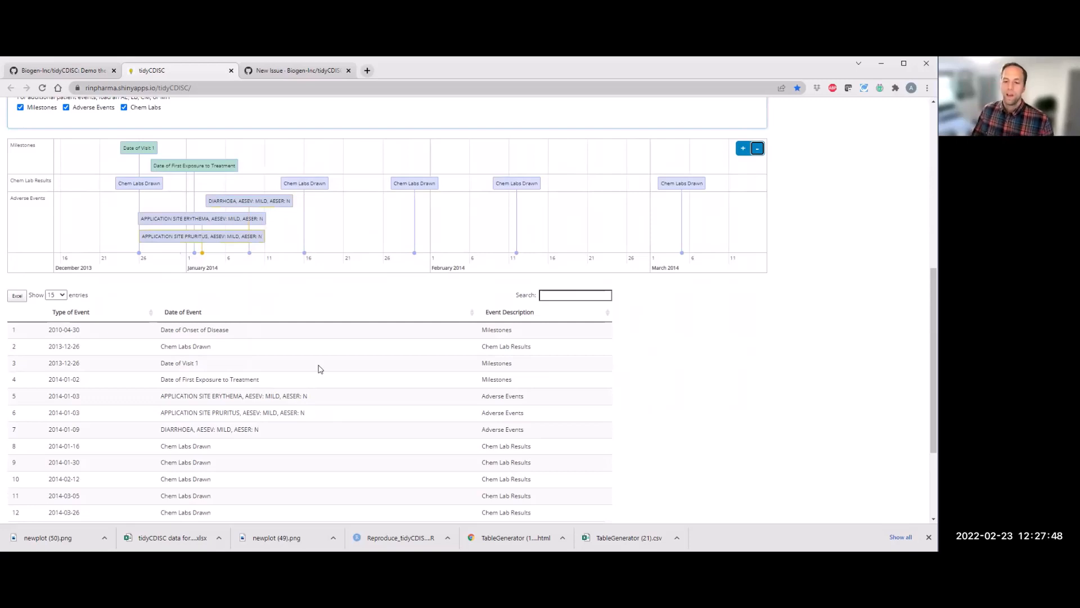
Step: Export the patient events table to Excel
{"action": "scroll", "coordinate": [97, 330], "scroll_direction": "down", "scroll_amount": 2}
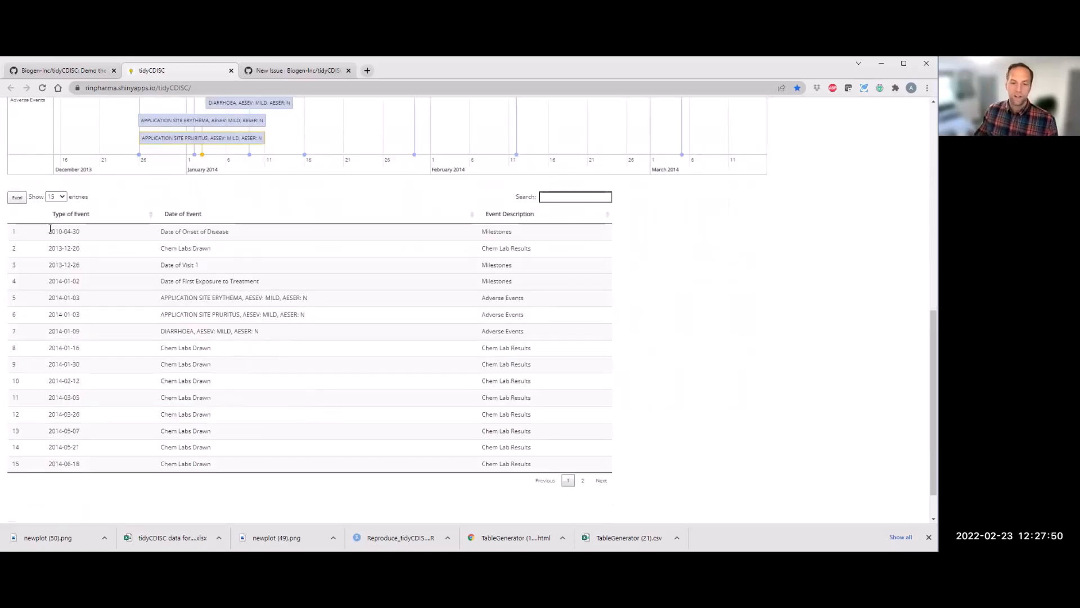
{"action": "left_click", "coordinate": [16, 198]}
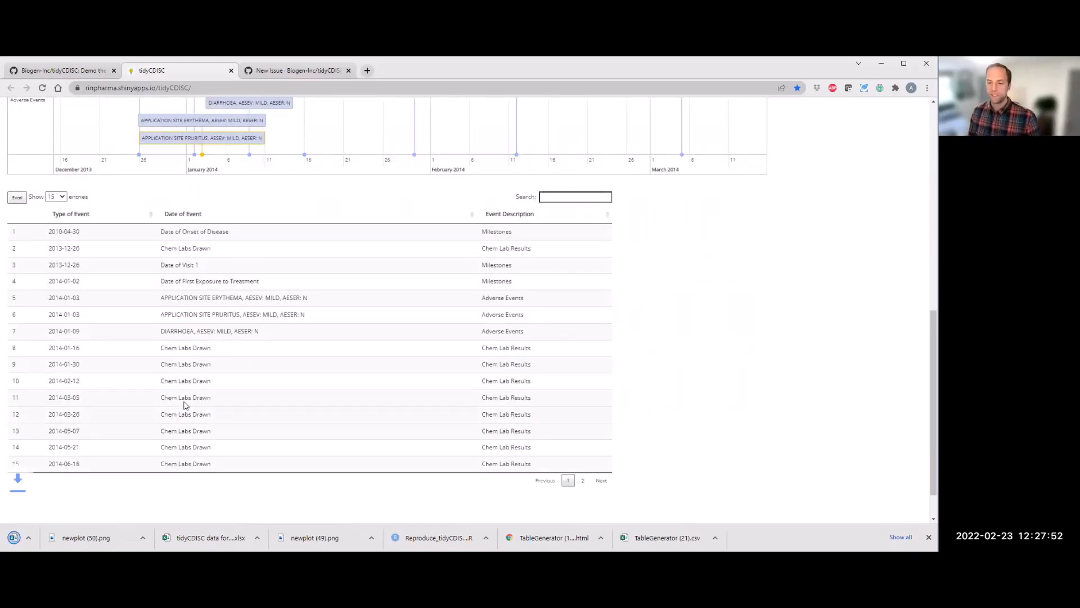
{"action": "scroll", "coordinate": [184, 412], "scroll_direction": "up", "scroll_amount": 3}
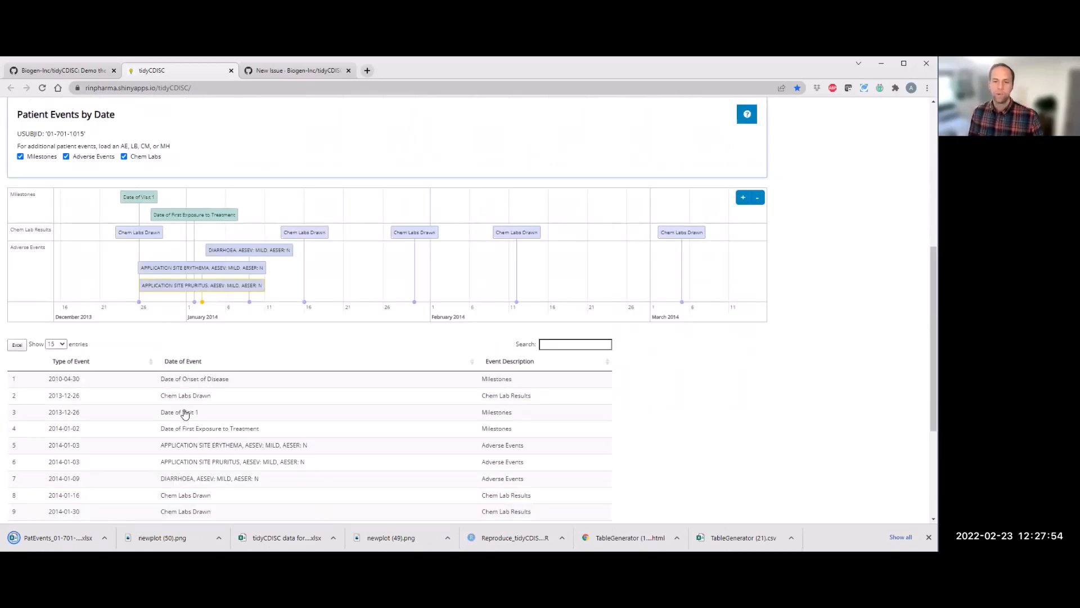
{"action": "scroll", "coordinate": [185, 414], "scroll_direction": "up", "scroll_amount": 1}
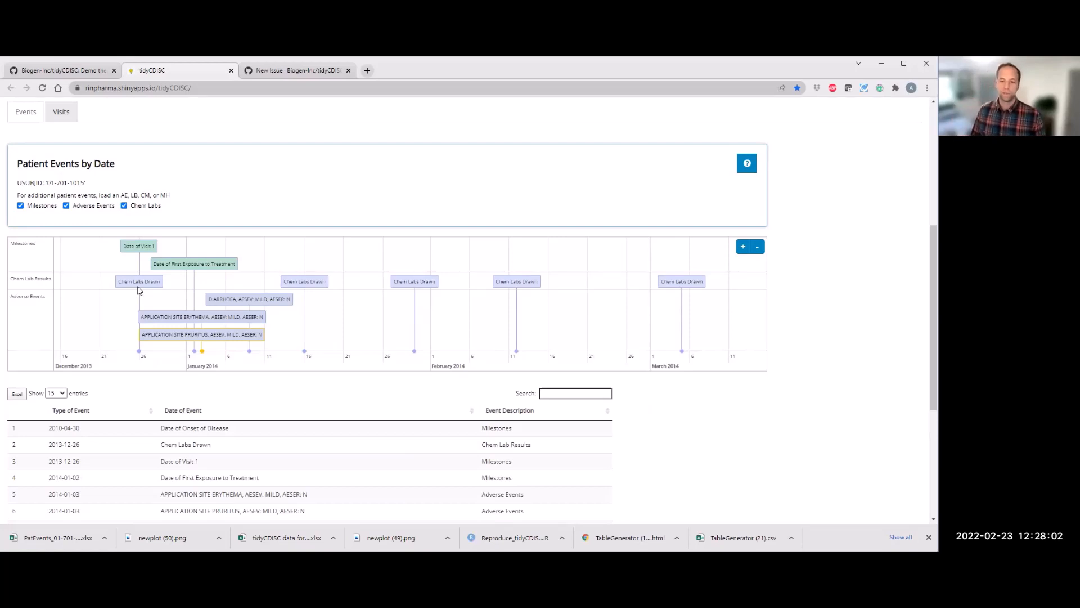
Step: Switch to the Visits view and select the ADLBC dataset
{"action": "left_click", "coordinate": [65, 115]}
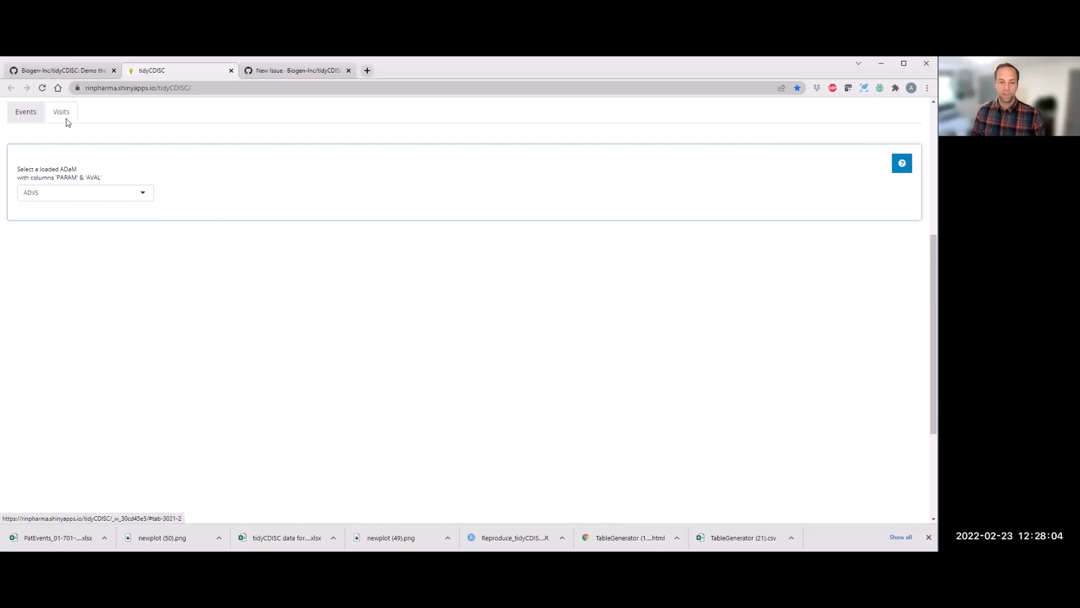
{"action": "left_click", "coordinate": [108, 220]}
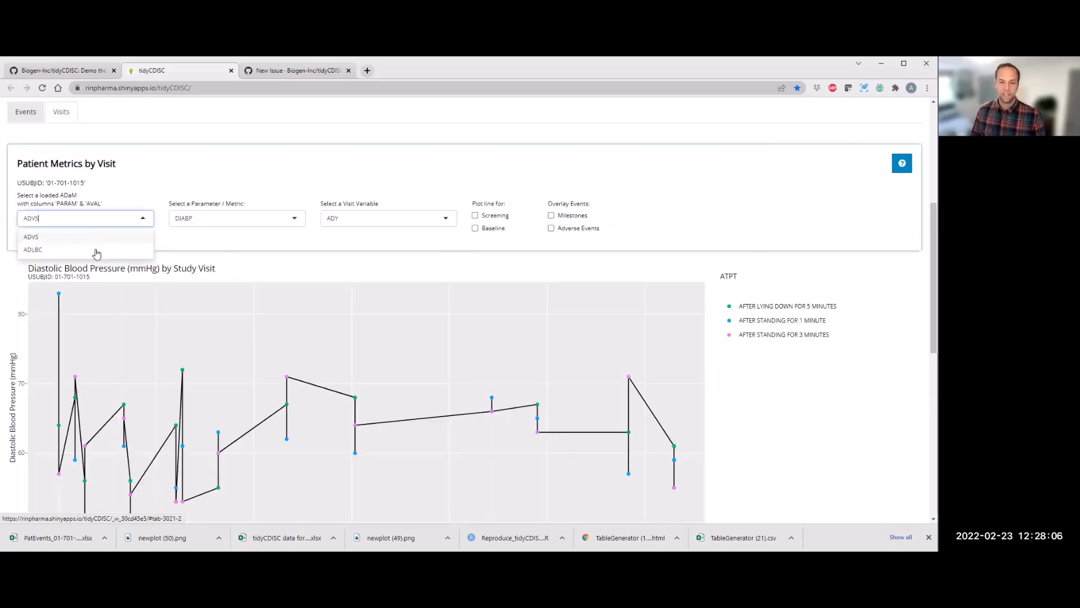
{"action": "left_click", "coordinate": [98, 250]}
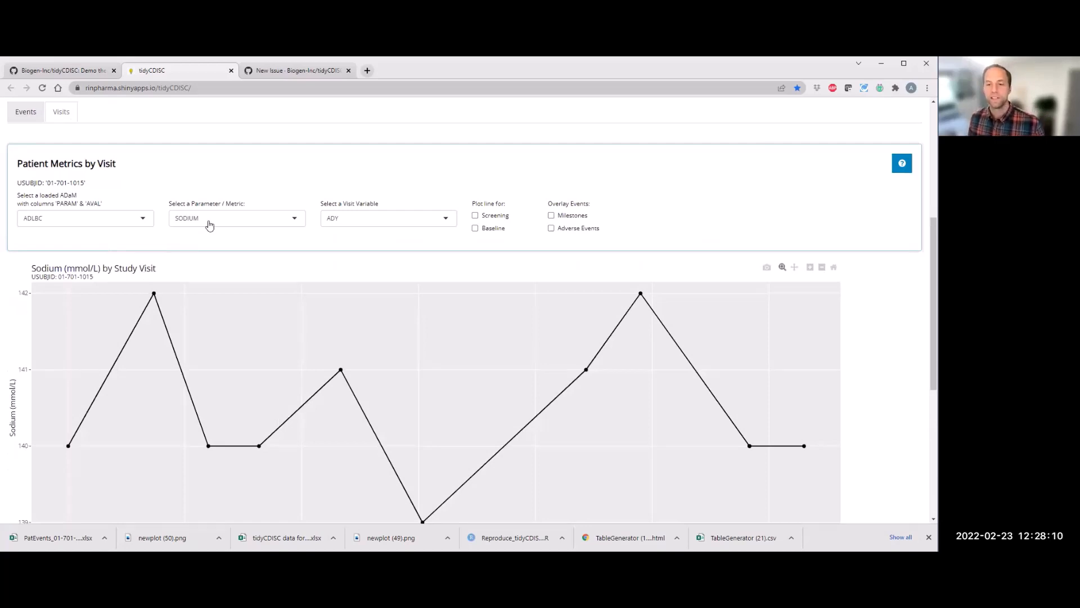
Step: Set the plotted parameter to CA and choose ADY as the visit variable
{"action": "left_click", "coordinate": [281, 218]}
{"action": "left_click_drag", "start_coordinate": [302, 264], "coordinate": [302, 290]}
{"action": "left_click", "coordinate": [246, 308]}
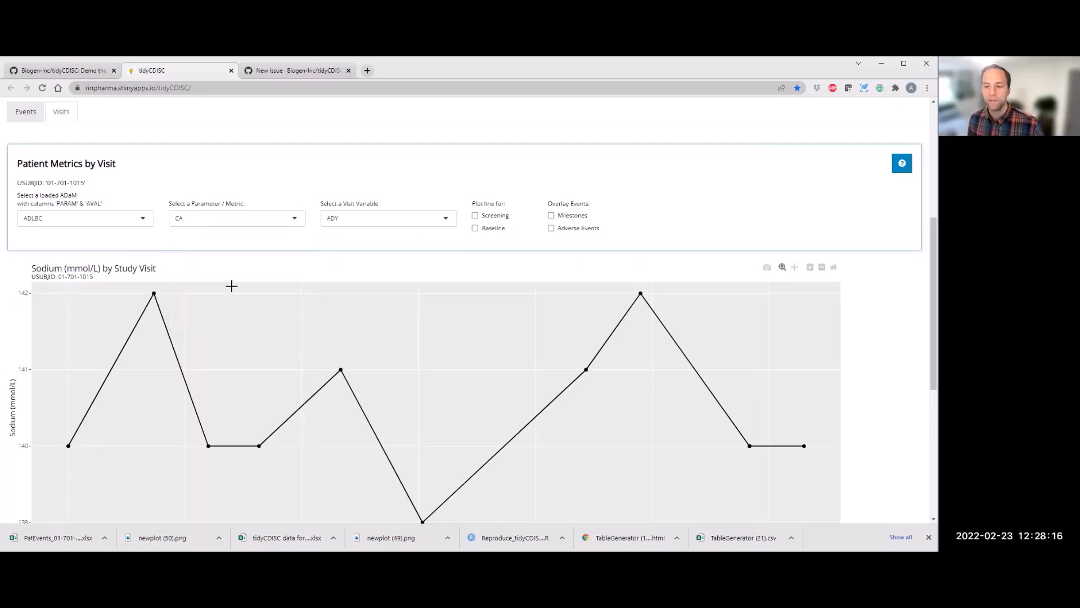
{"action": "scroll", "coordinate": [217, 278], "scroll_direction": "down", "scroll_amount": 1}
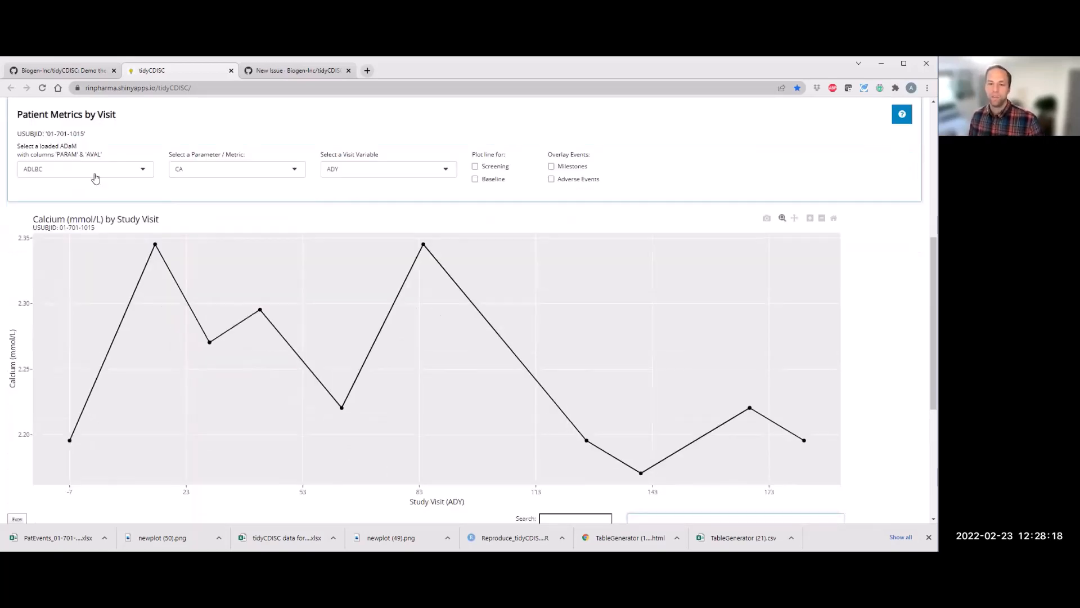
{"action": "left_click", "coordinate": [364, 169]}
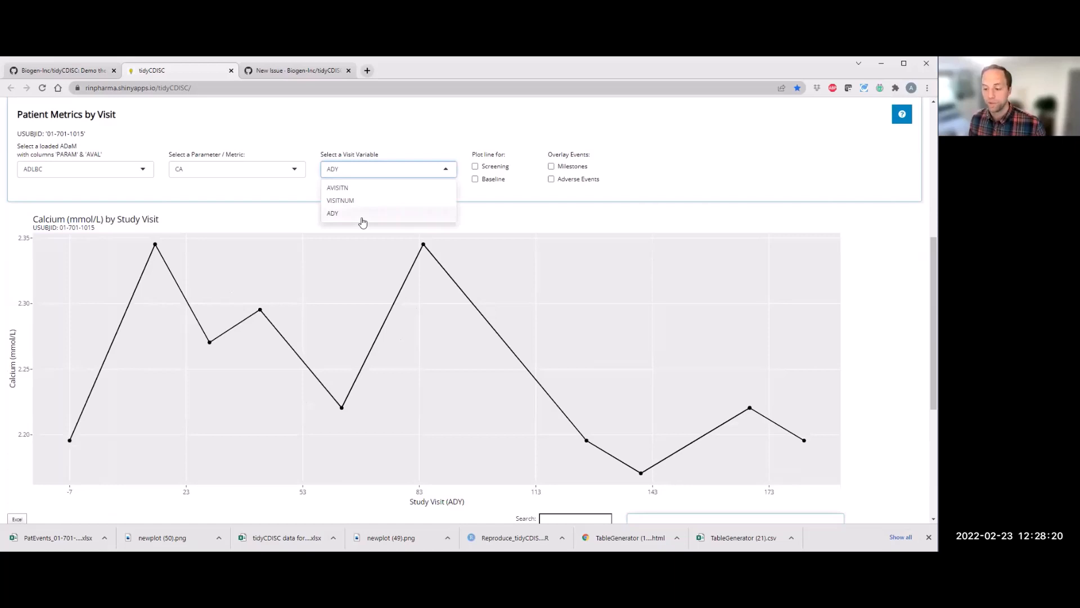
{"action": "left_click", "coordinate": [362, 218]}
Step: Add a Baseline reference line and overlay Adverse Events on the calcium plot
{"action": "left_click", "coordinate": [490, 180]}
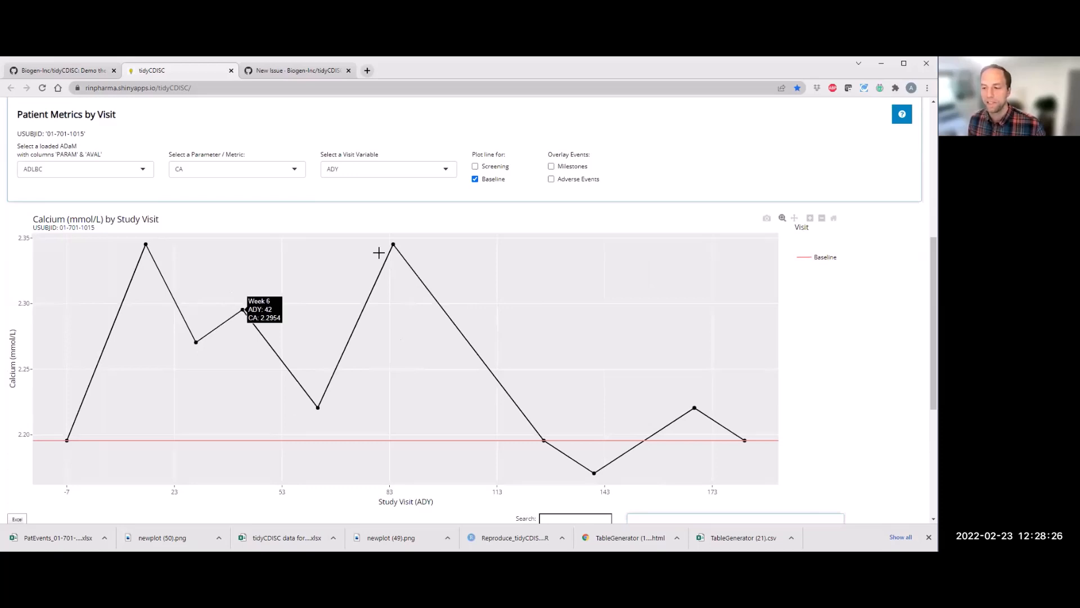
{"action": "left_click", "coordinate": [552, 180]}
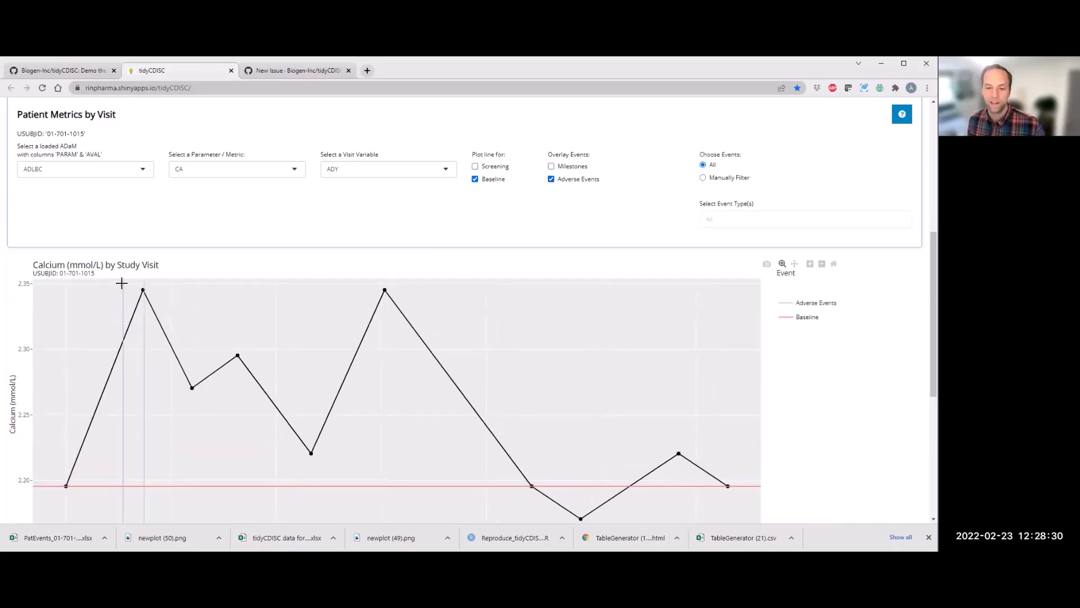
{"action": "mouse_move", "coordinate": [142, 281]}
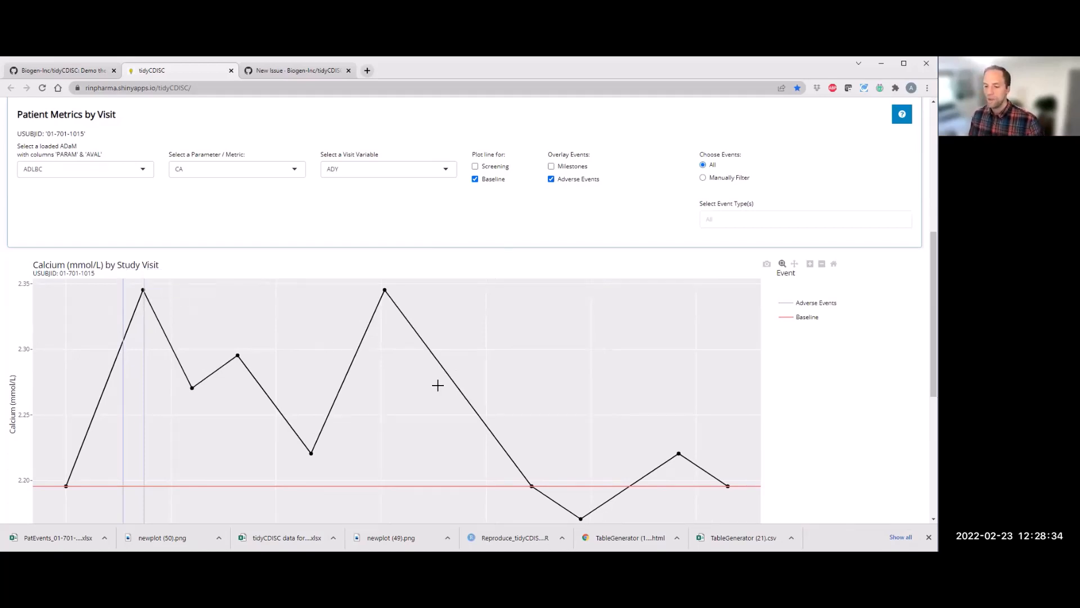
Step: Examine the calcium visit data table and the list of available lab parameters for the plot
{"action": "scroll", "coordinate": [437, 385], "scroll_direction": "down", "scroll_amount": 3}
{"action": "scroll", "coordinate": [426, 388], "scroll_direction": "down", "scroll_amount": 3}
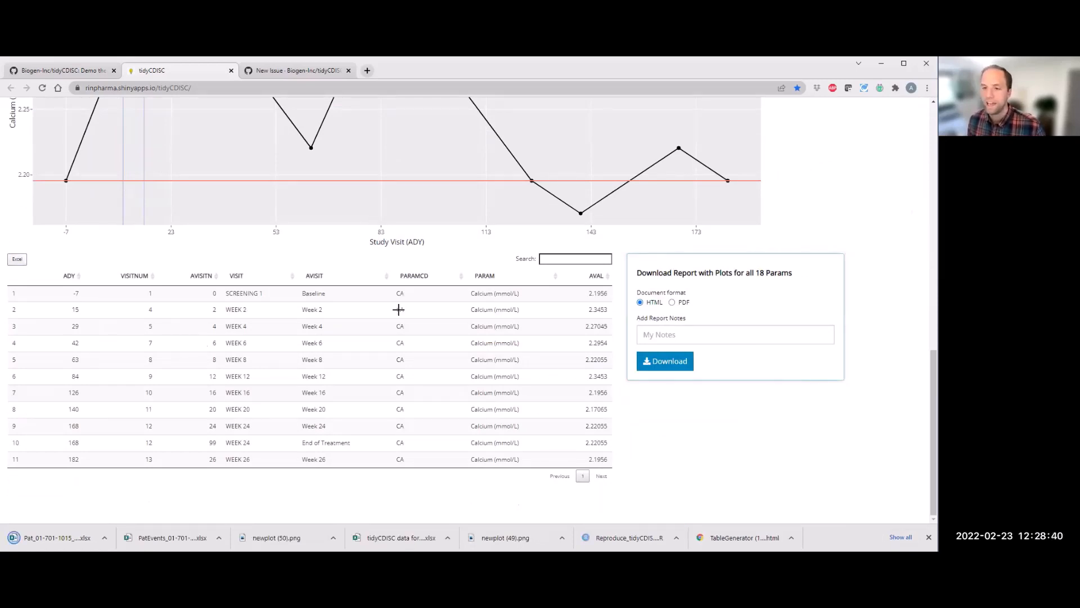
{"action": "scroll", "coordinate": [276, 231], "scroll_direction": "up", "scroll_amount": 7}
{"action": "left_click", "coordinate": [294, 207]}
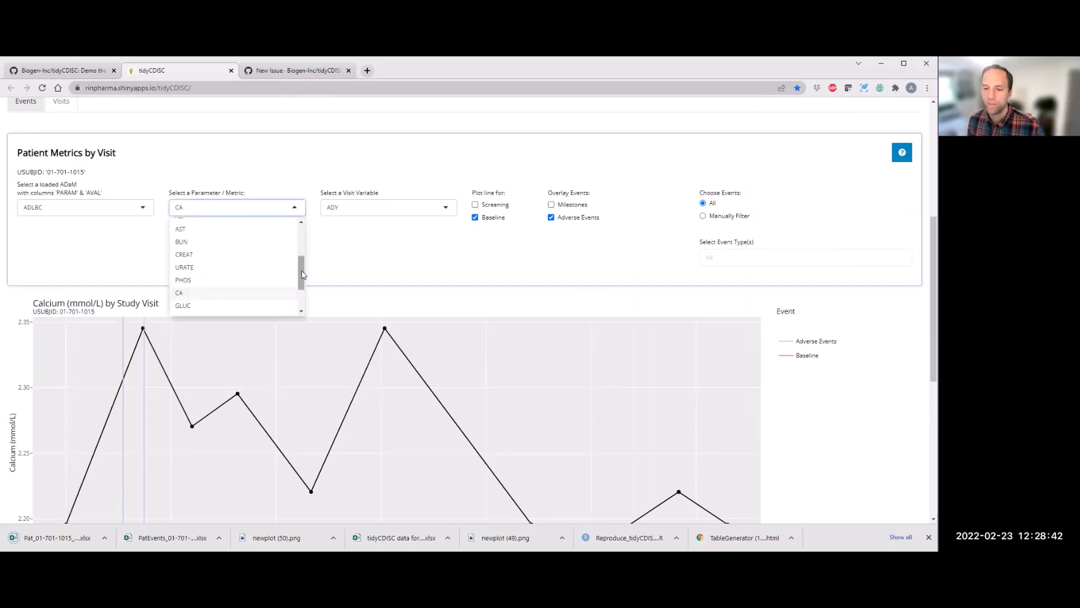
{"action": "scroll", "coordinate": [300, 266], "scroll_direction": "up", "scroll_amount": 2}
{"action": "scroll", "coordinate": [303, 290], "scroll_direction": "down", "scroll_amount": 3}
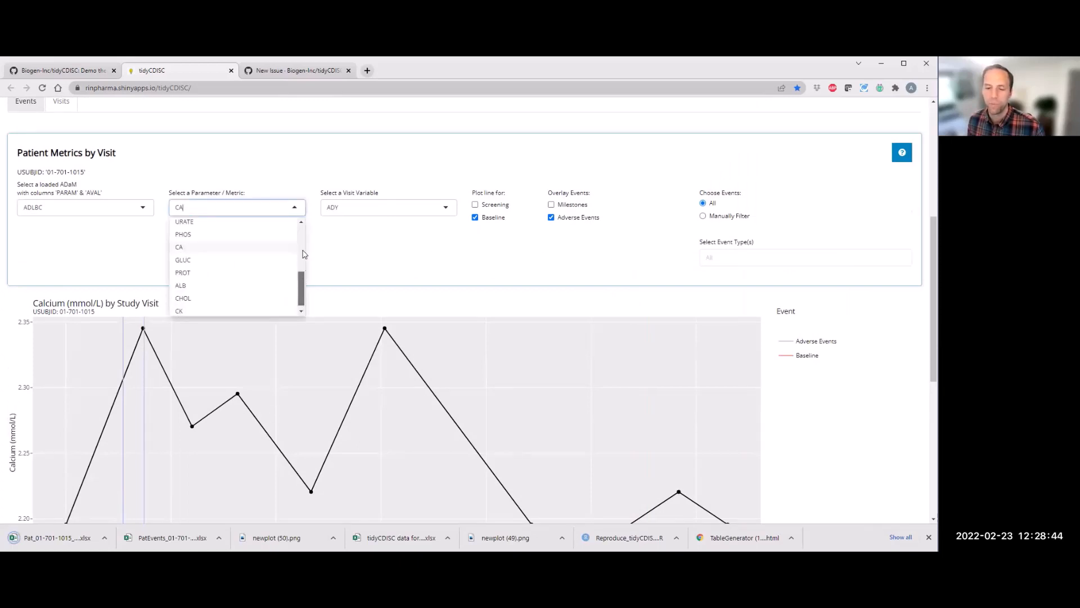
{"action": "scroll", "coordinate": [303, 250], "scroll_direction": "up", "scroll_amount": 3}
{"action": "scroll", "coordinate": [303, 247], "scroll_direction": "up", "scroll_amount": 1}
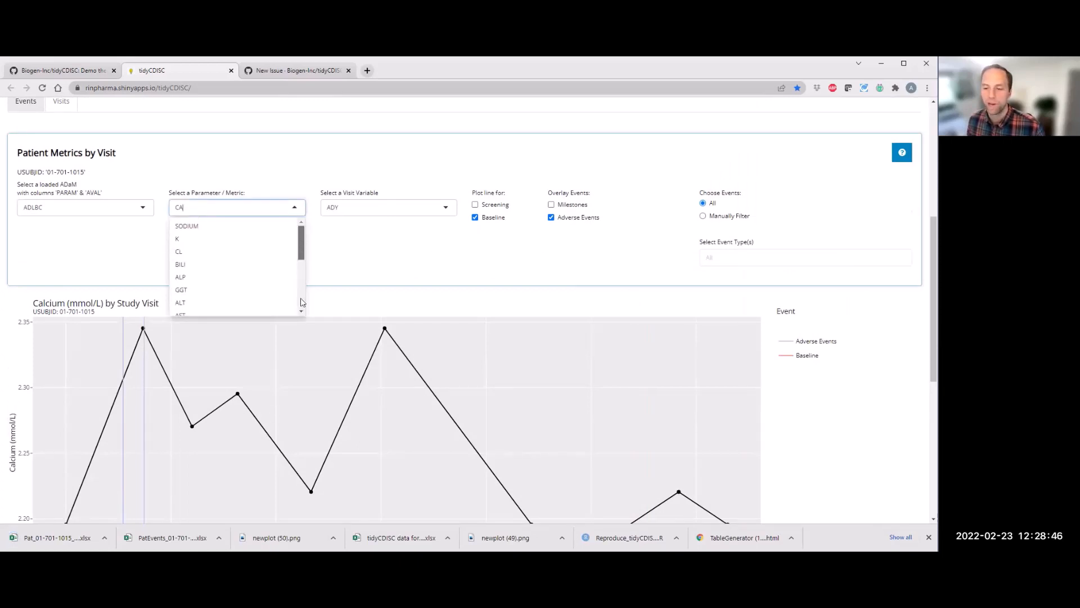
Step: Download the report with plots for all 18 parameters
{"action": "scroll", "coordinate": [765, 399], "scroll_direction": "down", "scroll_amount": 5}
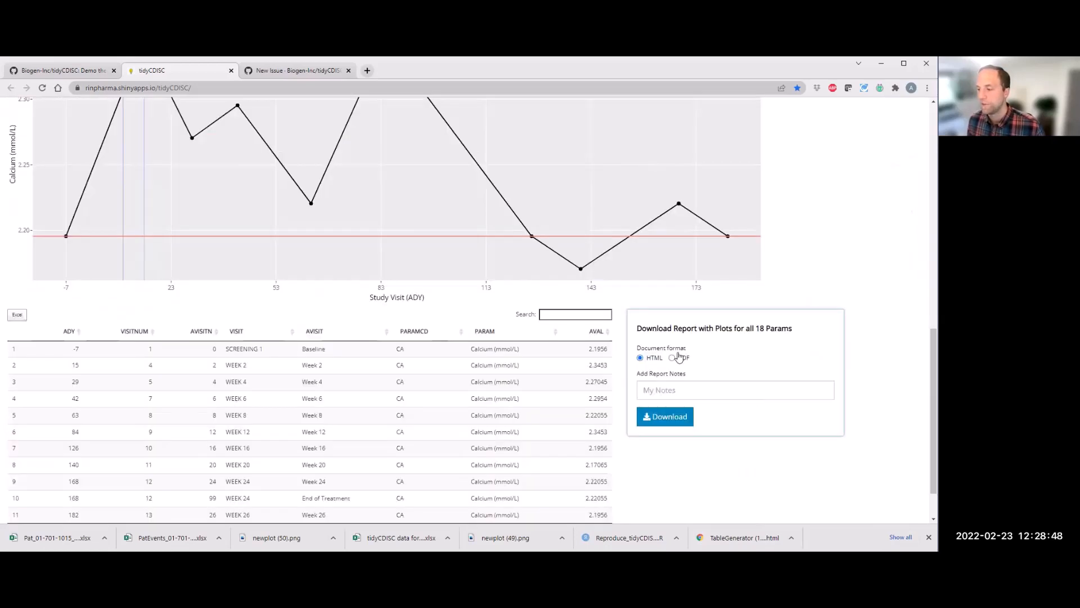
{"action": "scroll", "coordinate": [679, 358], "scroll_direction": "down", "scroll_amount": 1}
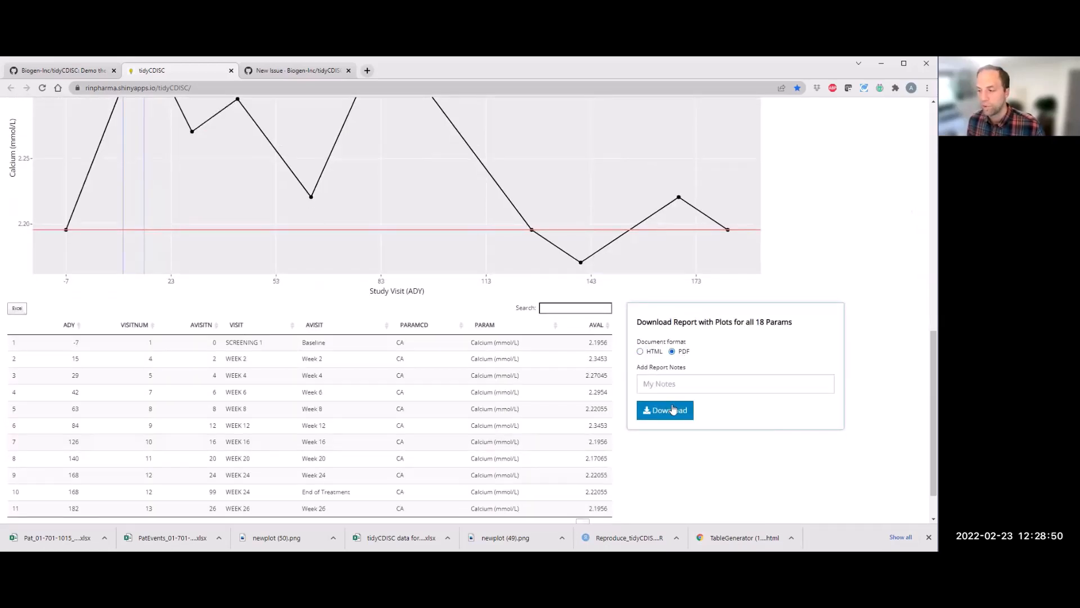
{"action": "left_click", "coordinate": [673, 408]}
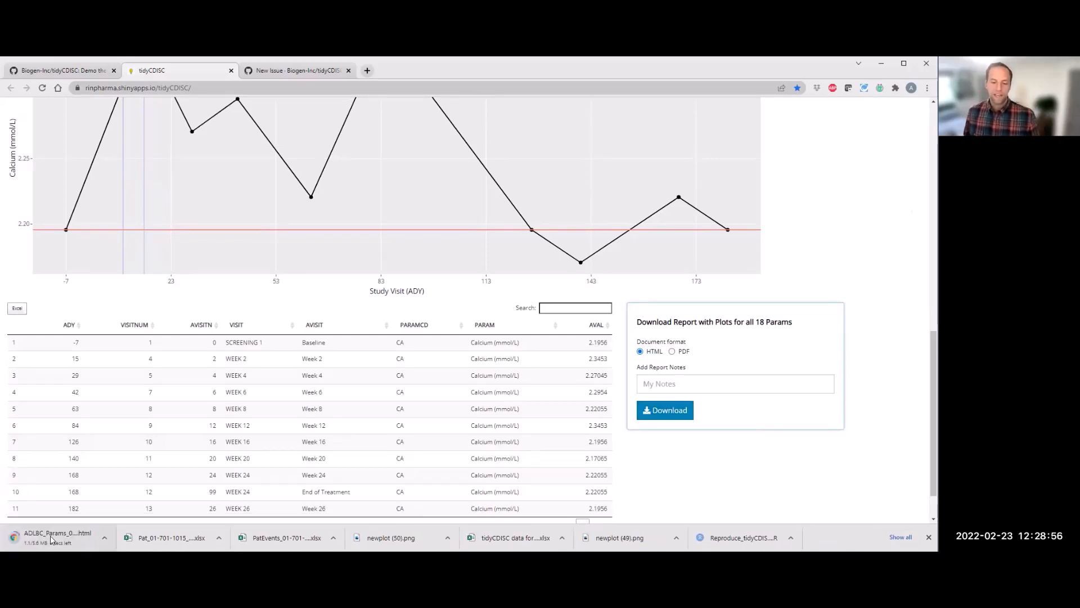
Step: Open the downloaded ADLBC parameters HTML report
{"action": "left_click", "coordinate": [51, 539]}
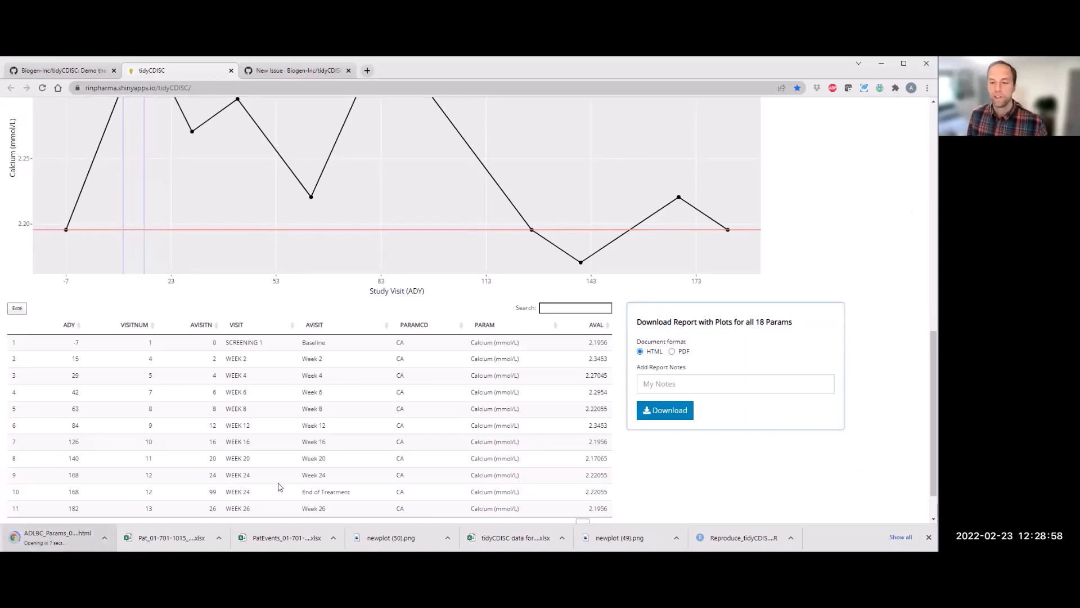
{"action": "scroll", "coordinate": [280, 485], "scroll_direction": "up", "scroll_amount": 2}
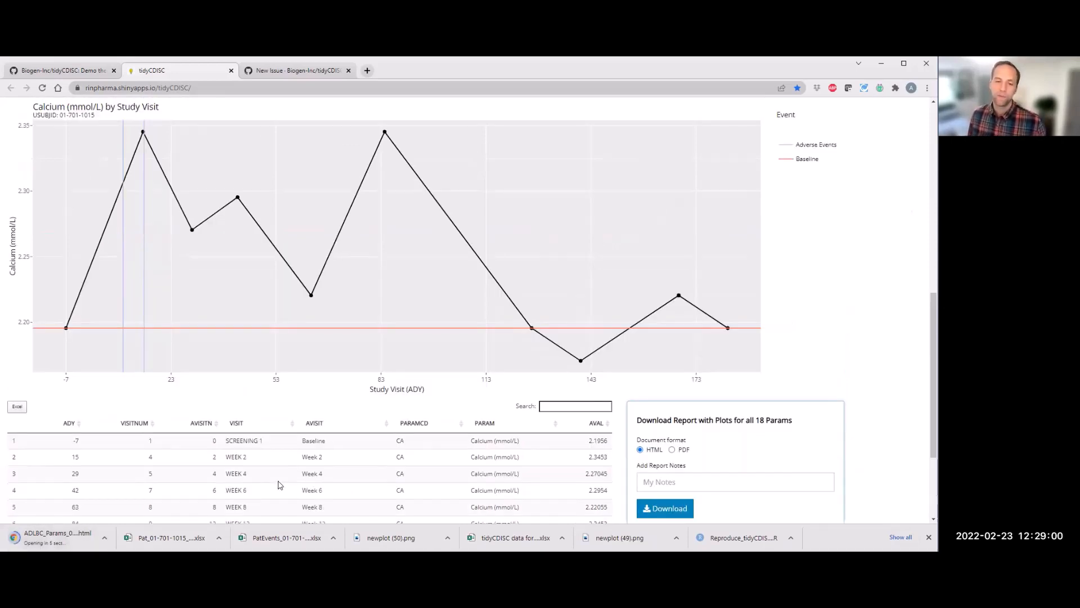
{"action": "scroll", "coordinate": [279, 485], "scroll_direction": "up", "scroll_amount": 2}
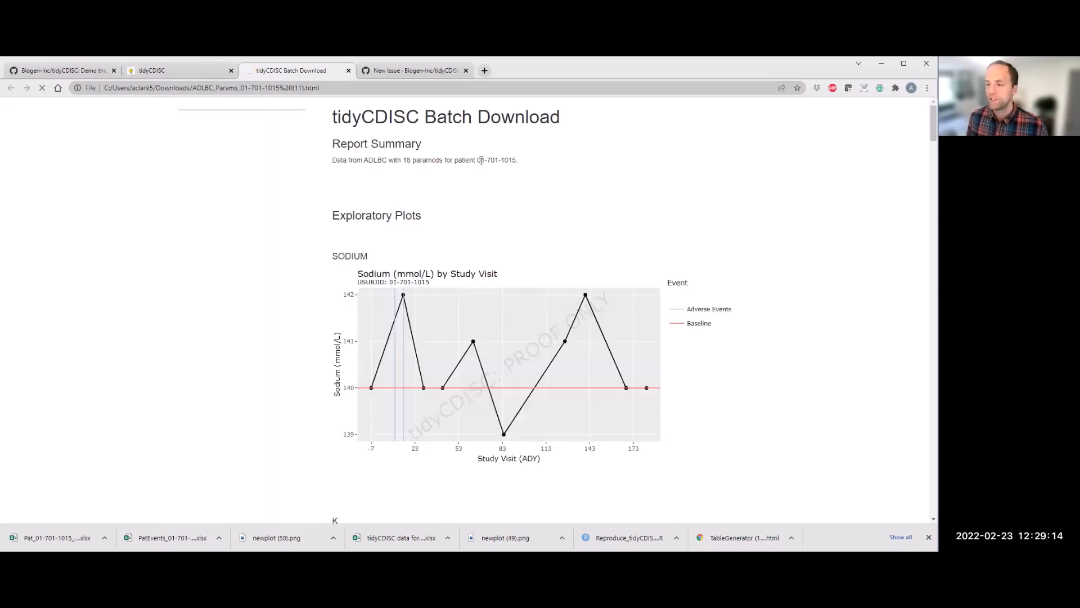
Step: Browse the batch download report's exploratory plots, jumping to the AST and CREAT sections
{"action": "left_click_drag", "start_coordinate": [481, 160], "coordinate": [519, 270]}
{"action": "scroll", "coordinate": [478, 295], "scroll_direction": "down", "scroll_amount": 1}
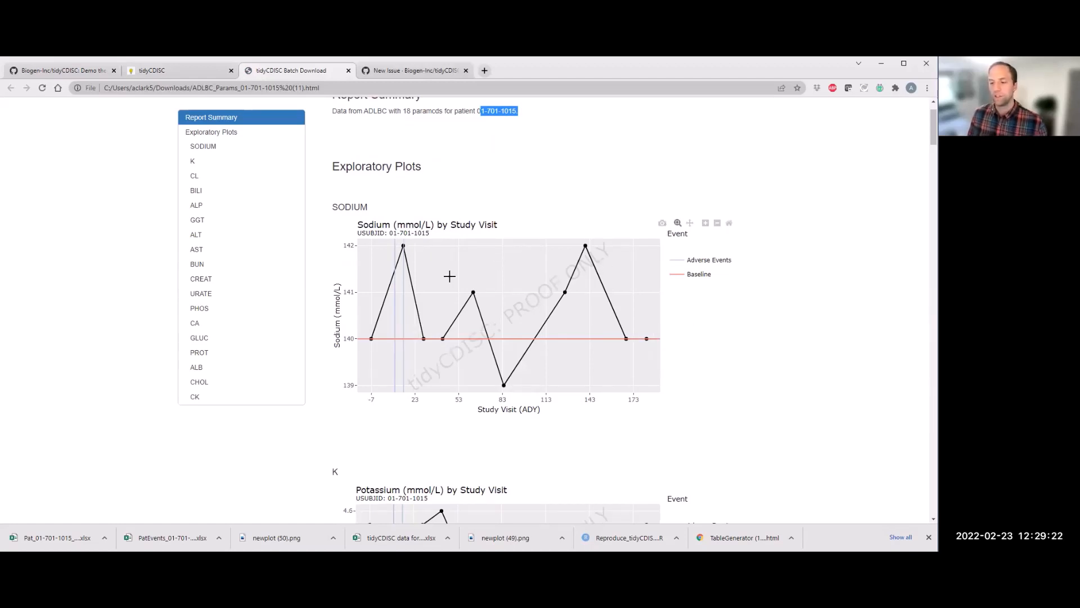
{"action": "scroll", "coordinate": [449, 277], "scroll_direction": "down", "scroll_amount": 5}
{"action": "scroll", "coordinate": [393, 262], "scroll_direction": "down", "scroll_amount": 1}
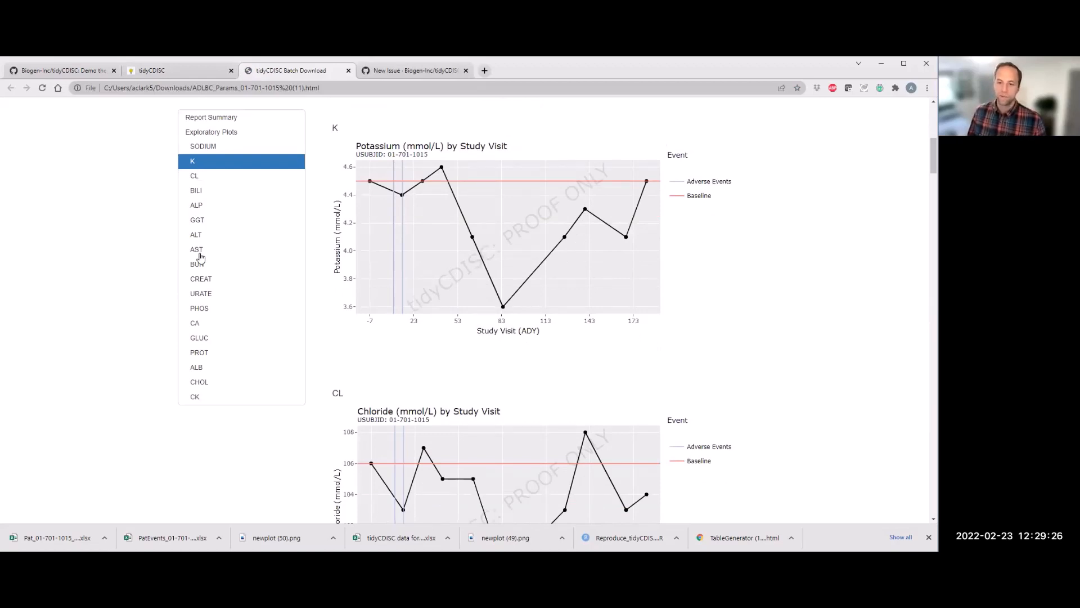
{"action": "left_click", "coordinate": [198, 251]}
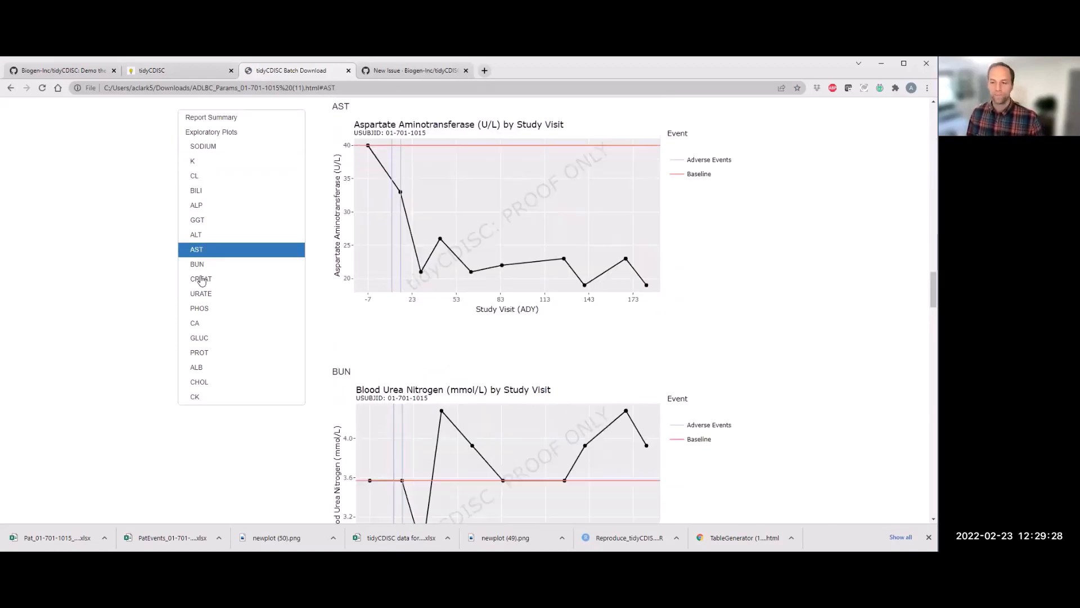
{"action": "left_click", "coordinate": [202, 278]}
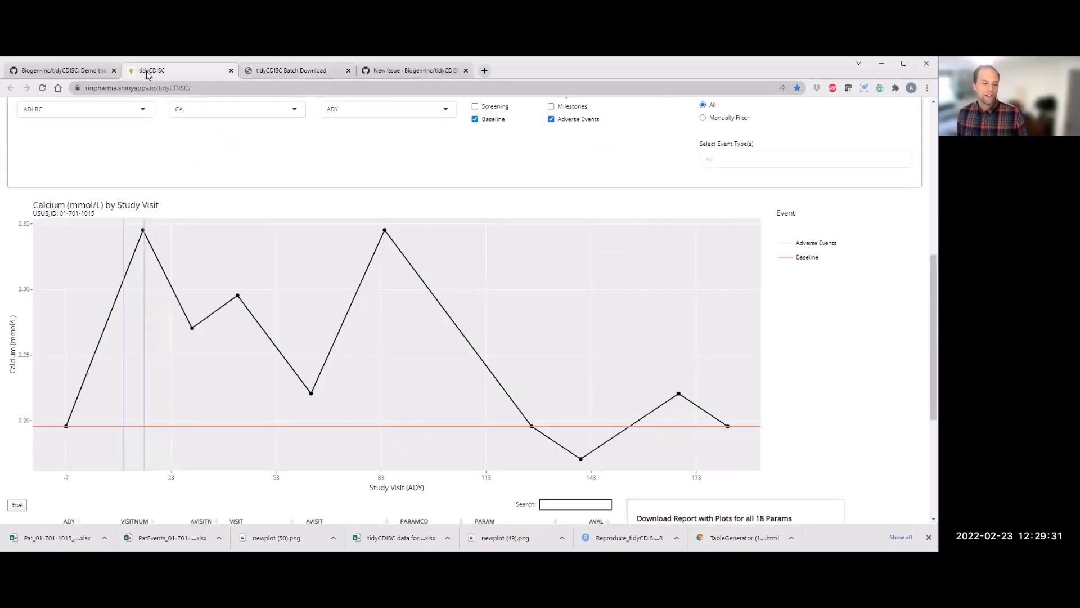
Step: Switch to the tidyCDISC GitHub repository tab and review its README
{"action": "left_click", "coordinate": [148, 73]}
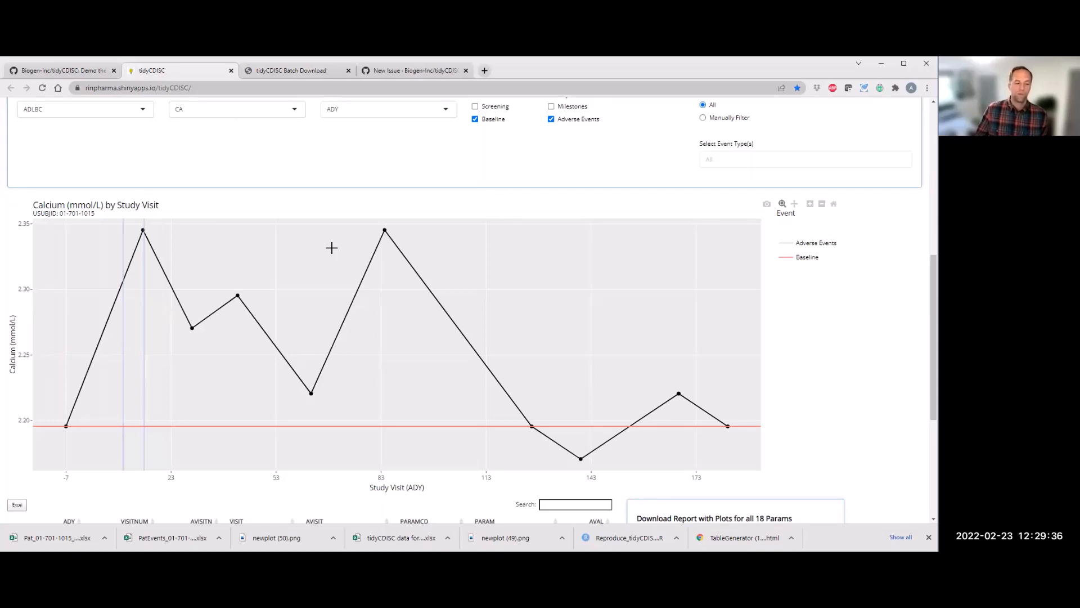
{"action": "scroll", "coordinate": [332, 248], "scroll_direction": "up", "scroll_amount": 8}
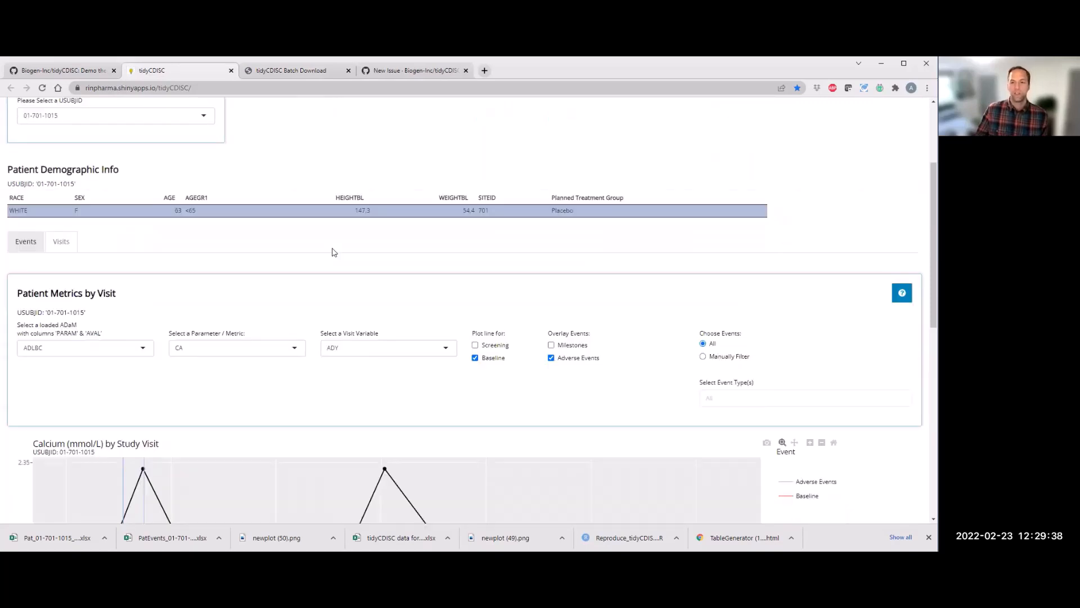
{"action": "left_click", "coordinate": [57, 75]}
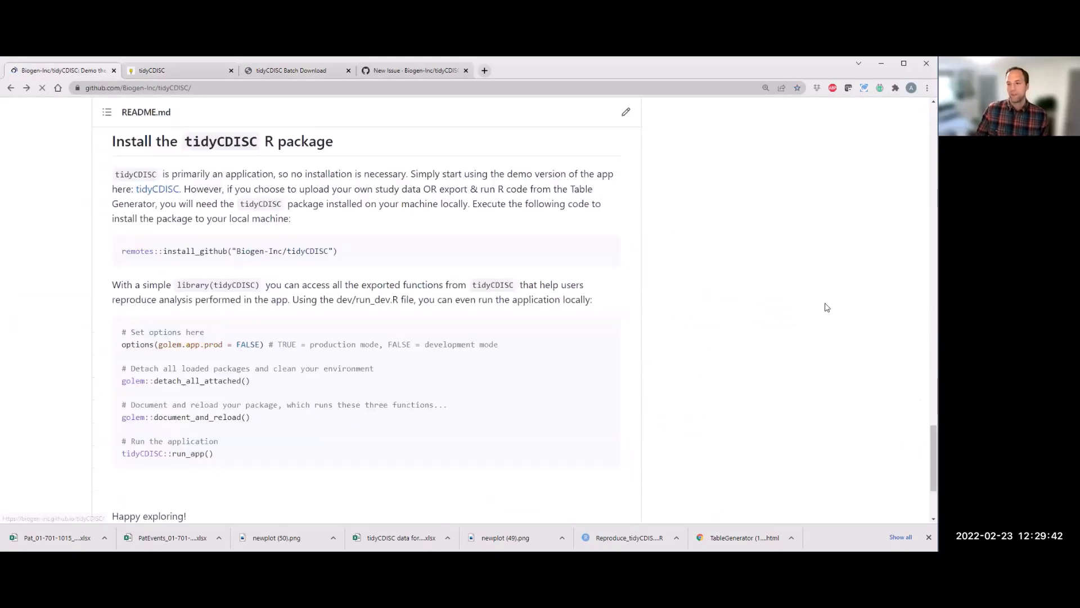
{"action": "scroll", "coordinate": [920, 186], "scroll_direction": "up", "scroll_amount": 5}
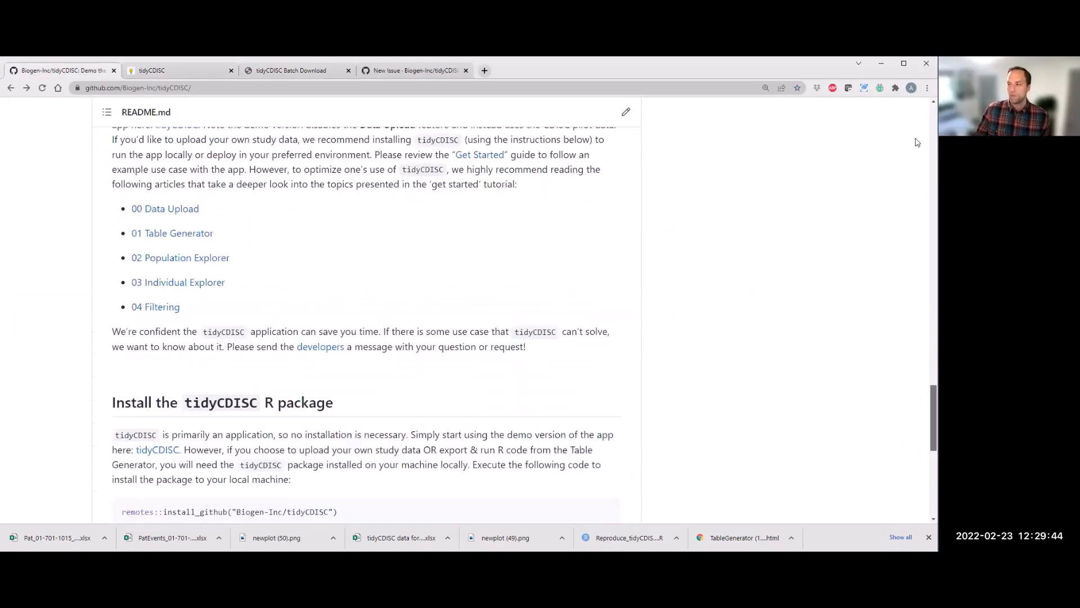
{"action": "scroll", "coordinate": [786, 202], "scroll_direction": "up", "scroll_amount": 20}
{"action": "scroll", "coordinate": [719, 299], "scroll_direction": "up", "scroll_amount": 4}
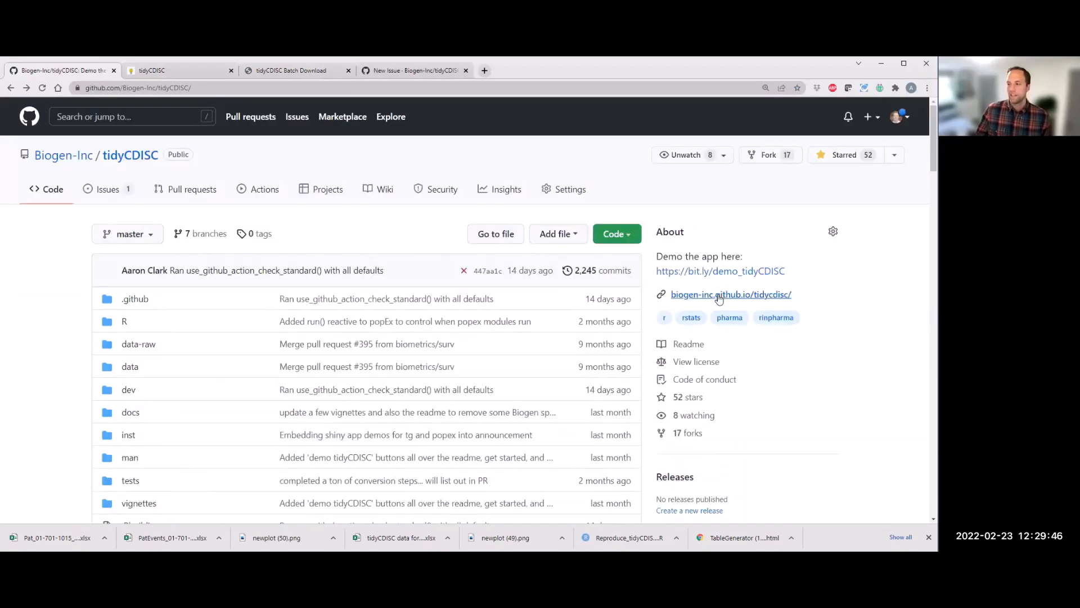
Step: Open the biogen-inc.github.io/tidycdisc documentation site in a new tab
{"action": "right_click", "coordinate": [719, 296]}
{"action": "left_click", "coordinate": [720, 301]}
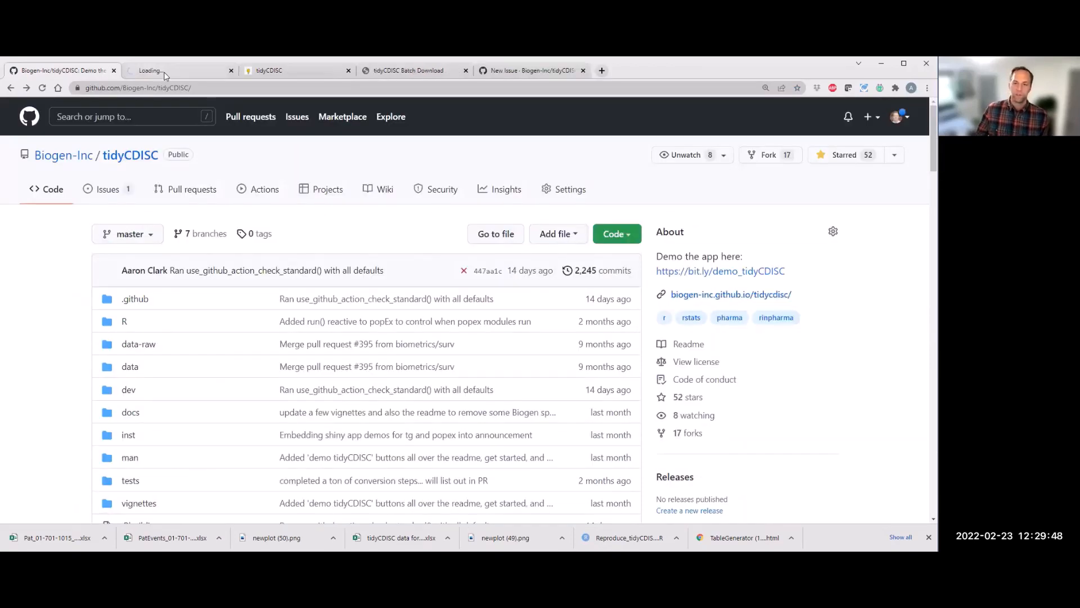
{"action": "left_click", "coordinate": [167, 75]}
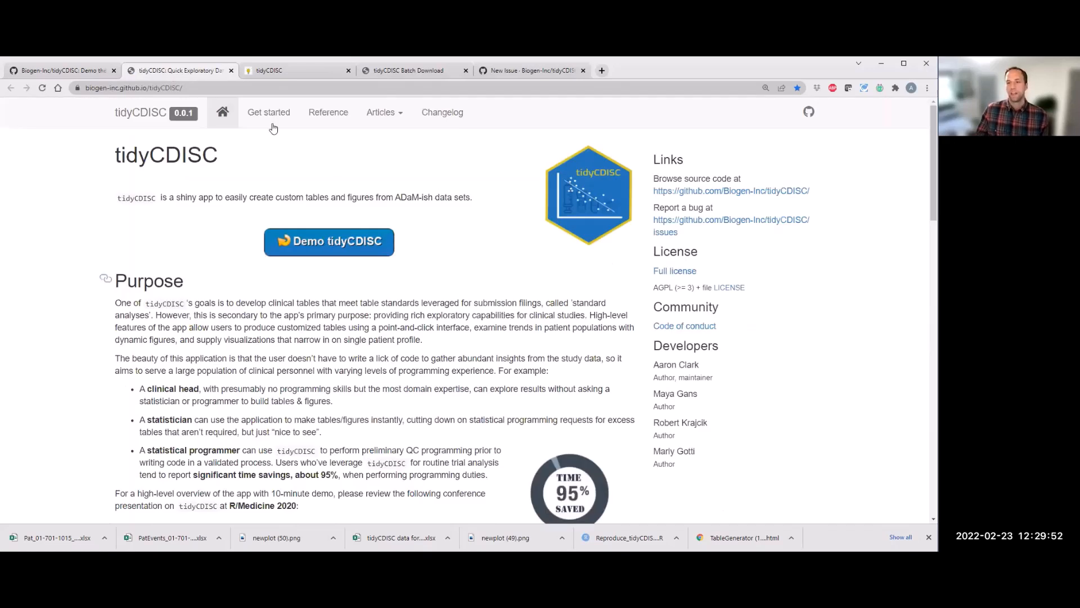
Step: Open the Get started guide and the list of user guide articles
{"action": "left_click", "coordinate": [271, 120]}
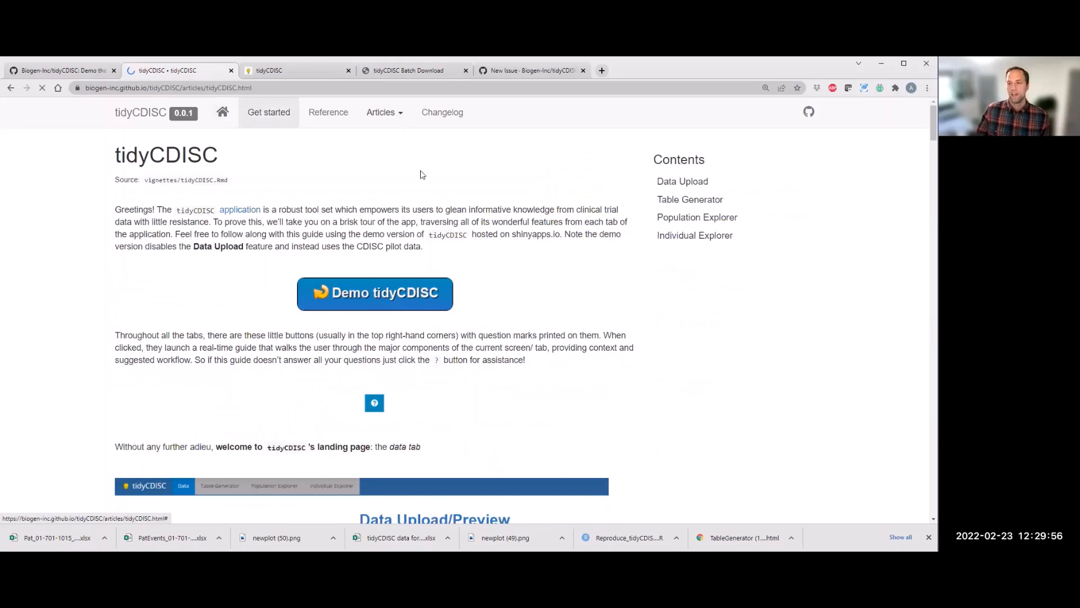
{"action": "left_click", "coordinate": [401, 123]}
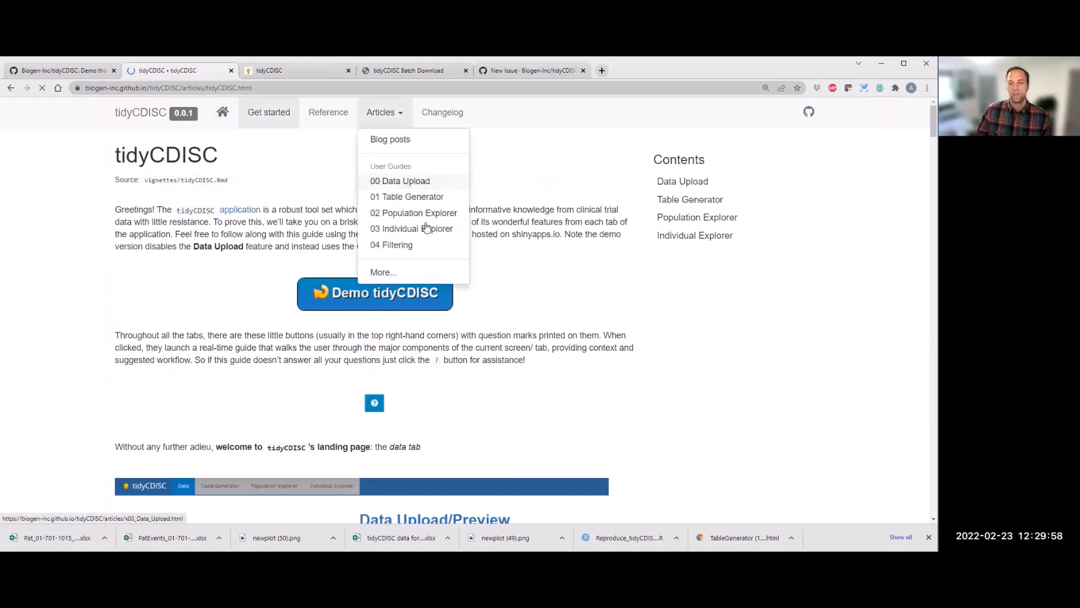